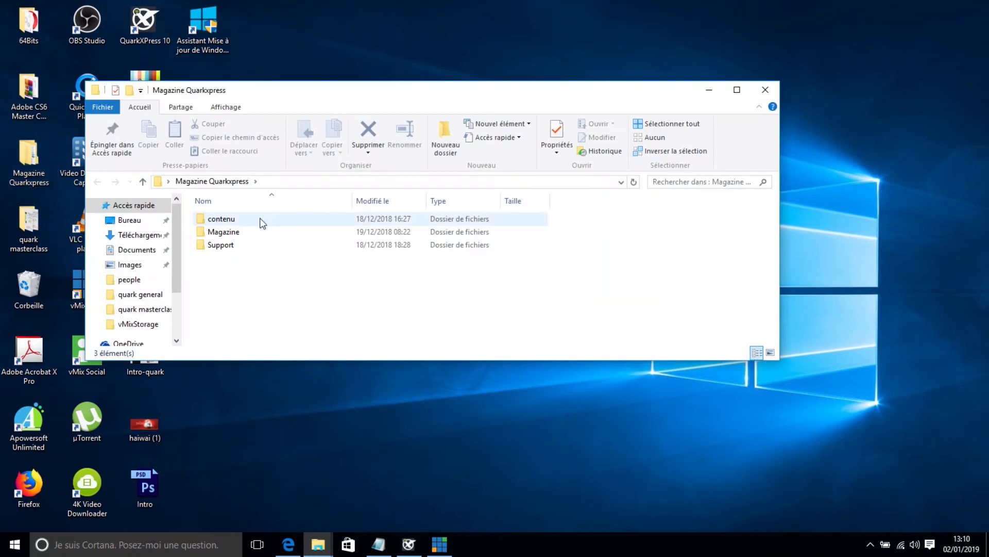
Step: Open the contenu > economie folder and select the economie text file
{"action": "double_click", "coordinate": [222, 220]}
{"action": "double_click", "coordinate": [227, 233]}
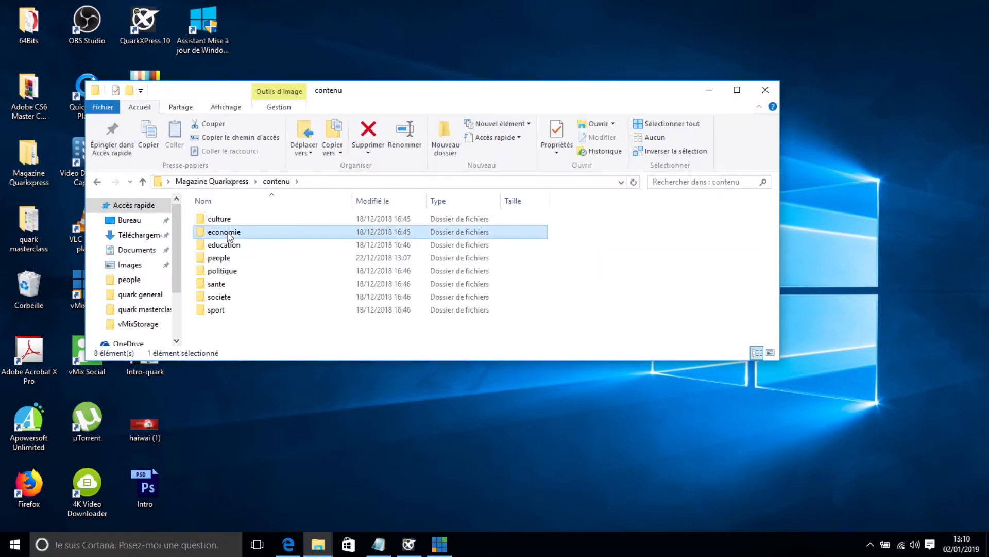
{"action": "left_click", "coordinate": [310, 248]}
Step: Open the economie article in Notepad and delete the 'Lire aussi' line
{"action": "double_click", "coordinate": [310, 248]}
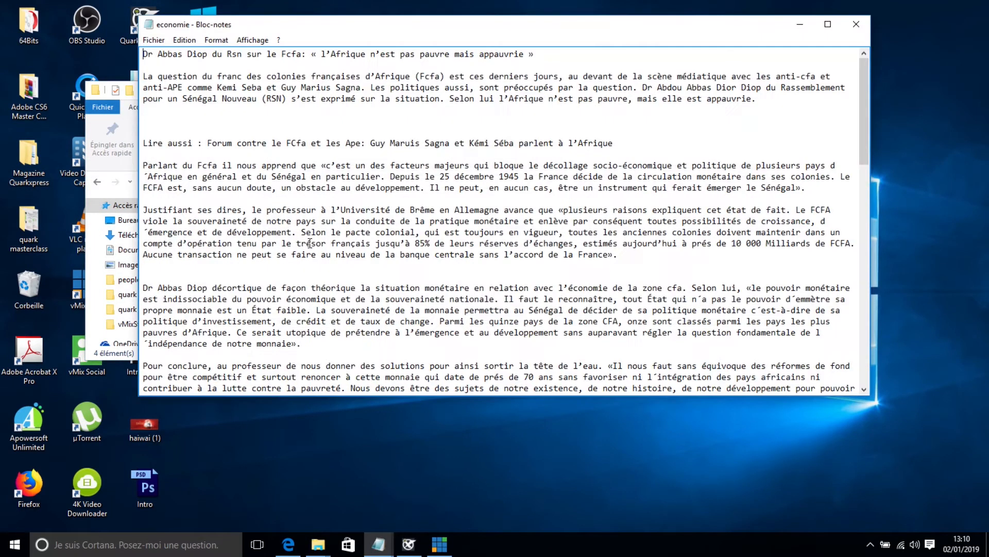
{"action": "left_click_drag", "start_coordinate": [644, 149], "coordinate": [278, 122]}
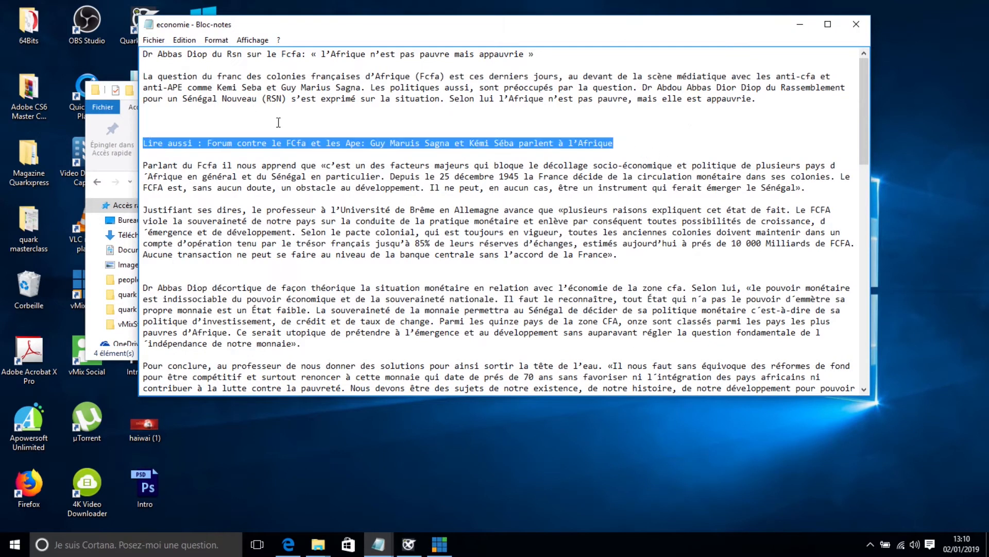
{"action": "key", "text": "BackSpace"}
{"action": "key", "text": "BackSpace"}
{"action": "key", "text": "BackSpace"}
{"action": "key", "text": "BackSpace"}
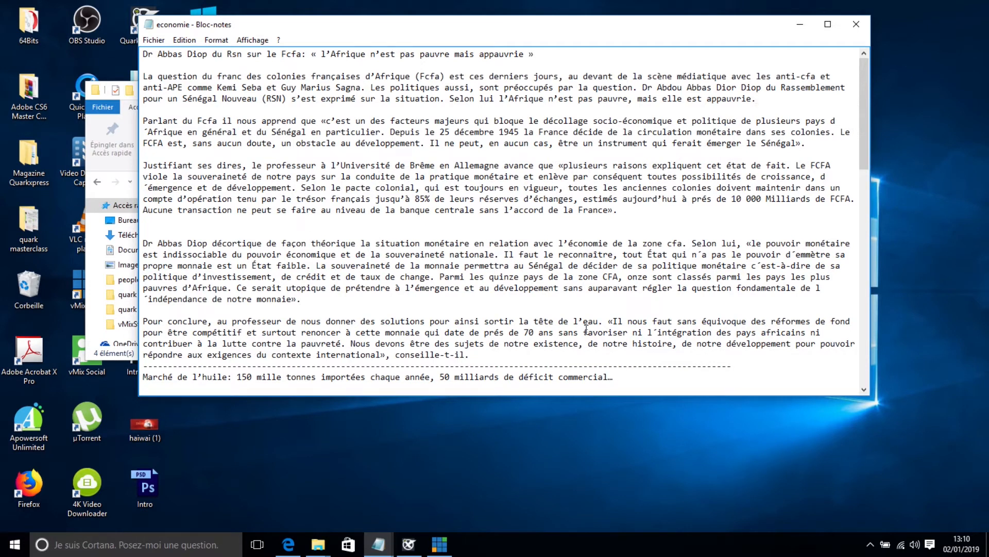
Step: Select the article text through 'conseille-t-il.' and return to the QuarkXPress layout
{"action": "left_click_drag", "start_coordinate": [488, 355], "coordinate": [135, 46]}
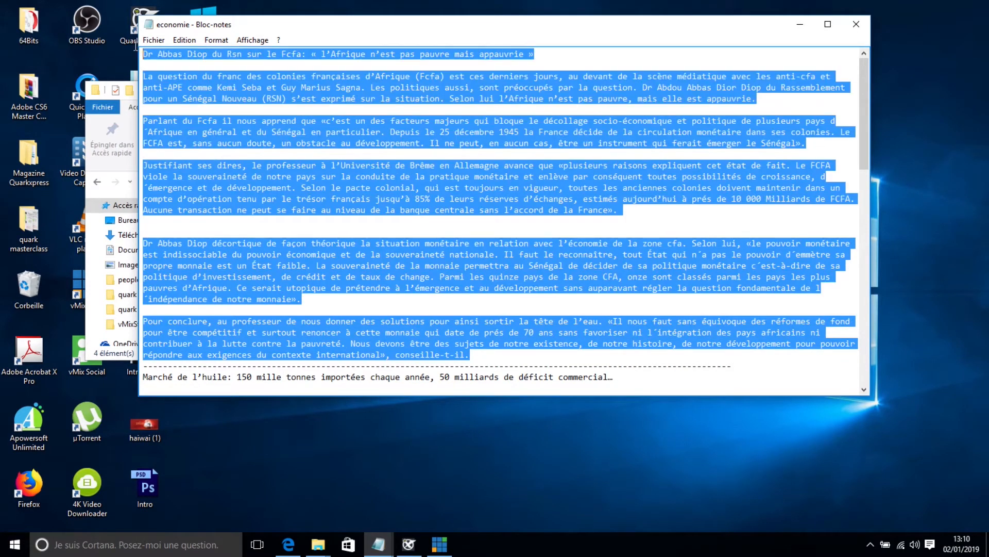
{"action": "left_click", "coordinate": [800, 25]}
{"action": "left_click", "coordinate": [408, 544]}
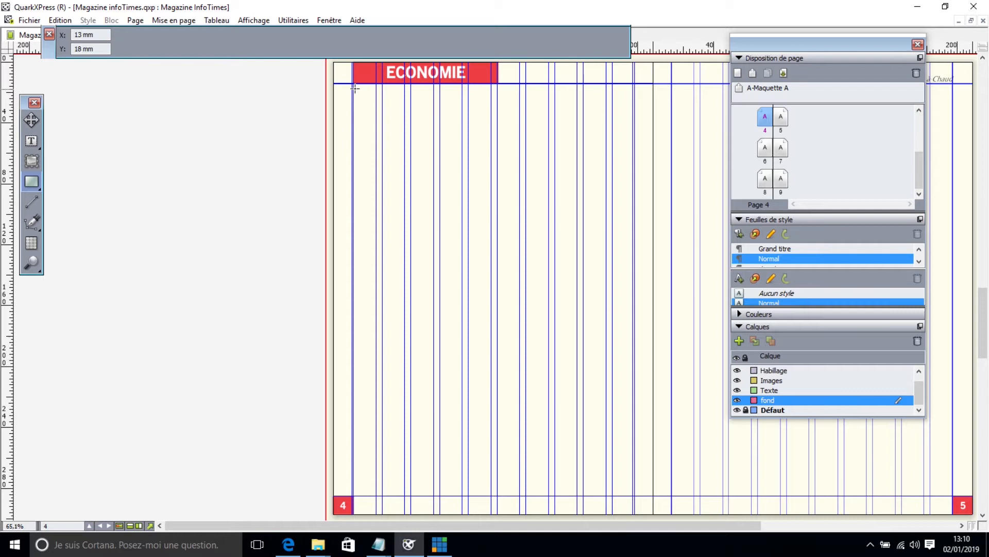
Step: Draw a 33.8 x 130.989 mm box in page 4's first column, then bring back the Notepad article
{"action": "mouse_move", "coordinate": [365, 100]}
{"action": "left_mouse_down"}
{"action": "mouse_move", "coordinate": [410, 167]}
{"action": "mouse_move", "coordinate": [406, 282]}
{"action": "left_mouse_up"}
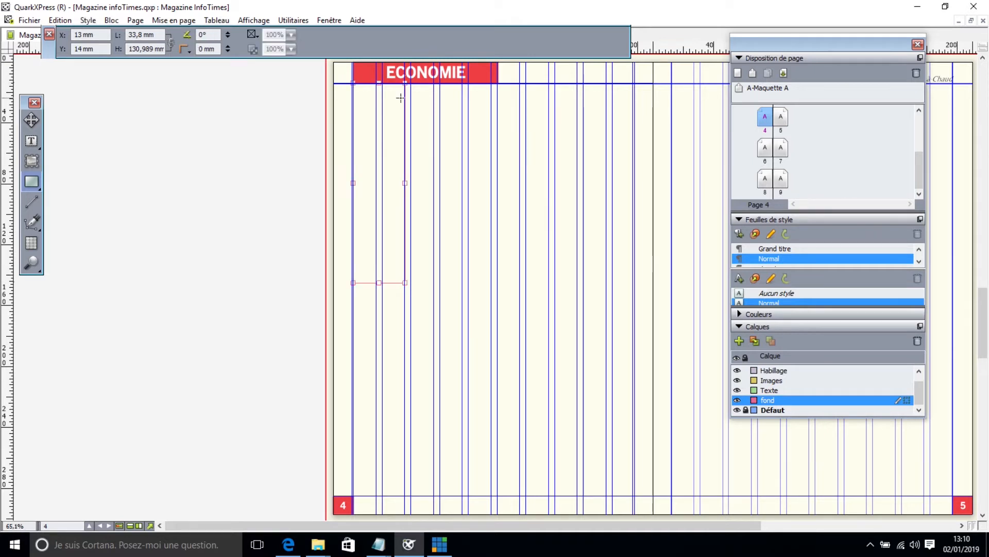
{"action": "left_click", "coordinate": [380, 545]}
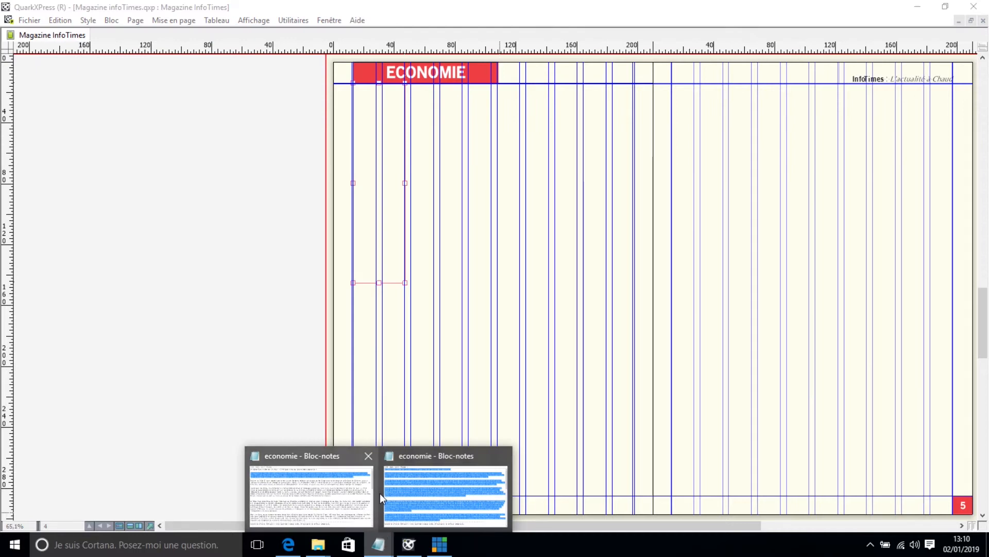
{"action": "left_click", "coordinate": [400, 496]}
Step: Select the article's first body paragraph in Notepad and switch to QuarkXPress
{"action": "left_click", "coordinate": [467, 87]}
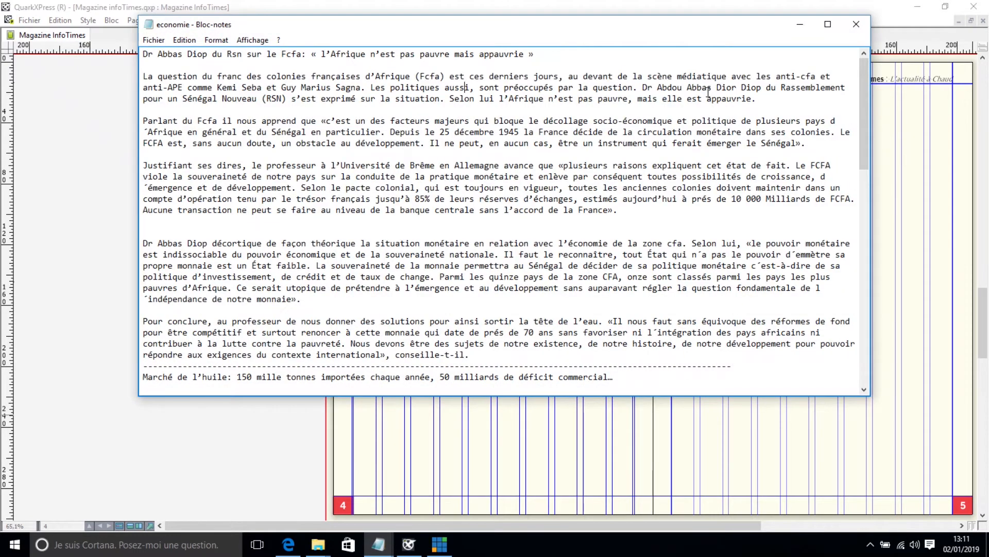
{"action": "left_click_drag", "start_coordinate": [760, 96], "coordinate": [126, 76]}
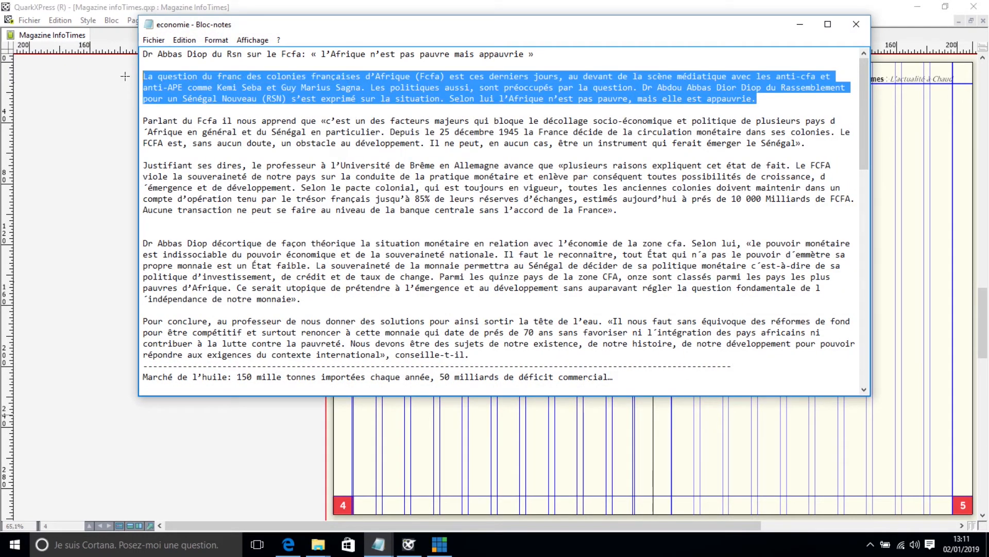
{"action": "left_click", "coordinate": [411, 550]}
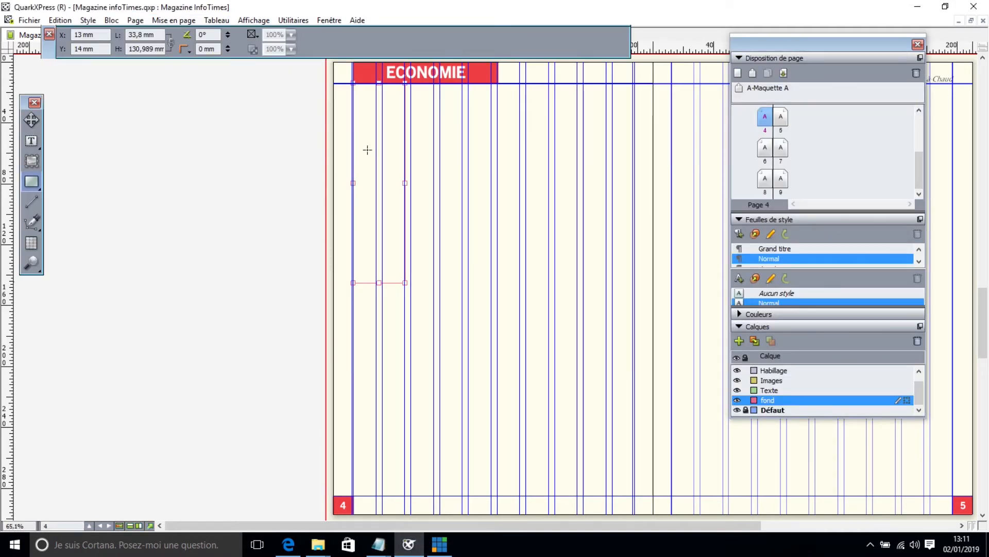
Step: Make the narrow box a text box, paste the first paragraph into it, and lengthen it
{"action": "left_click", "coordinate": [31, 140]}
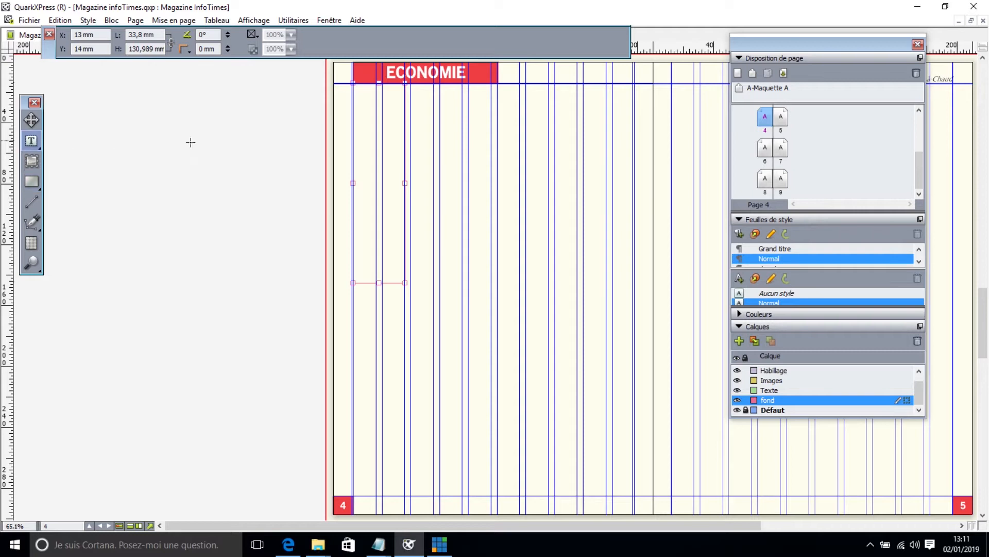
{"action": "right_click", "coordinate": [377, 153]}
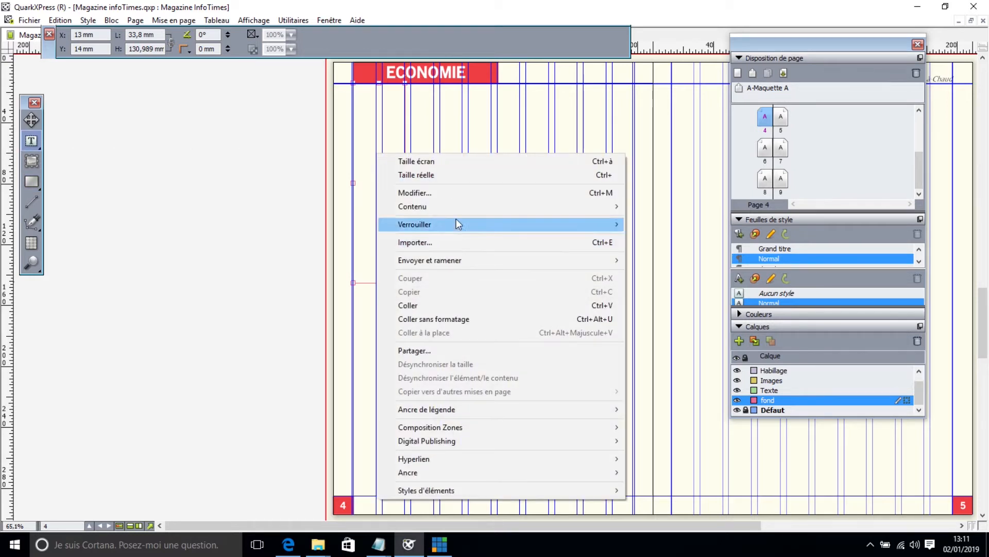
{"action": "mouse_move", "coordinate": [454, 207]}
{"action": "left_click", "coordinate": [642, 217]}
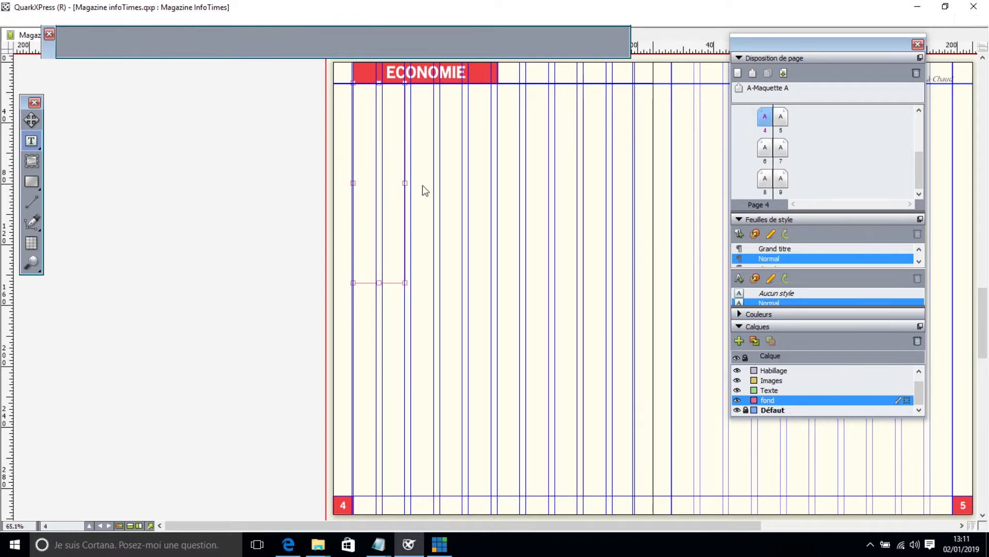
{"action": "left_click", "coordinate": [381, 166]}
{"action": "type", "text": "La question du franc des colonies françaises d'Afrique (Fcfa) est ces derniers jours, au devant de la scène médiatique avec les anti-cfa et anti-APE comme Kemi Seba et Guy Marius Sagna. Les politiques aussi, sont préoccupés par la question. Or Abdou Abbas Dior Diop du Rassemblement pour un Sénégal Nouveau (RSN) s'est exprimé sur la situation. Selon lui l'Afrique n'est pas pauvre, mais elle est appauvrie."}
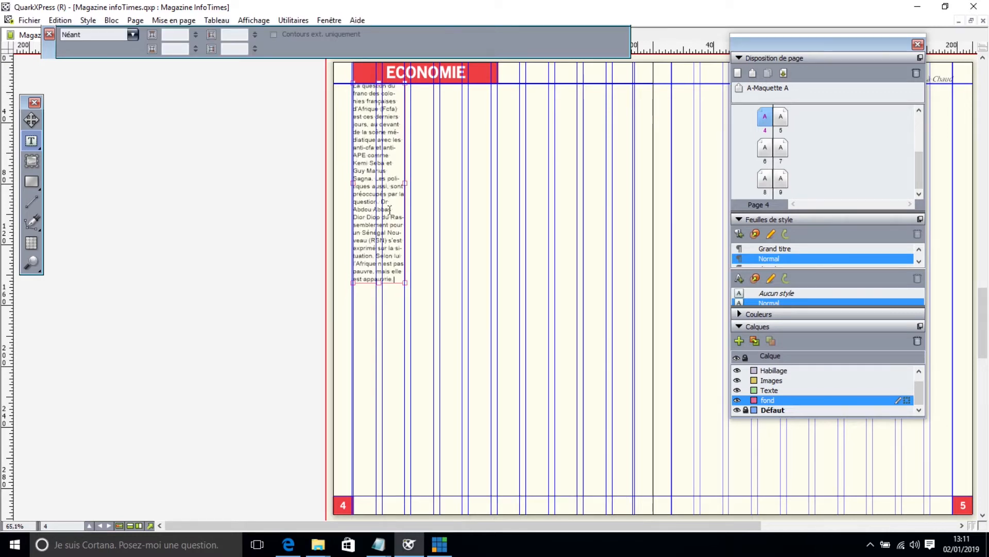
{"action": "left_click_drag", "start_coordinate": [402, 284], "coordinate": [409, 321]}
Step: Apply the Chapeau style to the paragraph and draw a 147.2 x 18.857 mm box beside the ECONOMIE banner
{"action": "left_click_drag", "start_coordinate": [396, 265], "coordinate": [353, 61]}
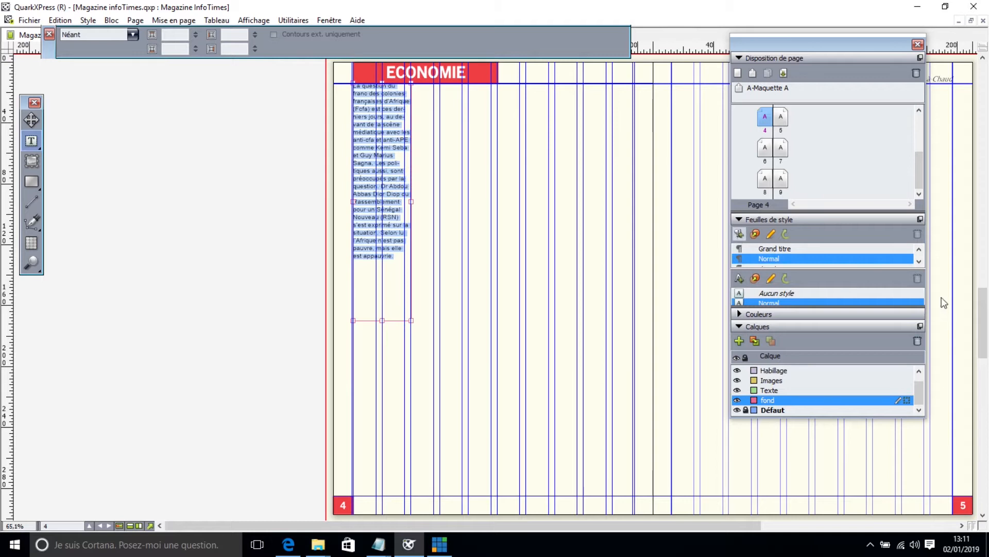
{"action": "left_click", "coordinate": [919, 249]}
{"action": "left_click", "coordinate": [919, 248]}
{"action": "left_click", "coordinate": [776, 260]}
{"action": "left_click_drag", "start_coordinate": [853, 44], "coordinate": [220, 341]}
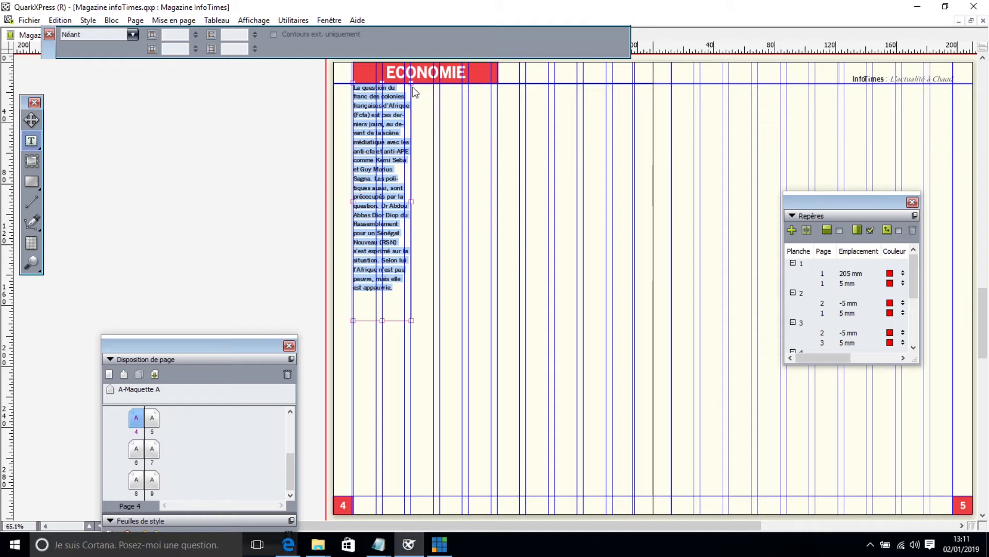
{"action": "left_click_drag", "start_coordinate": [413, 87], "coordinate": [633, 111]}
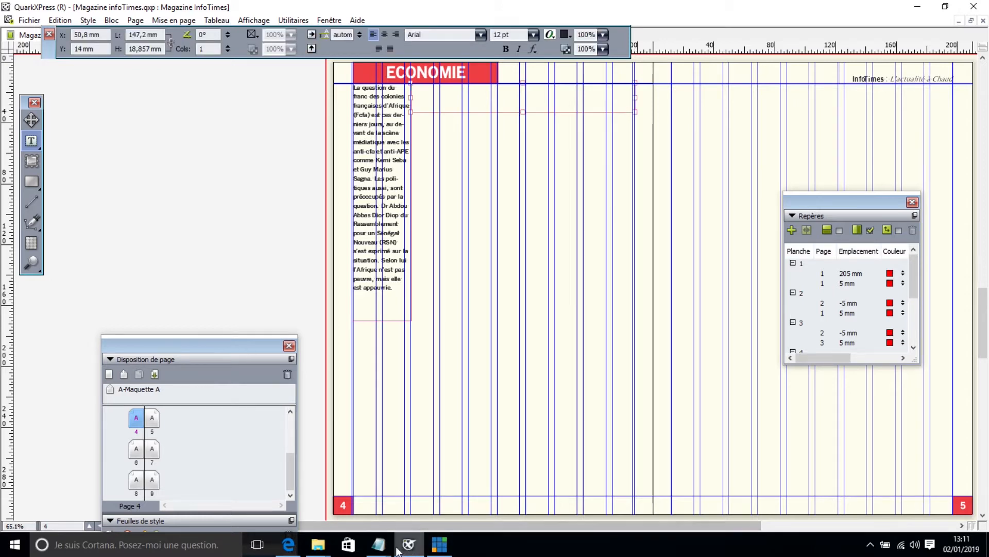
Step: Copy the article's title line from Notepad and paste it into the wide top box
{"action": "left_click", "coordinate": [378, 544]}
{"action": "left_click", "coordinate": [441, 486]}
{"action": "left_click_drag", "start_coordinate": [535, 54], "coordinate": [143, 54]}
{"action": "key", "text": "ctrl+c"}
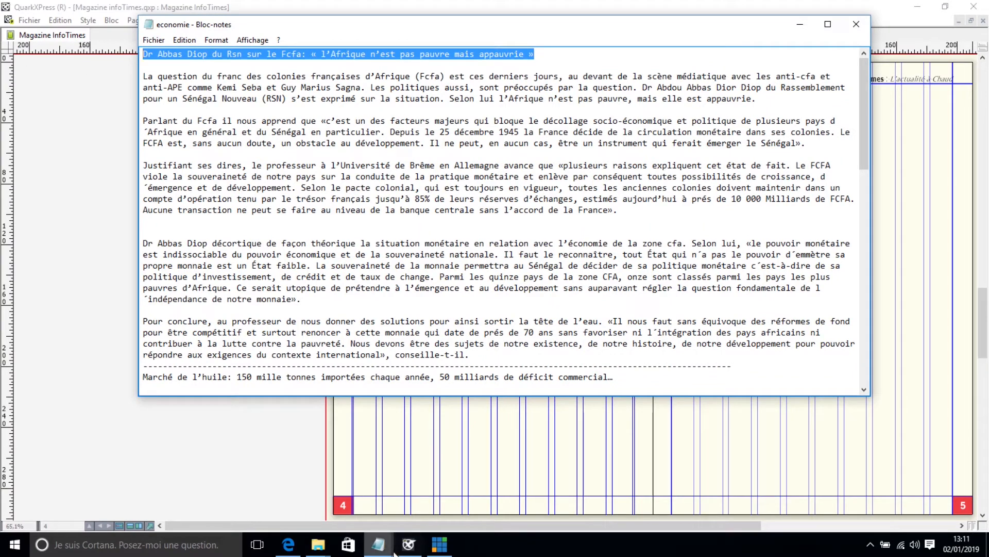
{"action": "left_click", "coordinate": [379, 544]}
{"action": "left_click", "coordinate": [411, 548]}
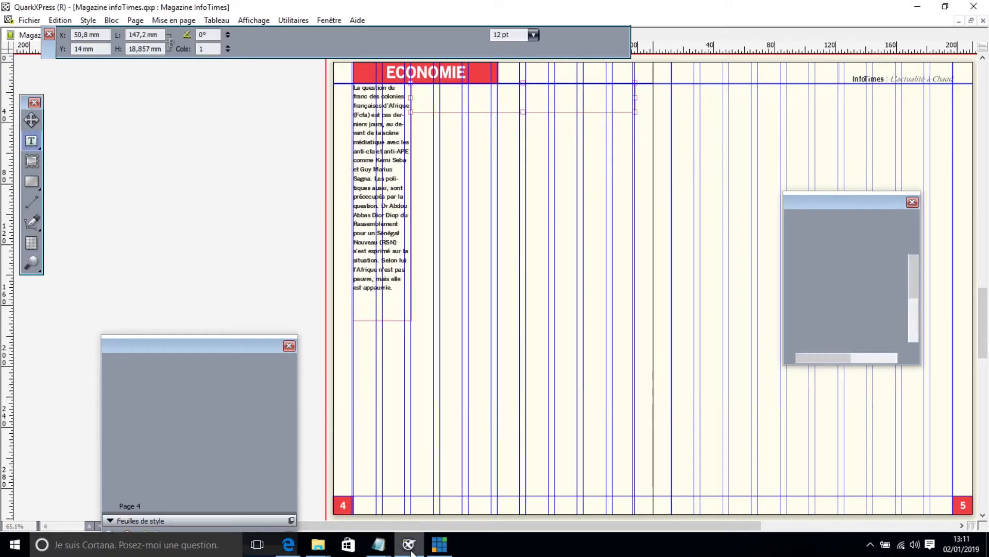
{"action": "left_click", "coordinate": [432, 96]}
{"action": "key", "text": "ctrl+v"}
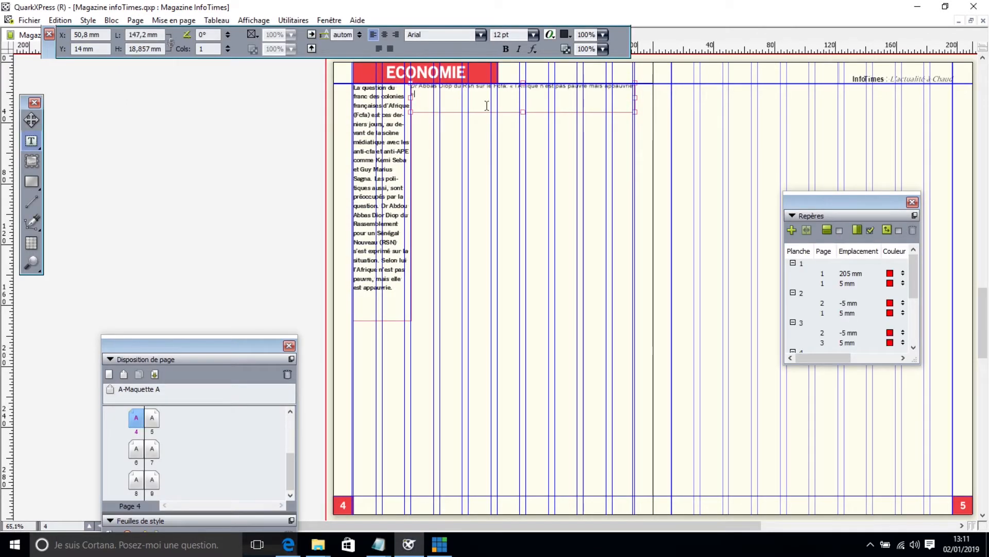
Step: Style the headline Grand titre and draw a 71.6 x 36.565 mm box below it
{"action": "key", "text": "ctrl+a"}
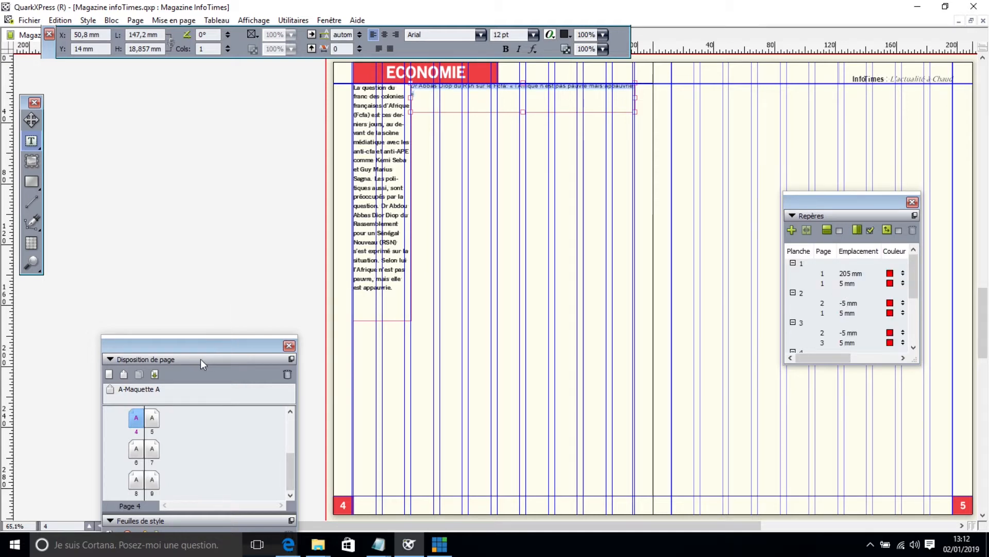
{"action": "left_click_drag", "start_coordinate": [202, 361], "coordinate": [759, 29]}
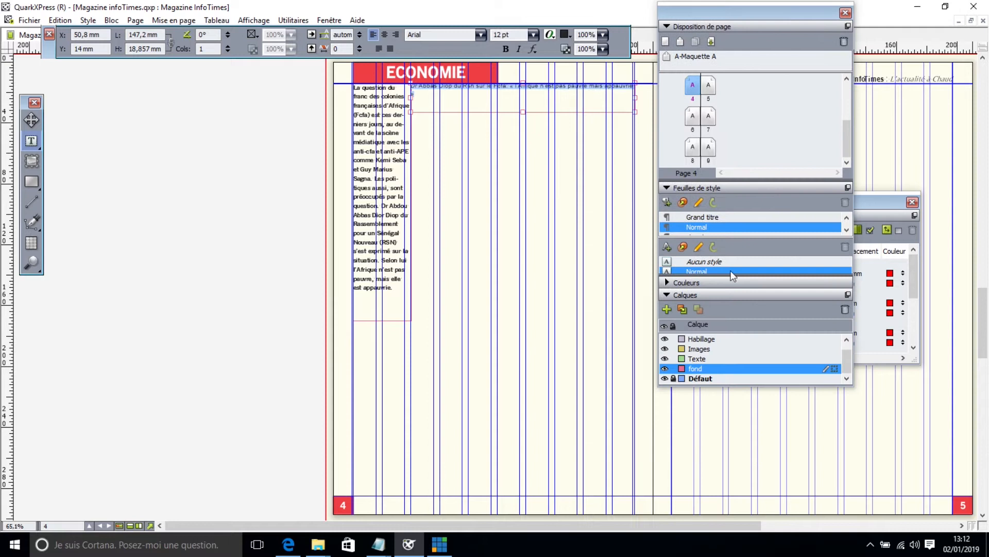
{"action": "left_click", "coordinate": [716, 218]}
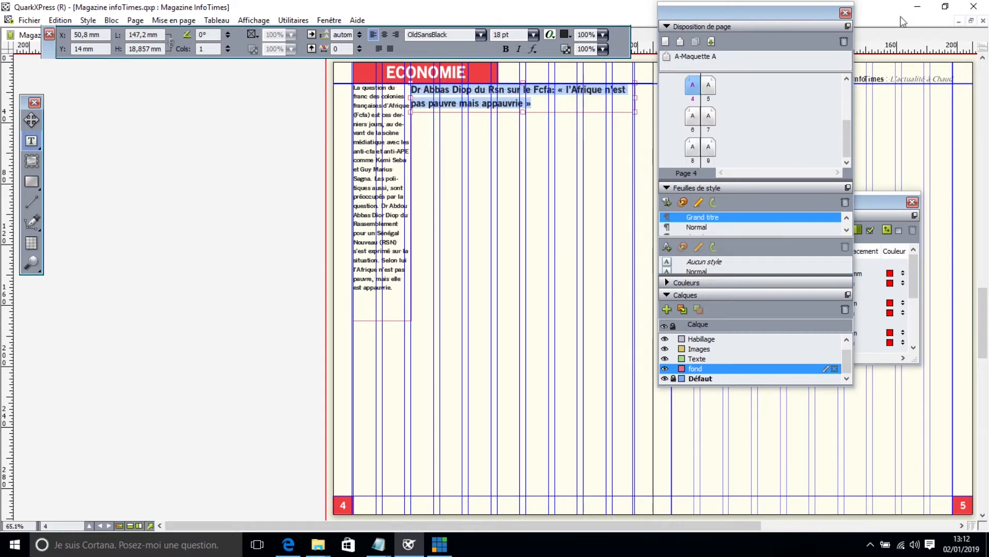
{"action": "left_click_drag", "start_coordinate": [805, 12], "coordinate": [214, 60]}
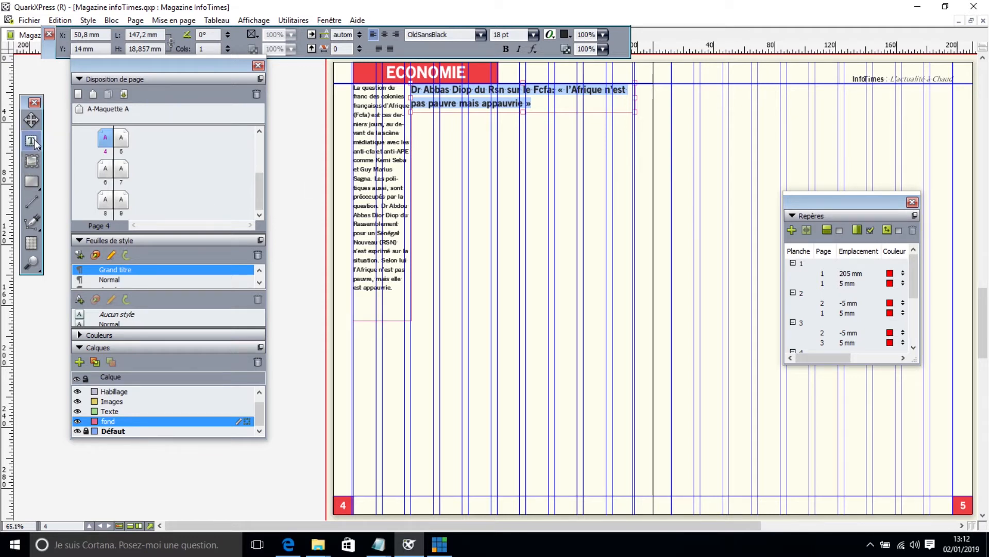
{"action": "left_click_drag", "start_coordinate": [412, 122], "coordinate": [519, 178]}
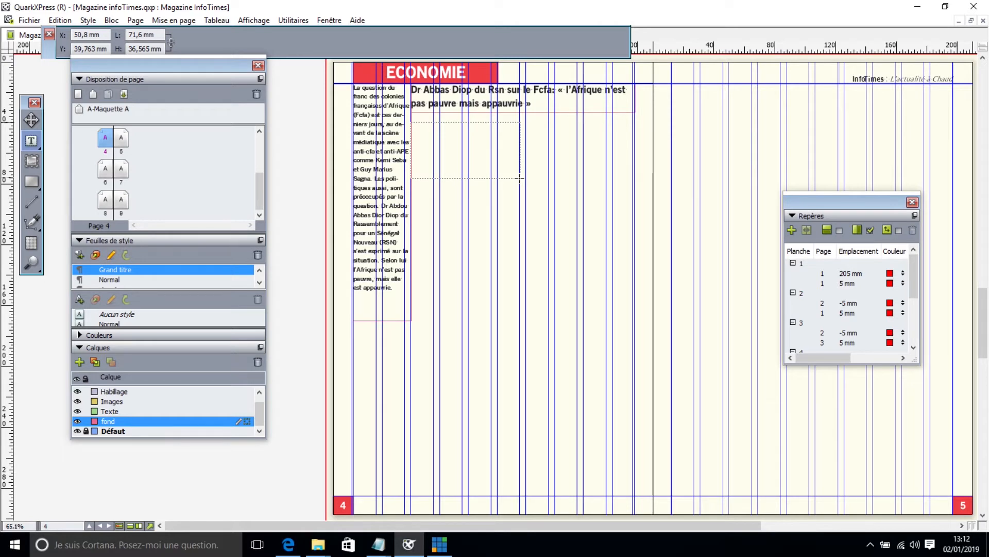
Step: Extend the new body box to the bottom margin and draw a second body column box beside it
{"action": "left_click_drag", "start_coordinate": [520, 179], "coordinate": [520, 496]}
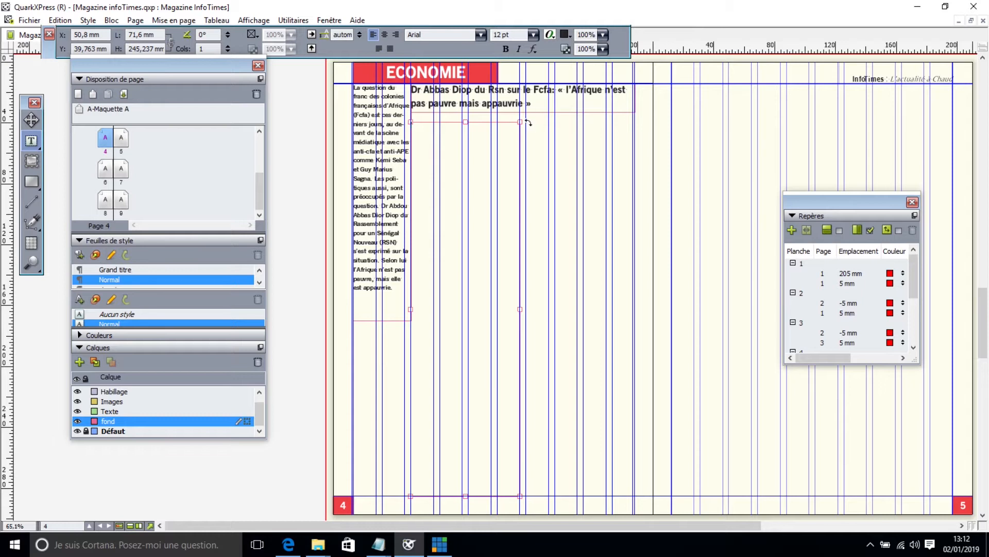
{"action": "left_click", "coordinate": [553, 135]}
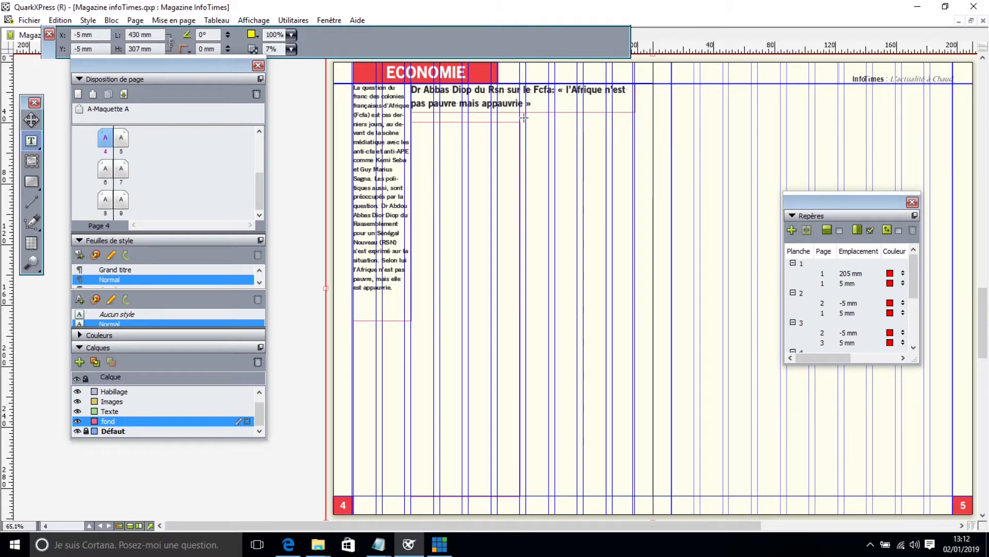
{"action": "left_click_drag", "start_coordinate": [526, 121], "coordinate": [644, 498]}
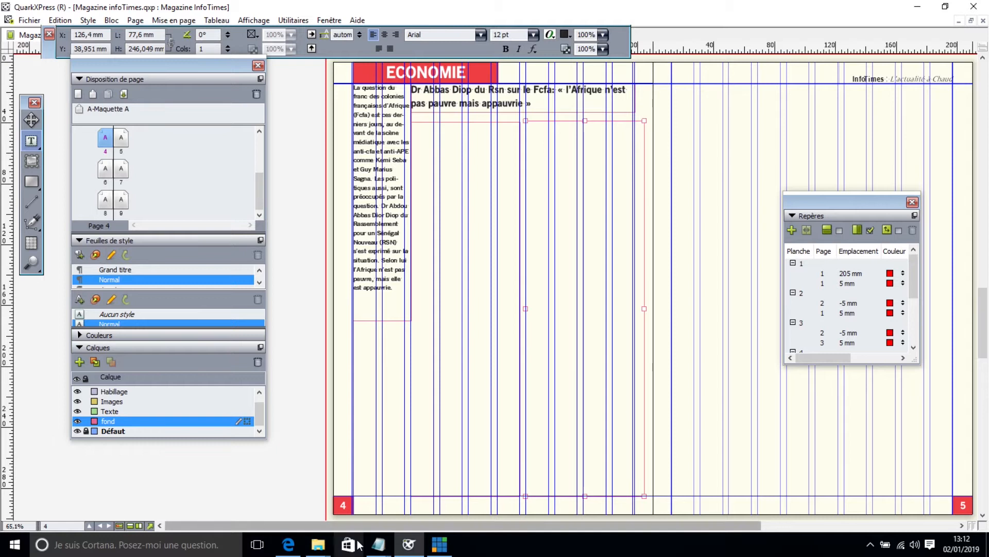
Step: Copy the next three article paragraphs from Notepad and paste them into the empty body box
{"action": "left_click", "coordinate": [381, 550]}
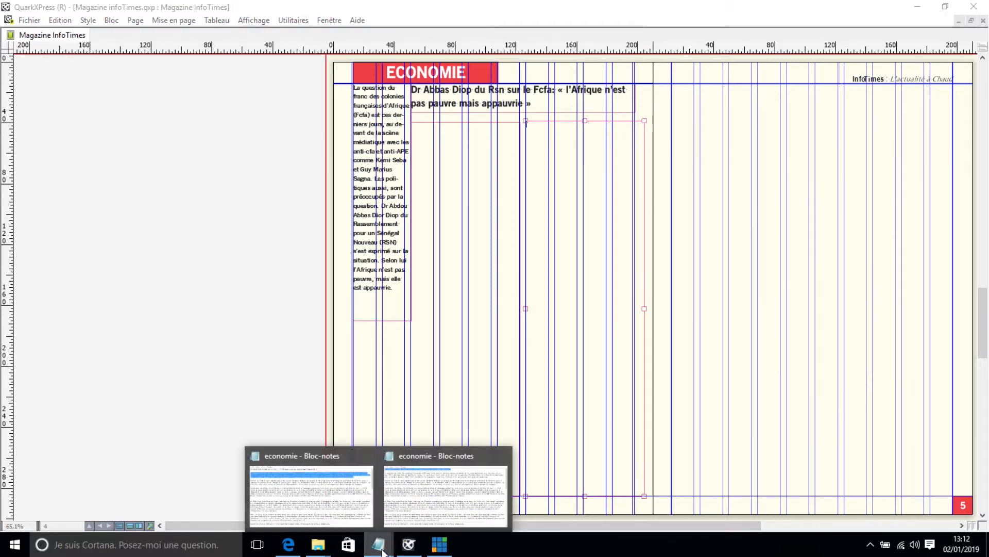
{"action": "left_click", "coordinate": [334, 492]}
{"action": "left_click_drag", "start_coordinate": [143, 121], "coordinate": [508, 356]}
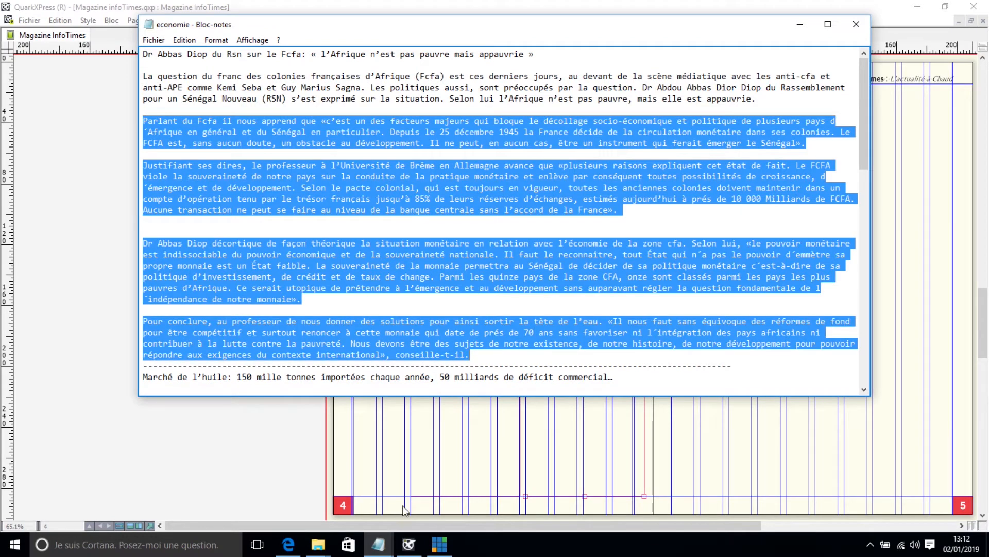
{"action": "left_click", "coordinate": [469, 494]}
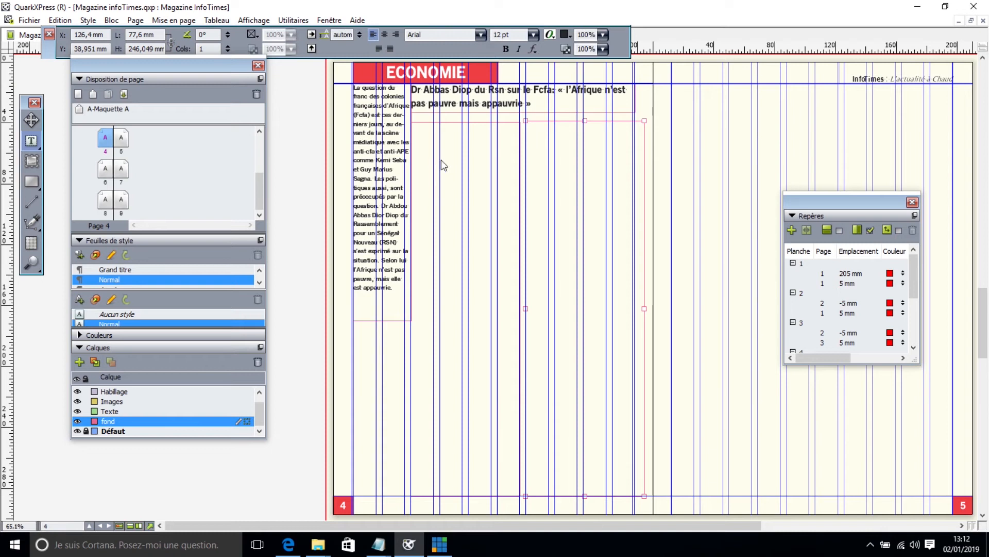
{"action": "left_click", "coordinate": [428, 140]}
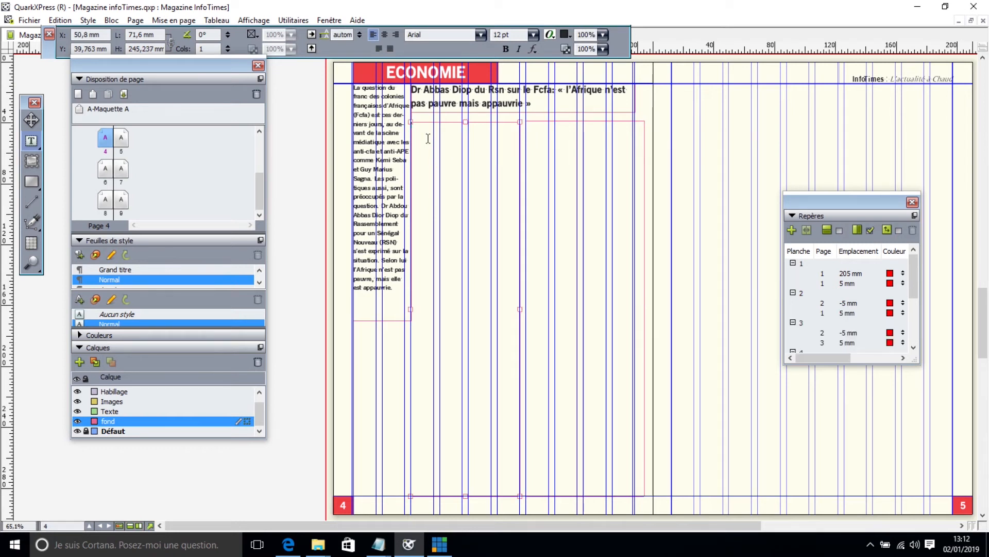
{"action": "key", "text": "ctrl+v"}
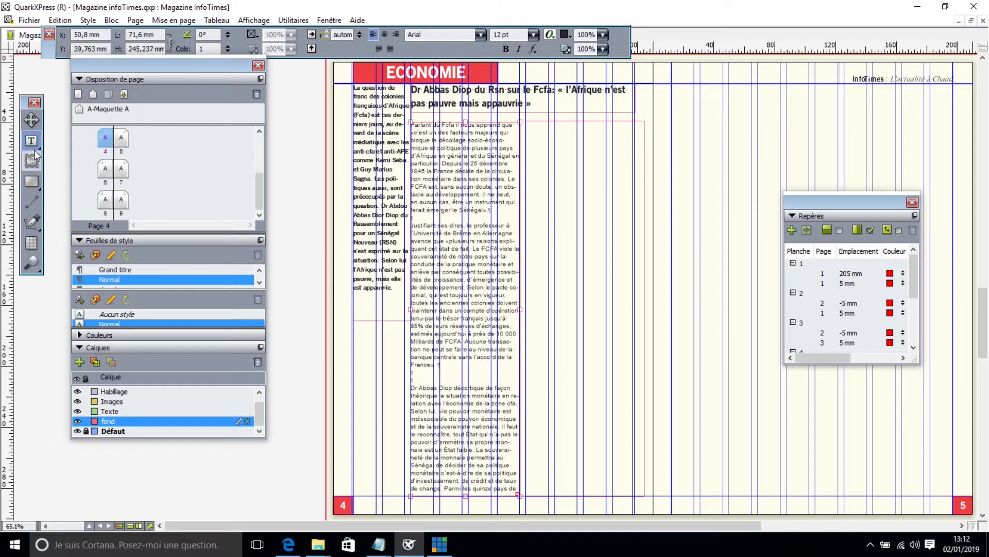
Step: Link the body box to the right-hand column so the overflow continues there
{"action": "left_click_drag", "start_coordinate": [36, 151], "coordinate": [69, 145]}
{"action": "left_click", "coordinate": [442, 287]}
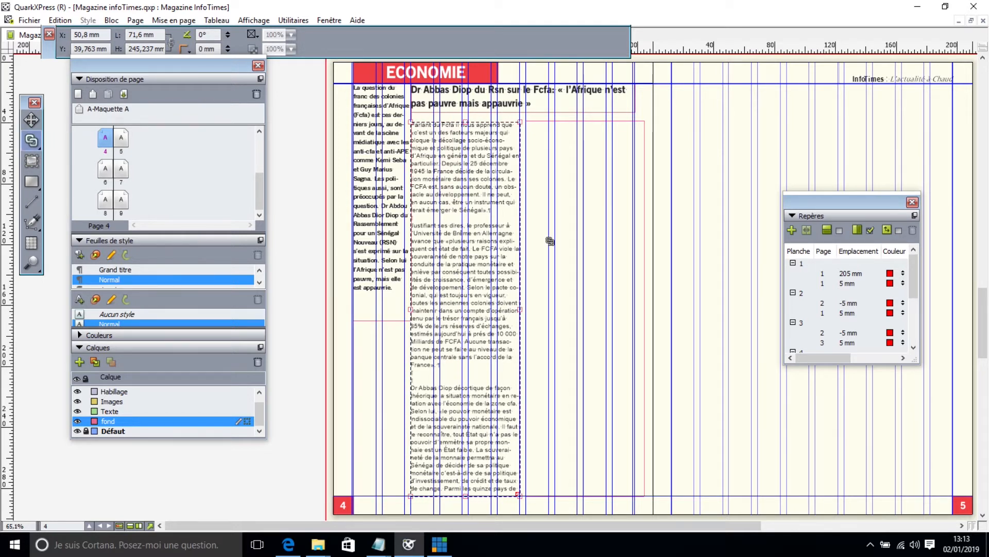
{"action": "left_click", "coordinate": [549, 239]}
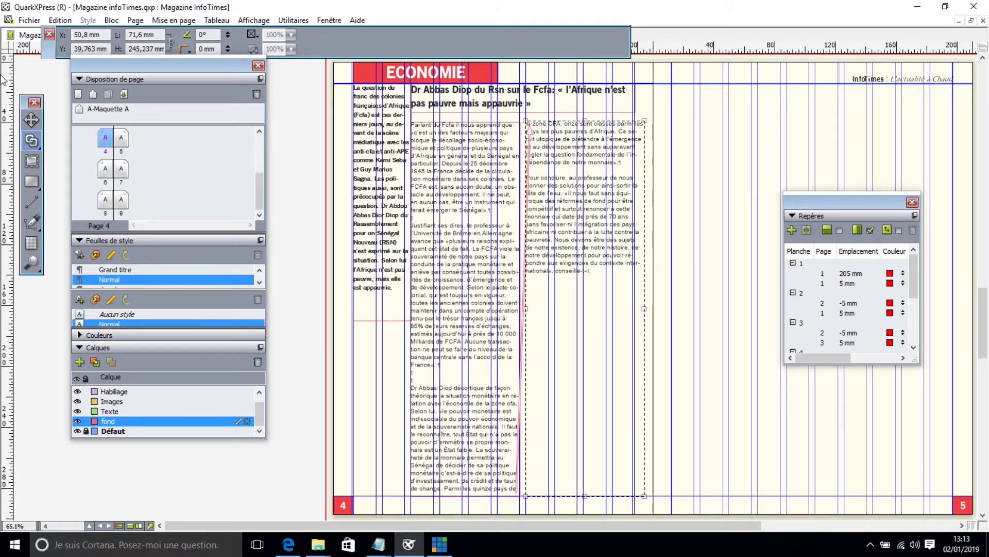
Step: Move the intro column's top below the headline, extend it, and stretch the headline left across the page
{"action": "left_click", "coordinate": [32, 123]}
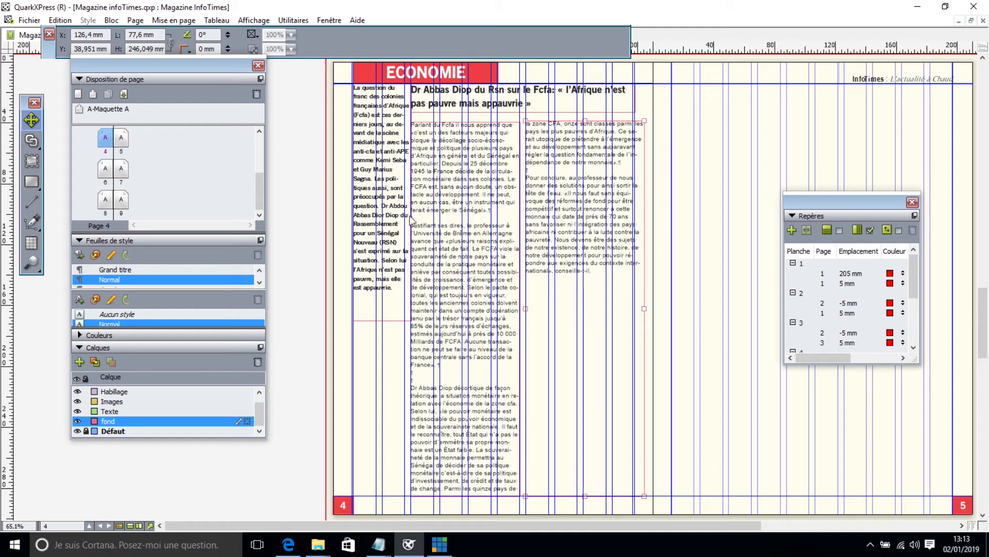
{"action": "left_click", "coordinate": [396, 210]}
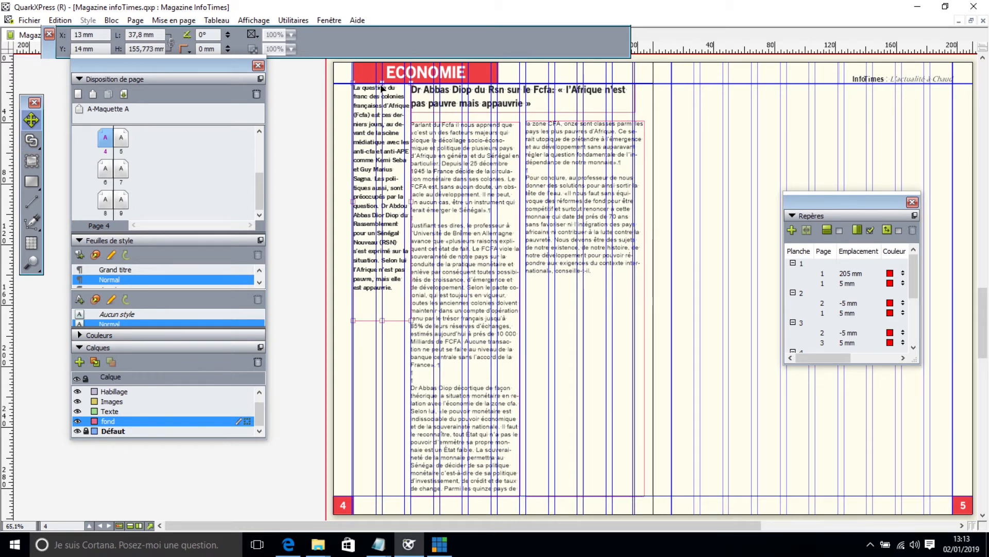
{"action": "left_click_drag", "start_coordinate": [382, 83], "coordinate": [384, 125]}
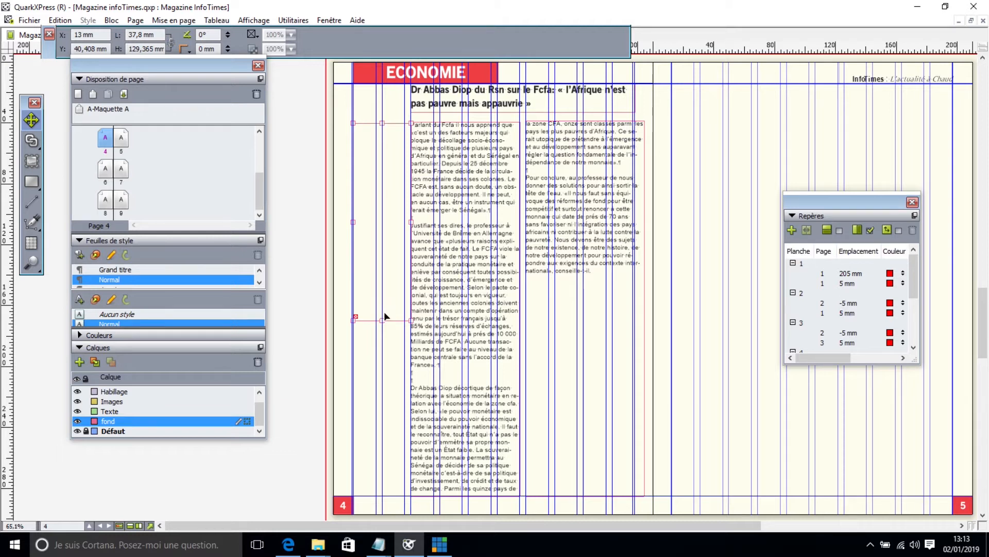
{"action": "left_click_drag", "start_coordinate": [384, 320], "coordinate": [383, 365]}
{"action": "left_click", "coordinate": [428, 109]}
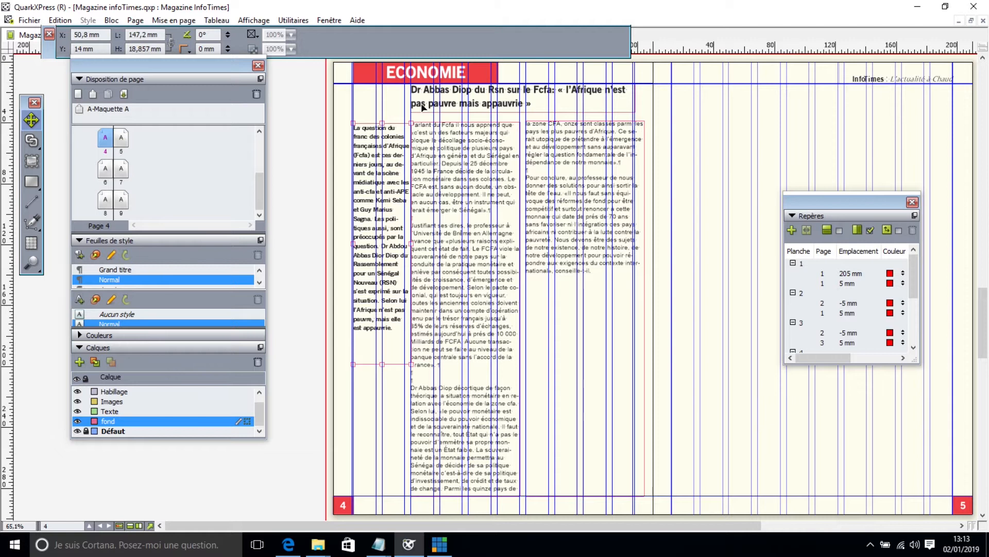
{"action": "left_click_drag", "start_coordinate": [390, 101], "coordinate": [354, 103]}
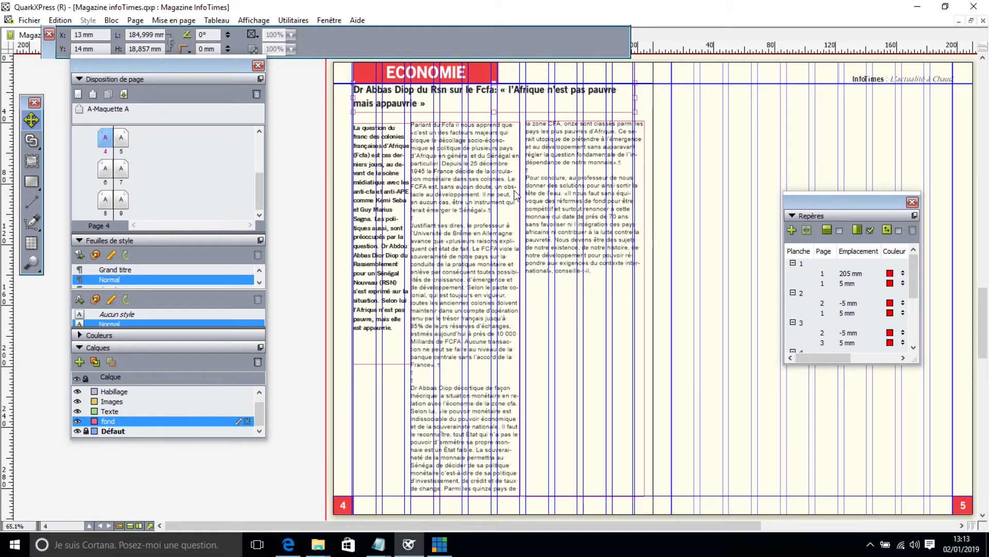
Step: Move all the page-4 article boxes onto the Texte layer and make Images the working layer
{"action": "left_click", "coordinate": [31, 162]}
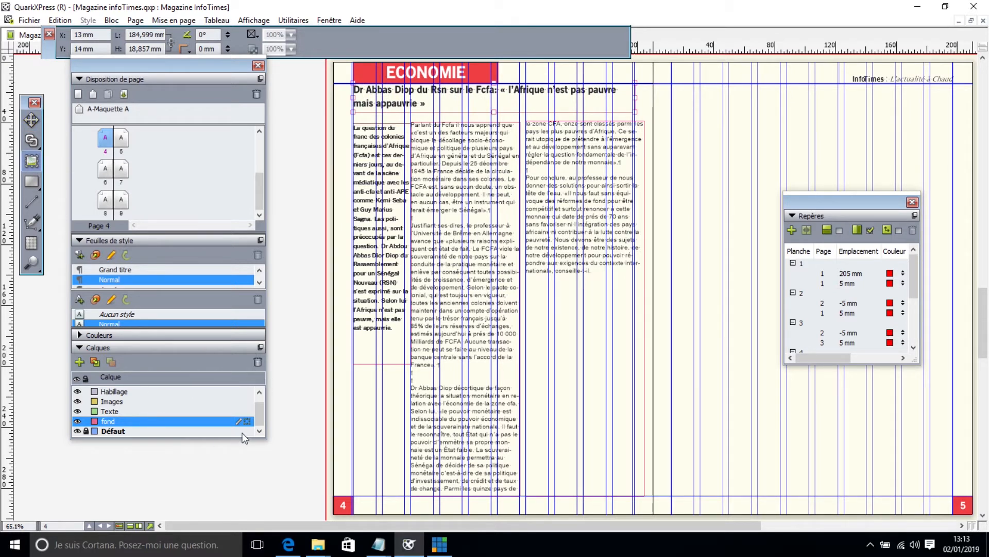
{"action": "double_click", "coordinate": [458, 318]}
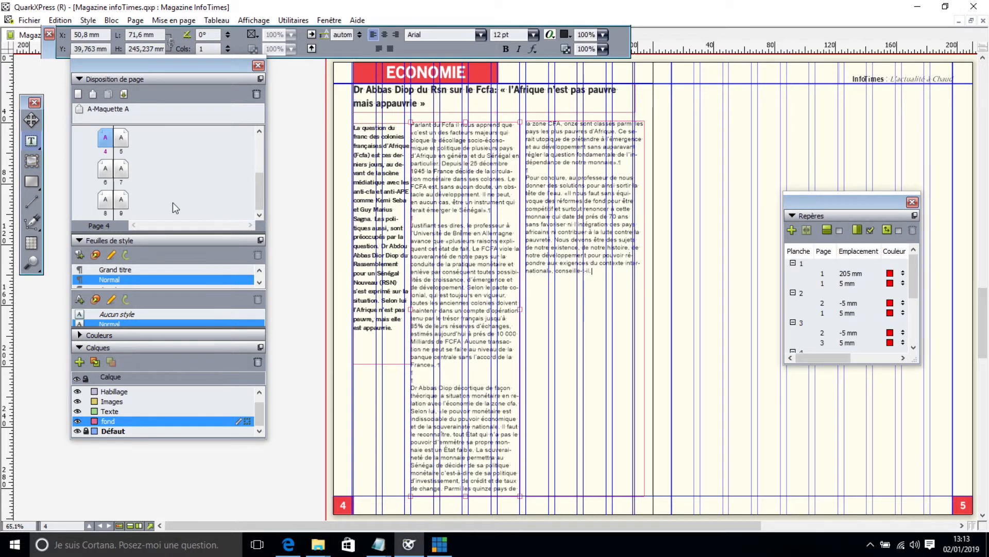
{"action": "left_click", "coordinate": [31, 120]}
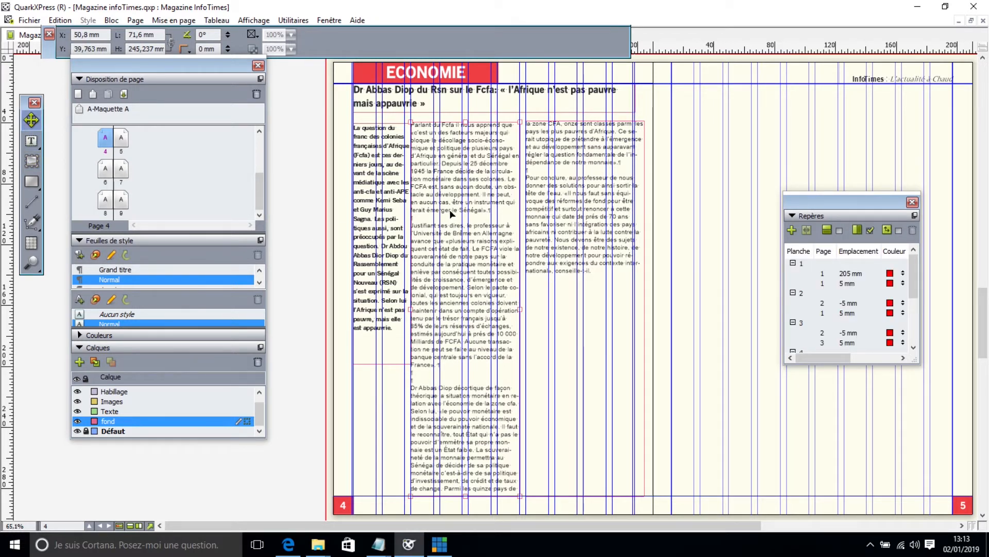
{"action": "left_click", "coordinate": [393, 235]}
{"action": "left_click", "coordinate": [451, 97]}
{"action": "left_click_drag", "start_coordinate": [250, 423], "coordinate": [250, 412]}
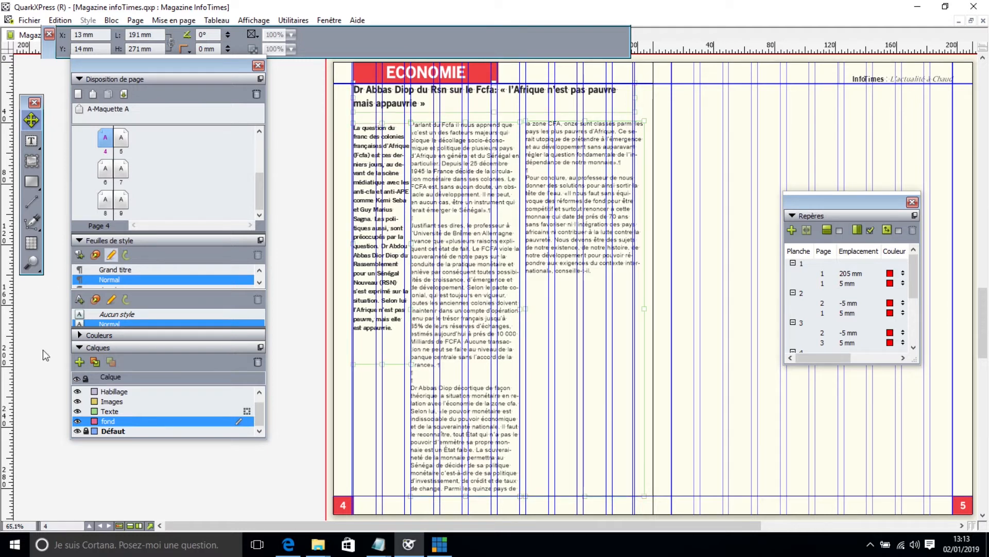
{"action": "left_click", "coordinate": [107, 404]}
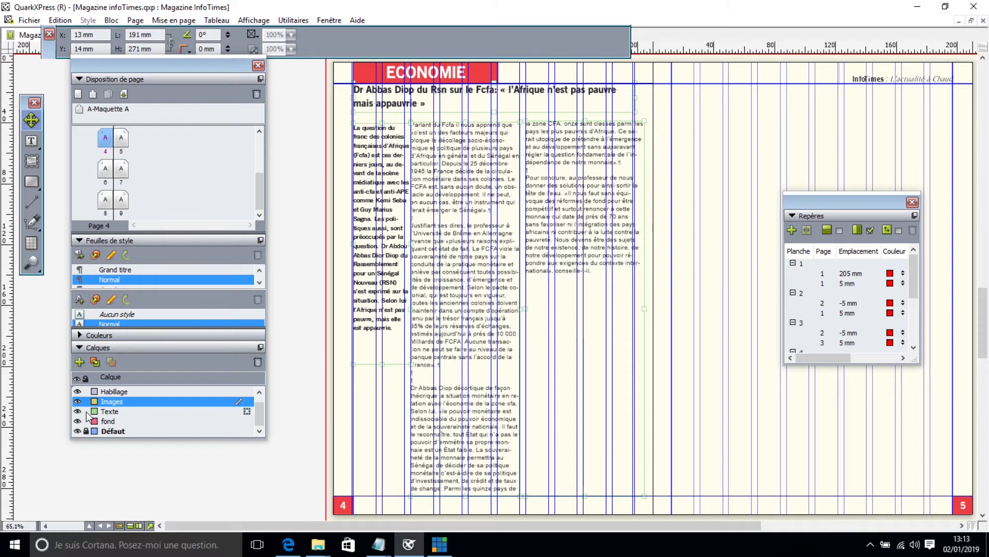
Step: Lock all layers except Images and draw a 147.2 x 64.598 mm picture box above the body columns
{"action": "left_click", "coordinate": [86, 401], "text": "ctrl"}
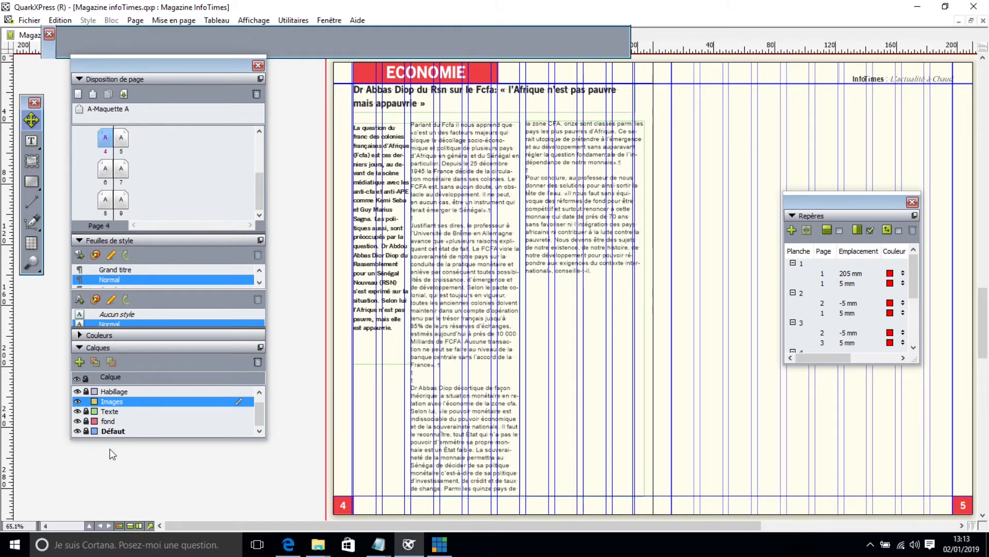
{"action": "left_click", "coordinate": [29, 161]}
{"action": "left_click_drag", "start_coordinate": [562, 259], "coordinate": [636, 271]}
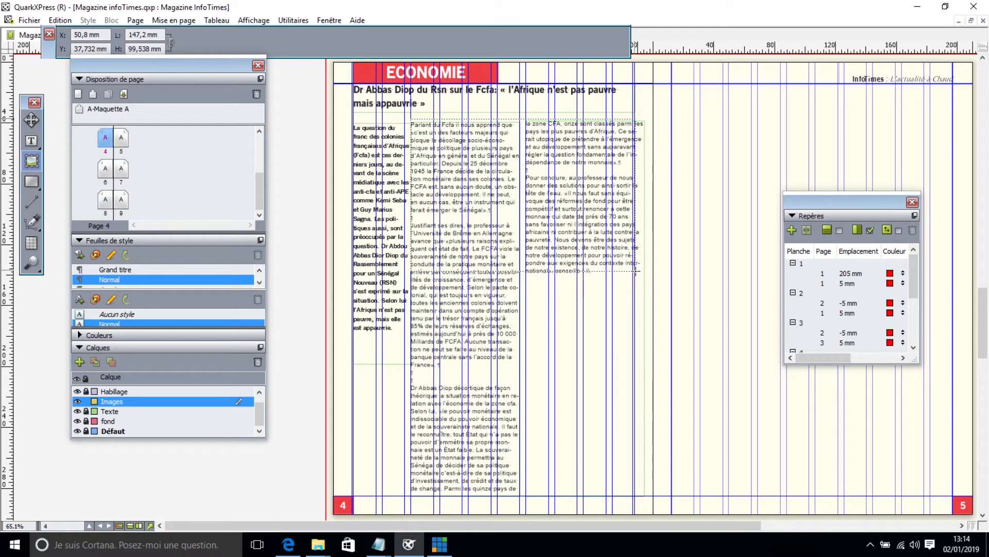
{"action": "left_click_drag", "start_coordinate": [636, 270], "coordinate": [637, 271]}
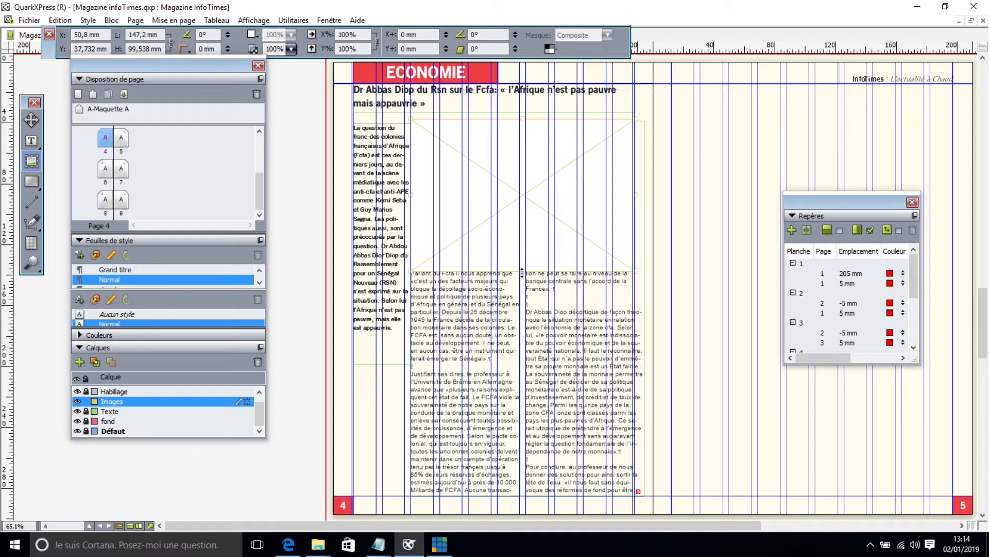
{"action": "left_click_drag", "start_coordinate": [521, 257], "coordinate": [514, 216]}
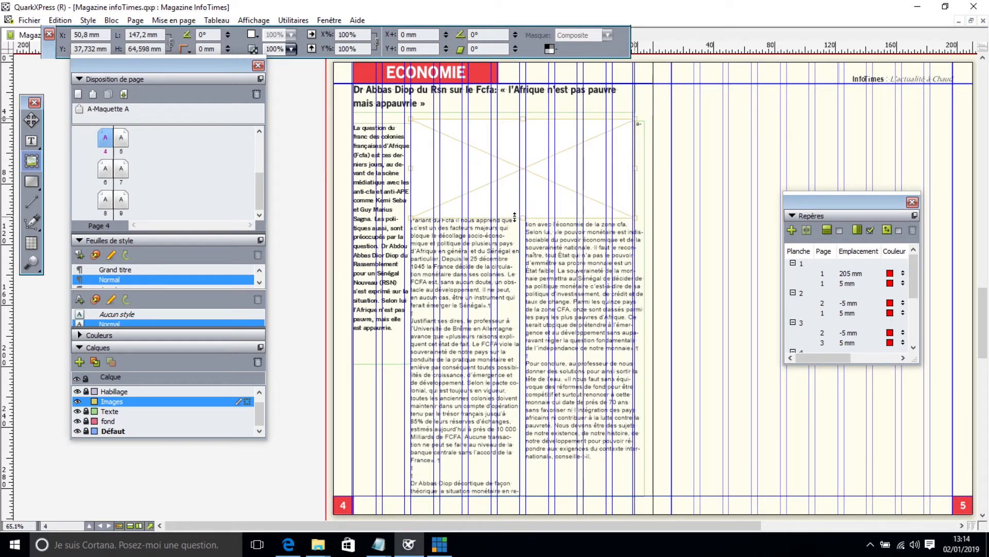
Step: Deselect the picture frame and unlock the Texte layer
{"action": "key", "text": "t"}
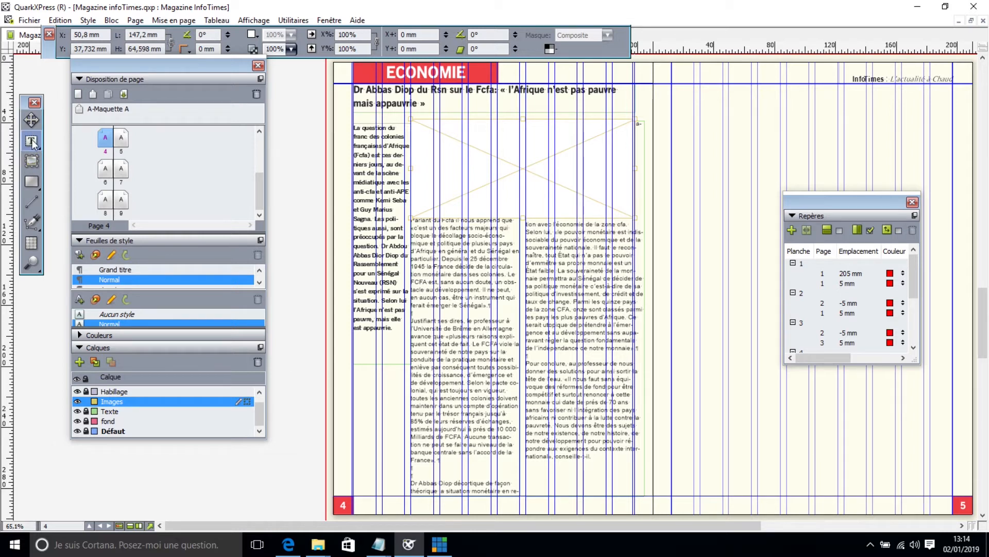
{"action": "left_click", "coordinate": [553, 375]}
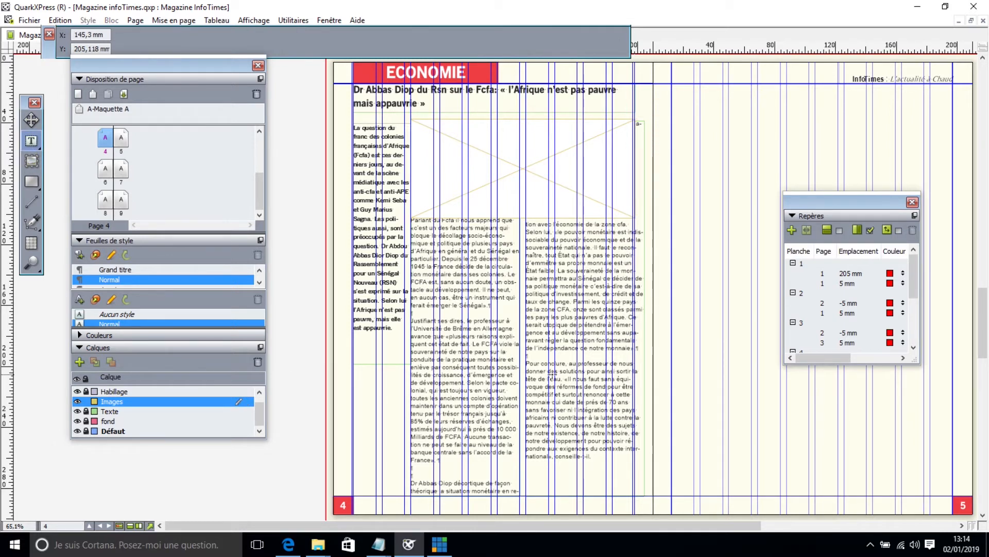
{"action": "left_click", "coordinate": [86, 411]}
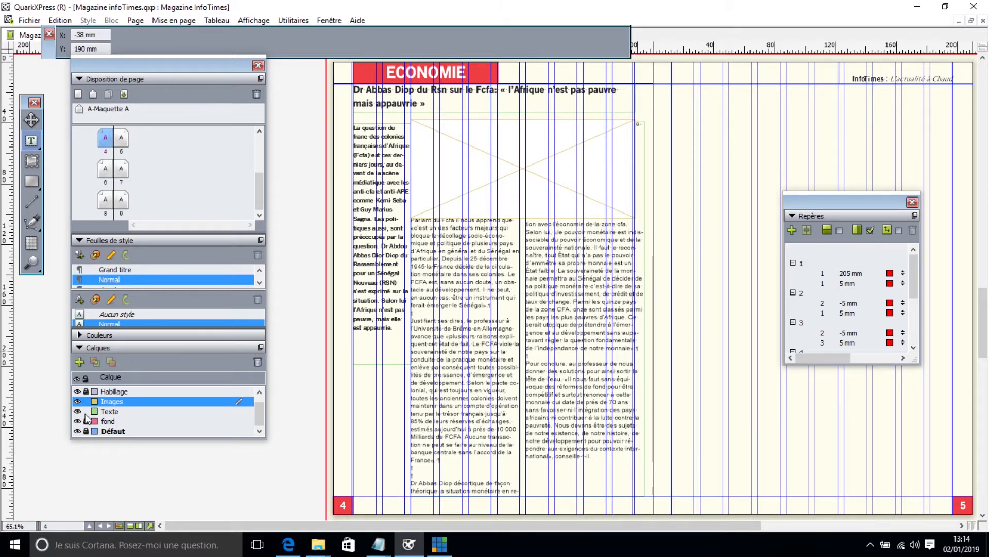
Step: Apply the contenu texte style to the entire linked article story
{"action": "left_click", "coordinate": [564, 410]}
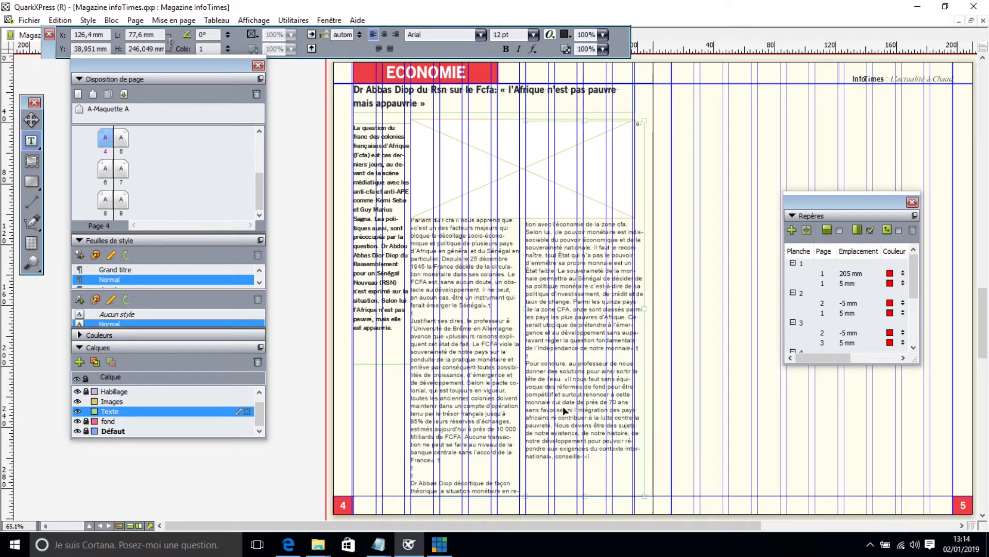
{"action": "key", "text": "ctrl+a"}
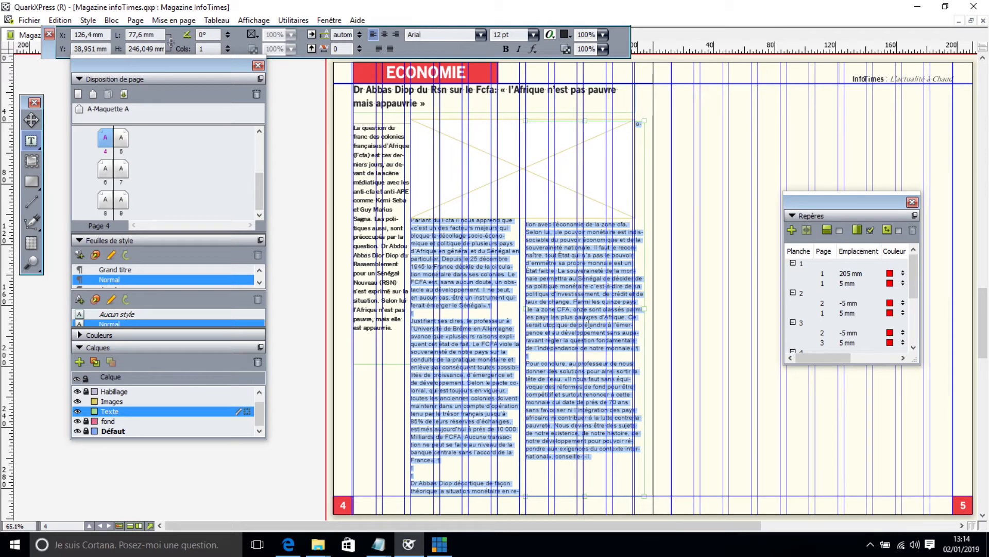
{"action": "left_click", "coordinate": [259, 271]}
{"action": "left_click", "coordinate": [186, 273]}
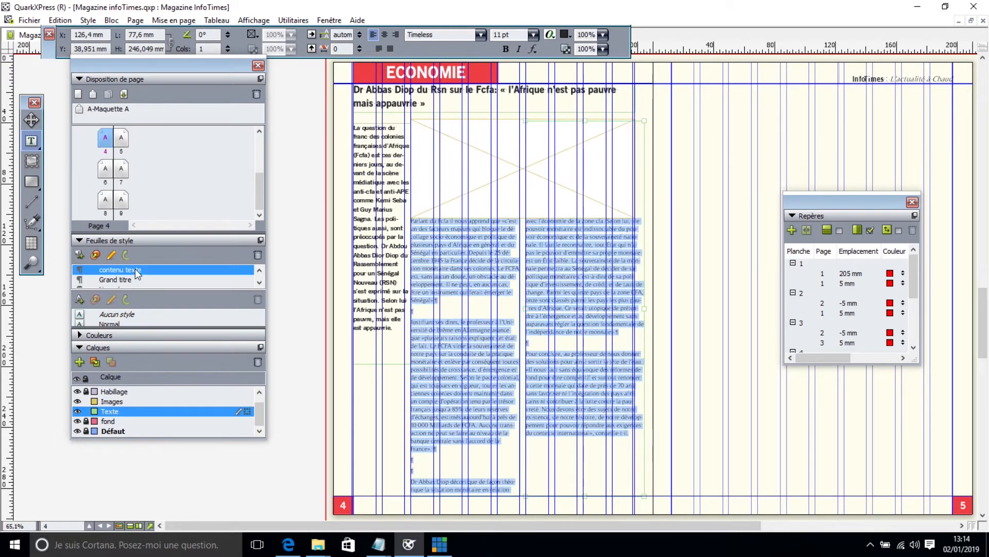
{"action": "left_click", "coordinate": [423, 473]}
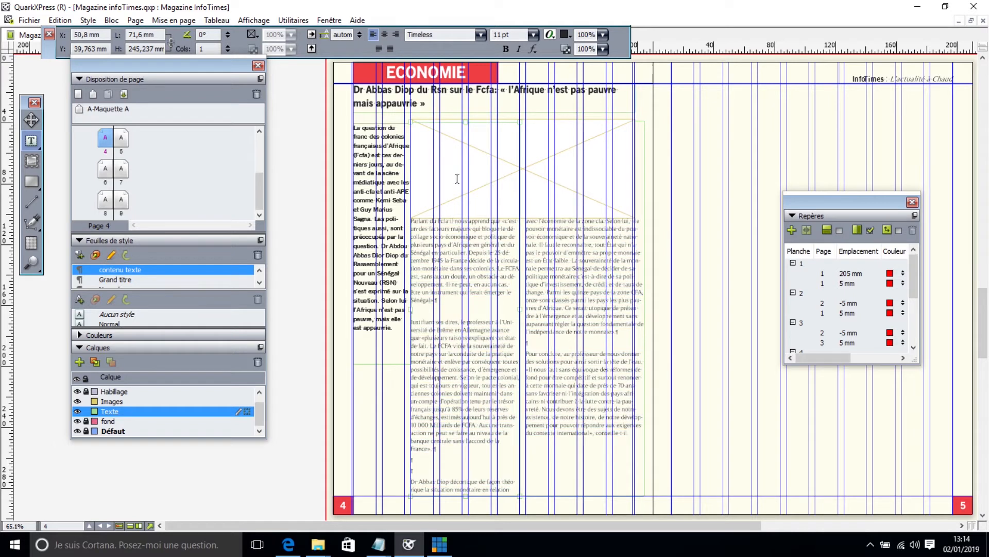
{"action": "left_click", "coordinate": [238, 20]}
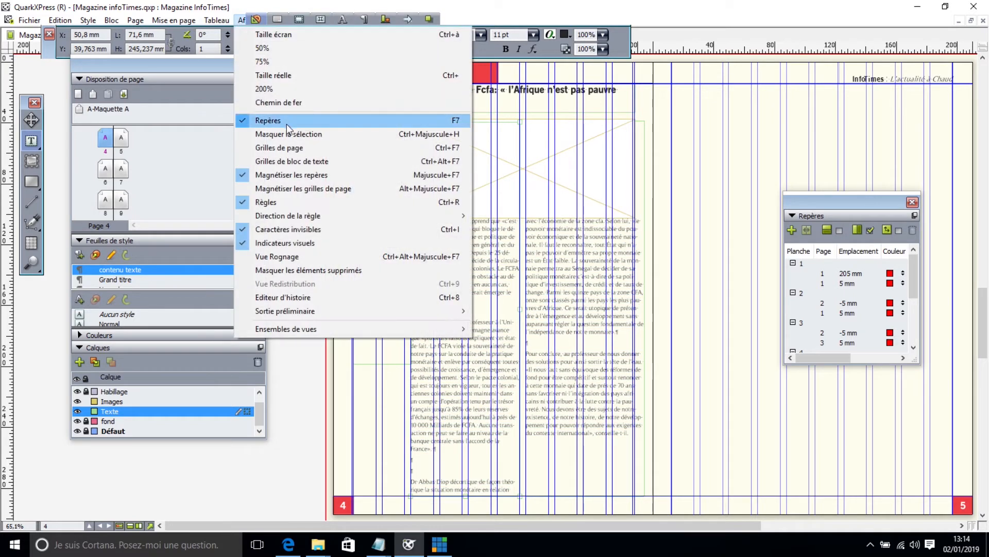
{"action": "left_click", "coordinate": [284, 72]}
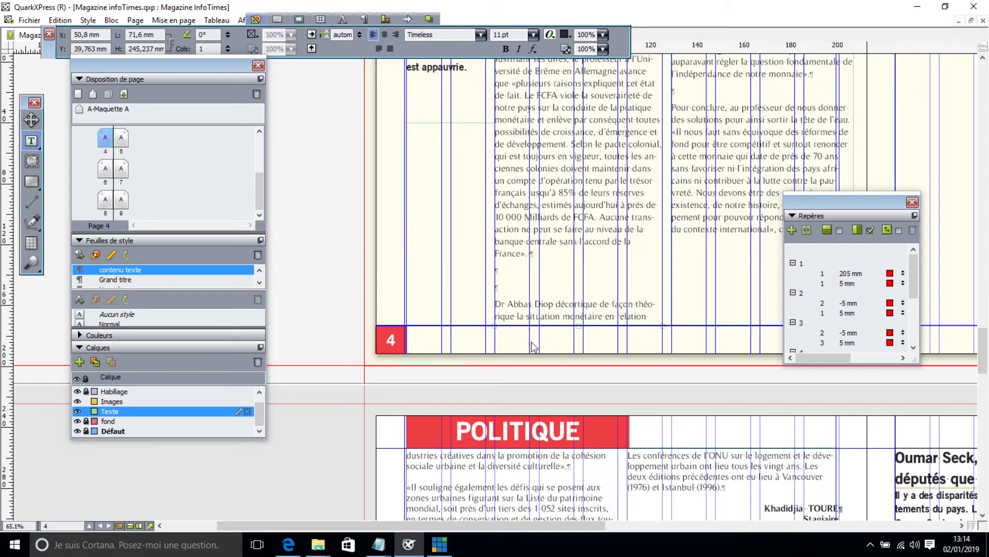
{"action": "left_click", "coordinate": [518, 293]}
{"action": "key", "text": "BackSpace"}
{"action": "key", "text": "BackSpace"}
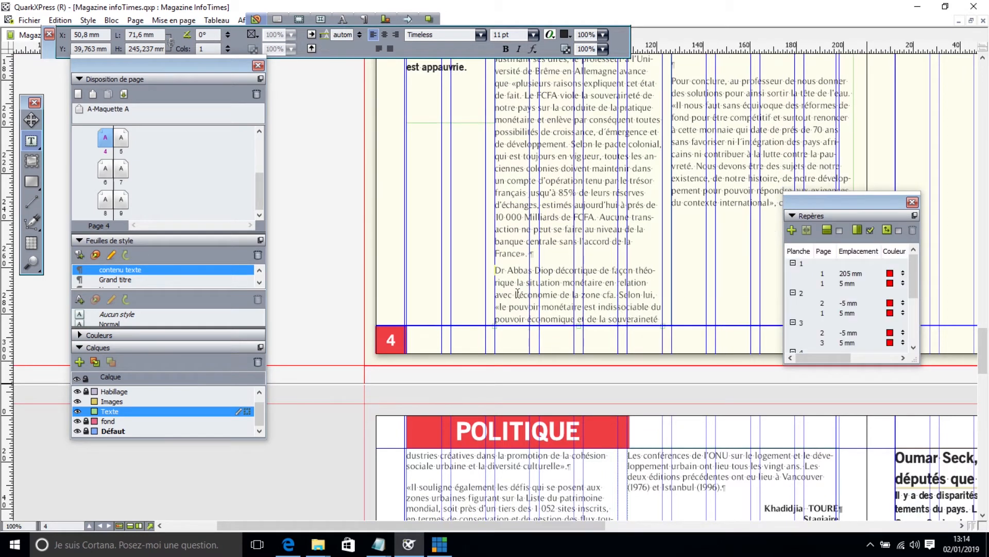
{"action": "left_click_drag", "start_coordinate": [982, 355], "coordinate": [981, 338]}
{"action": "left_click", "coordinate": [683, 242]}
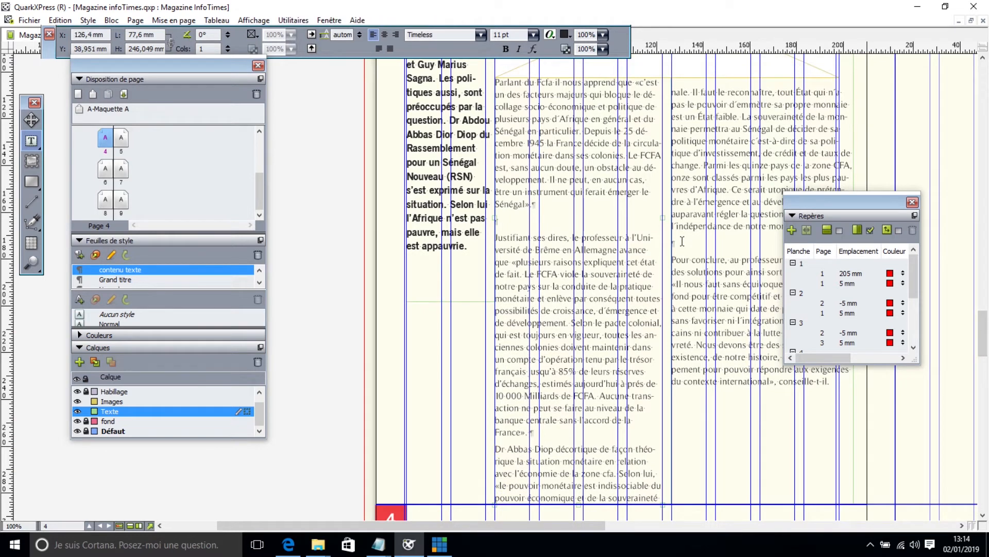
{"action": "key", "text": "BackSpace"}
{"action": "left_click", "coordinate": [536, 228]}
{"action": "key", "text": "BackSpace"}
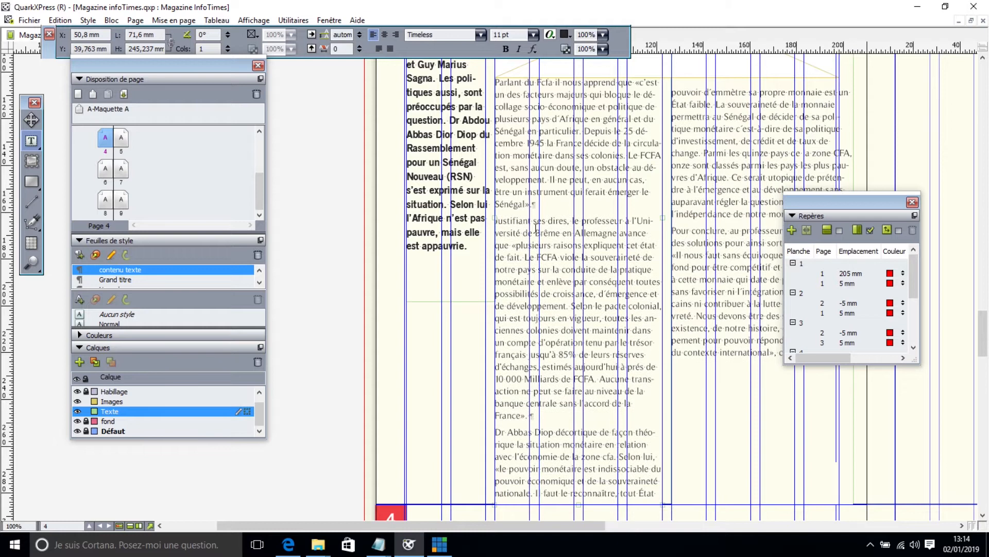
Step: Narrow the third body column's box to 71,6 mm wide
{"action": "left_click_drag", "start_coordinate": [987, 340], "coordinate": [986, 338]}
{"action": "scroll", "coordinate": [884, 286], "scroll_direction": "up", "scroll_amount": 2}
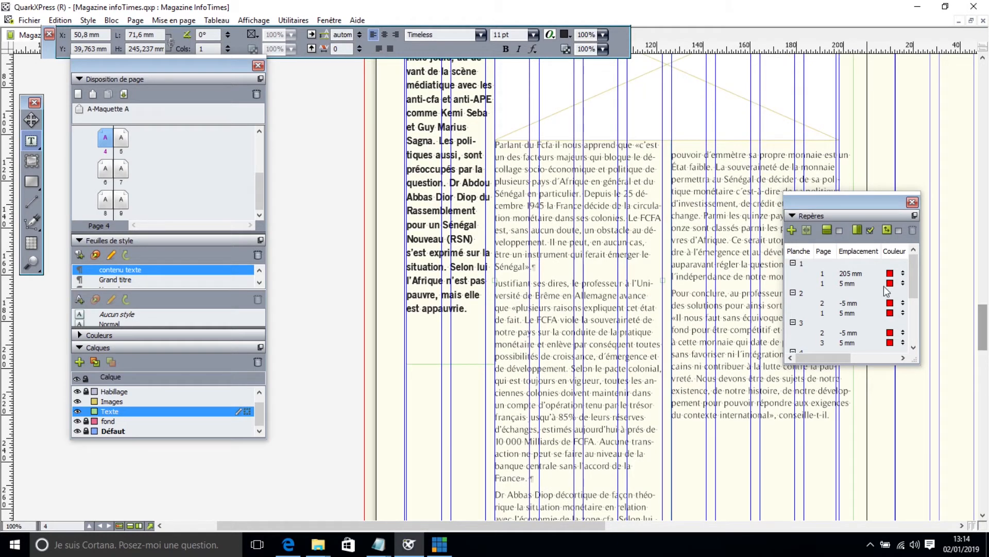
{"action": "left_click_drag", "start_coordinate": [860, 203], "coordinate": [436, 252]}
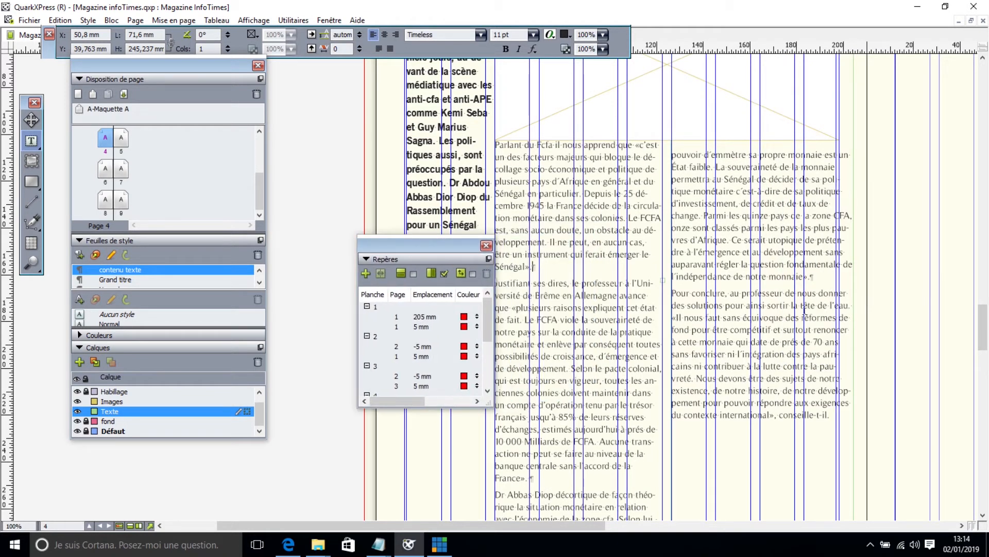
{"action": "left_click", "coordinate": [31, 120]}
{"action": "left_click", "coordinate": [745, 205]}
{"action": "left_click_drag", "start_coordinate": [843, 280], "coordinate": [837, 280]}
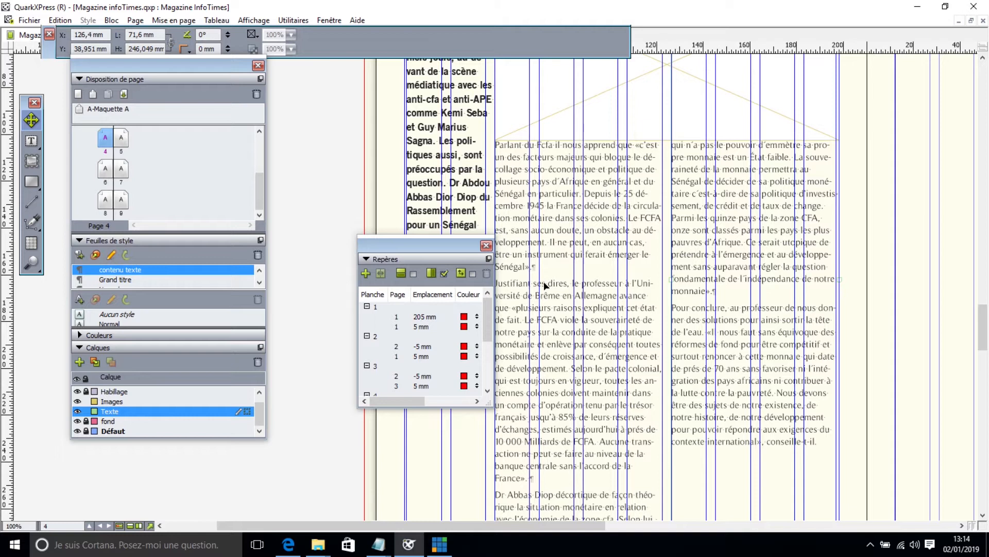
Step: Import the docteur Abas photo into the empty picture box with Ctrl+E
{"action": "left_click", "coordinate": [673, 77]}
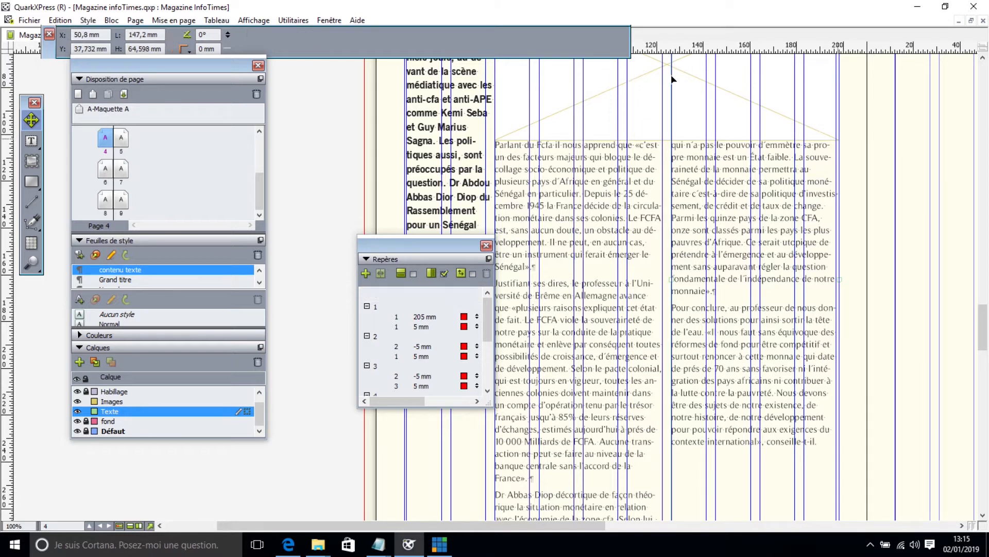
{"action": "key", "text": "ctrl+e"}
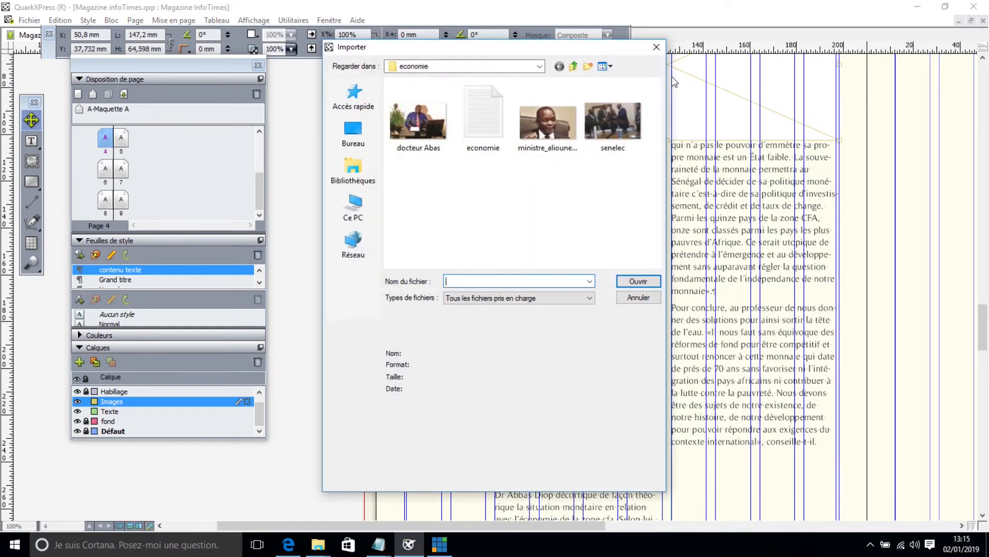
{"action": "left_click", "coordinate": [423, 132]}
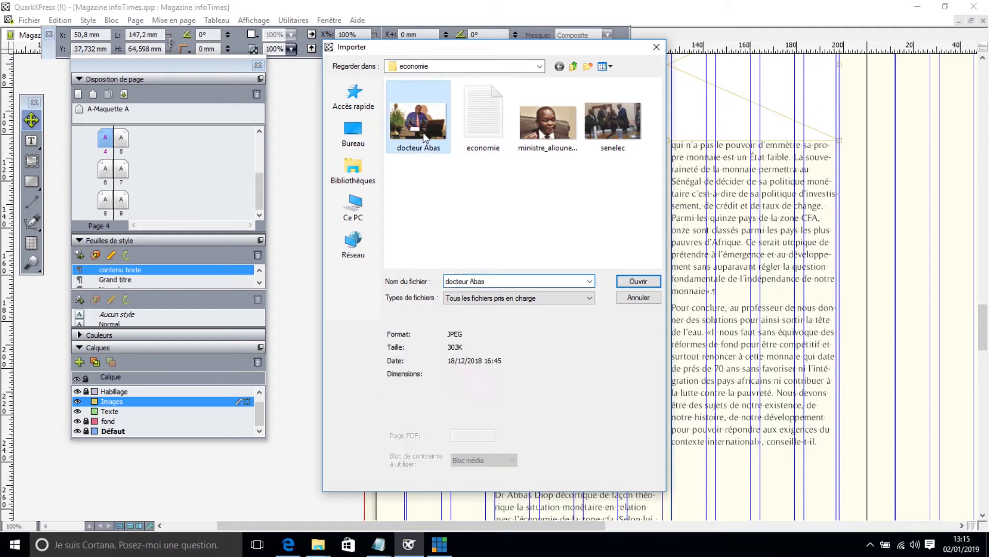
{"action": "left_click", "coordinate": [654, 283]}
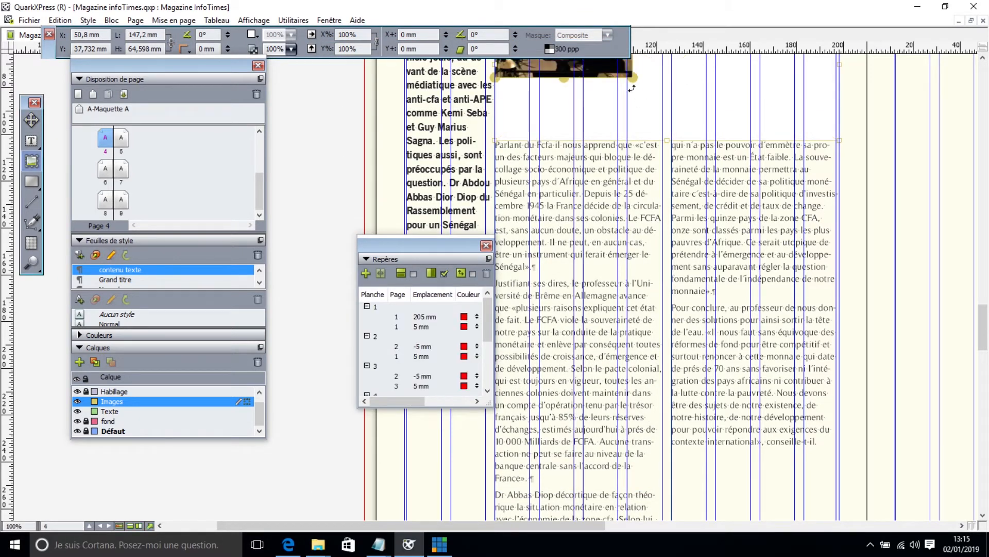
Step: Scale the photo to 250% and shift it upward within its frame
{"action": "left_click_drag", "start_coordinate": [720, 125], "coordinate": [836, 173]}
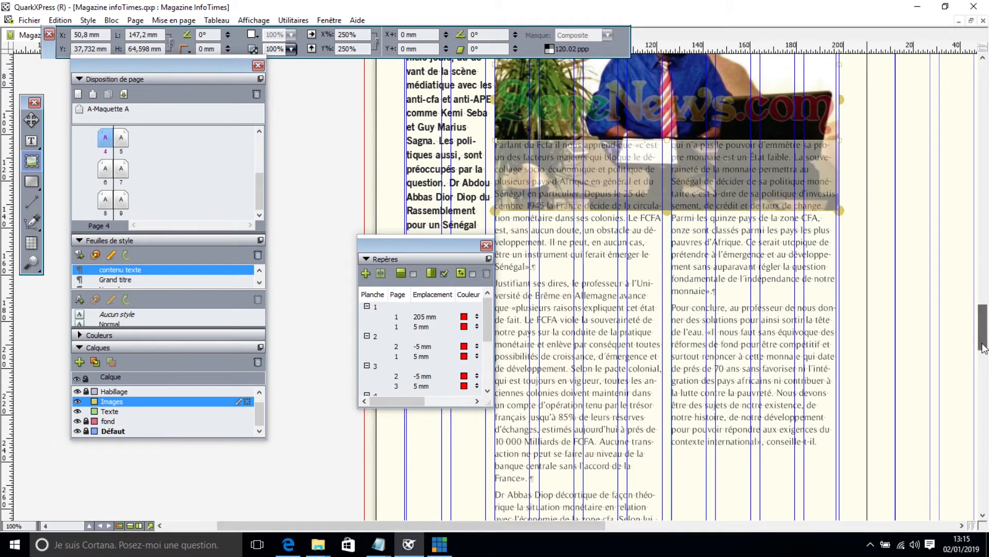
{"action": "scroll", "coordinate": [756, 274], "scroll_direction": "up", "scroll_amount": 5}
{"action": "mouse_move", "coordinate": [732, 254]}
{"action": "left_mouse_down"}
{"action": "mouse_move", "coordinate": [731, 229]}
{"action": "mouse_move", "coordinate": [726, 241]}
{"action": "left_mouse_up"}
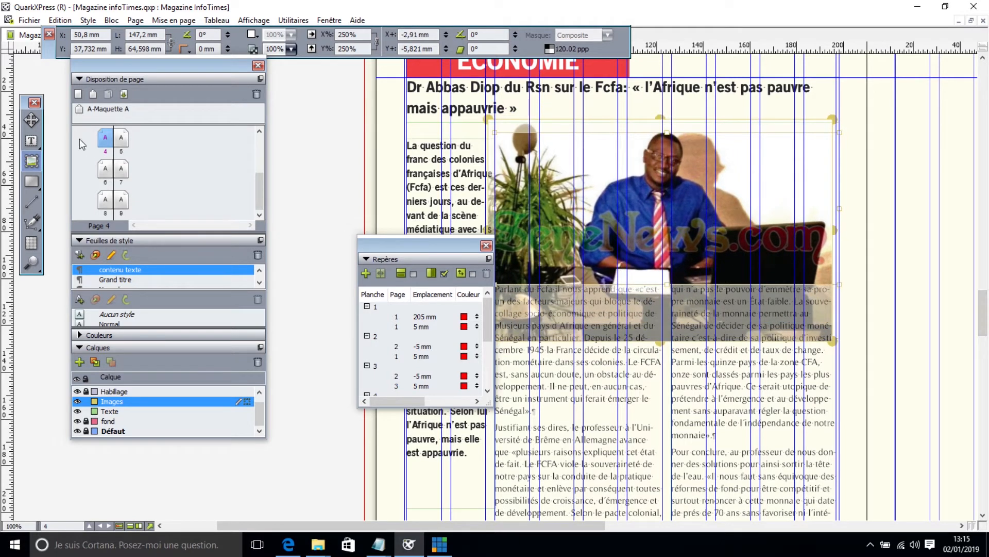
{"action": "left_click", "coordinate": [31, 120]}
{"action": "left_click", "coordinate": [296, 153]}
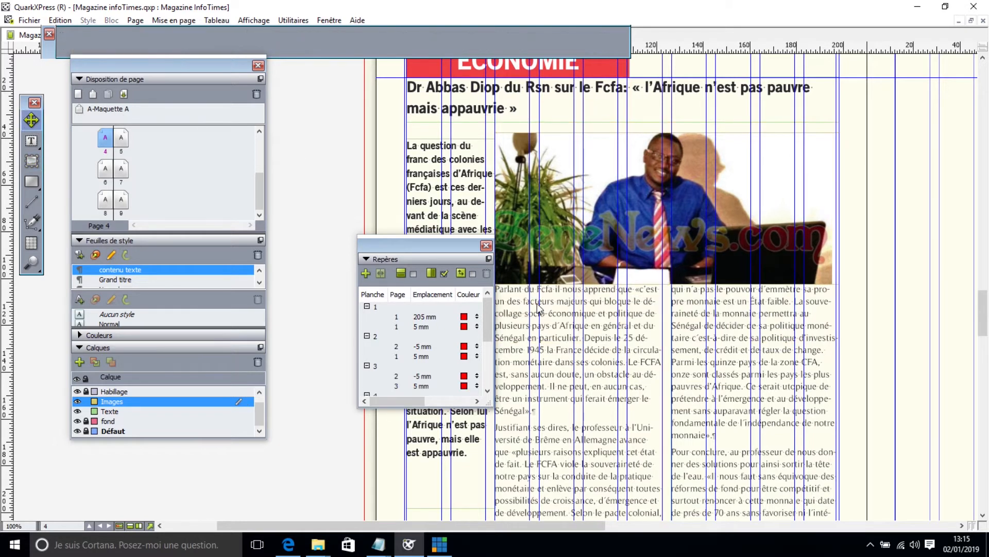
{"action": "left_click_drag", "start_coordinate": [439, 252], "coordinate": [204, 256]}
{"action": "left_click_drag", "start_coordinate": [987, 335], "coordinate": [986, 349]}
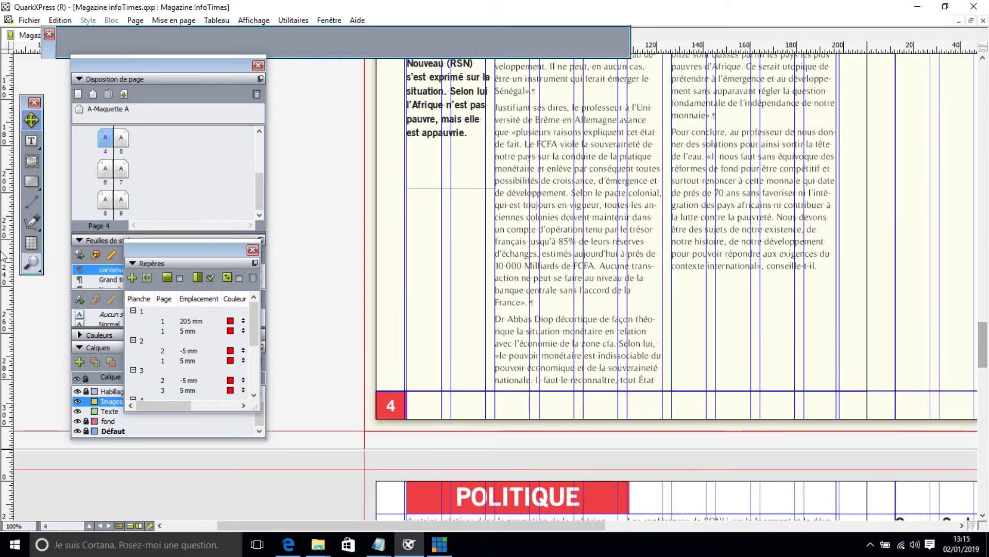
Step: Type the author's name and 'Journaliste' on two lines after the article's final paragraph
{"action": "left_click", "coordinate": [31, 140]}
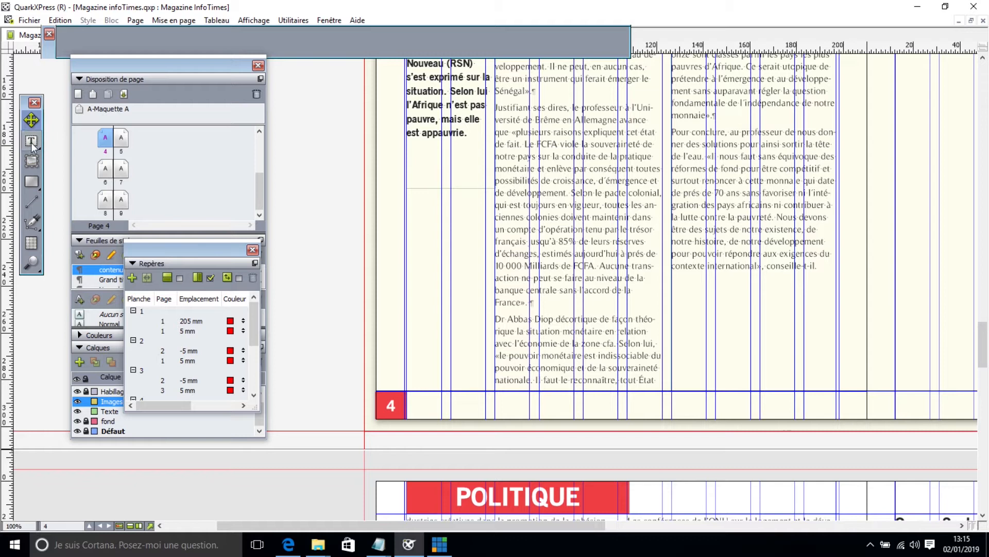
{"action": "left_click", "coordinate": [816, 273]}
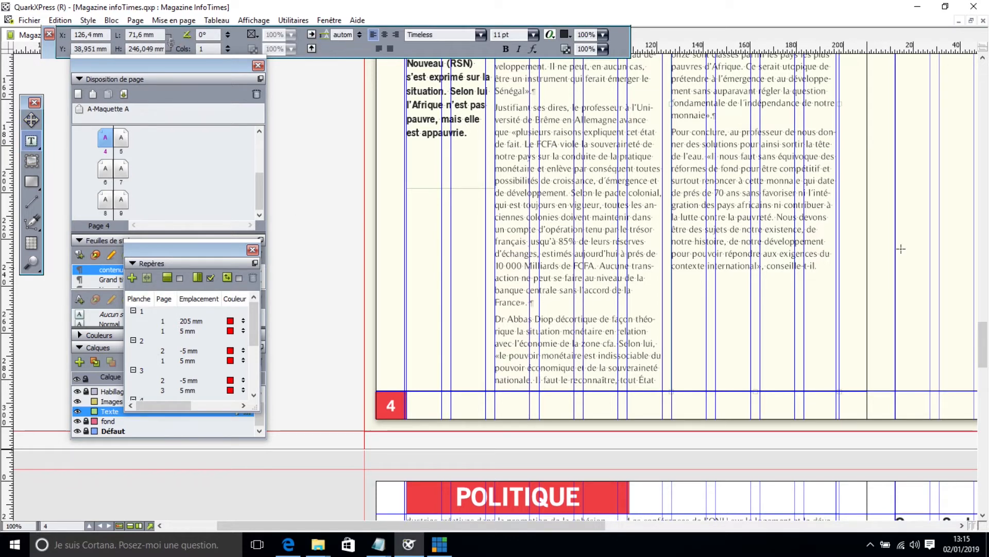
{"action": "type", "text": "Yaye Fat"}
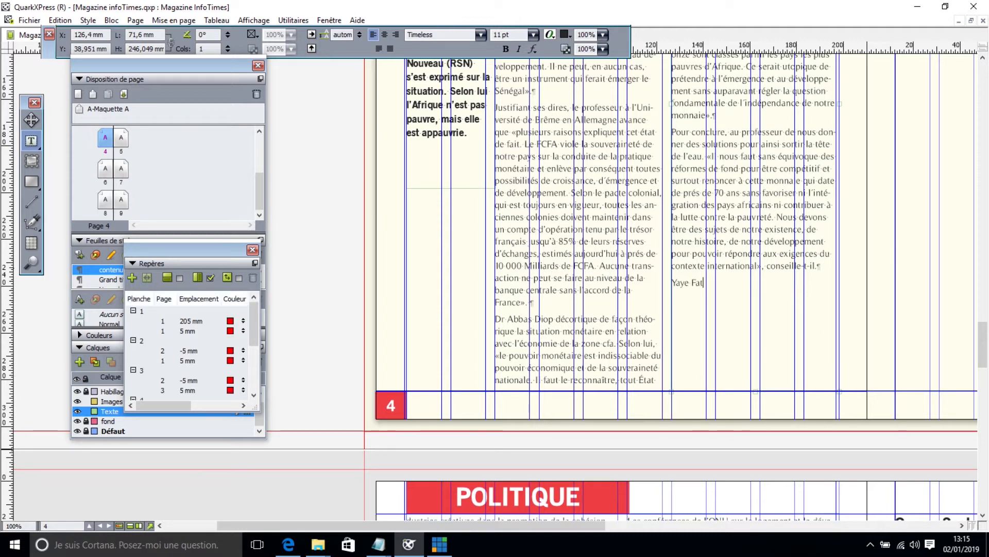
{"action": "type", "text": "ou Sarr S"}
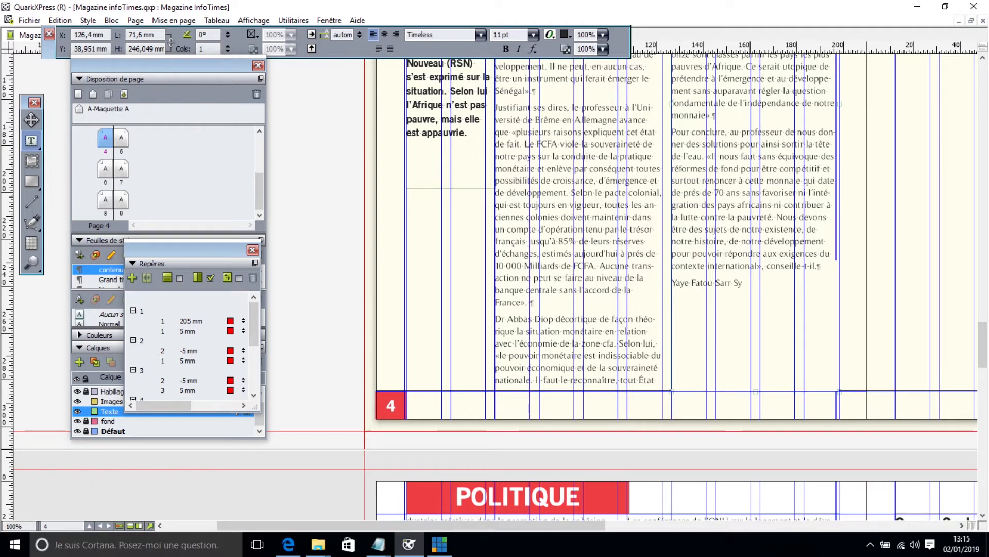
{"action": "type", "text": "YLLA"}
{"action": "key", "text": "Return"}
{"action": "type", "text": "Journali"}
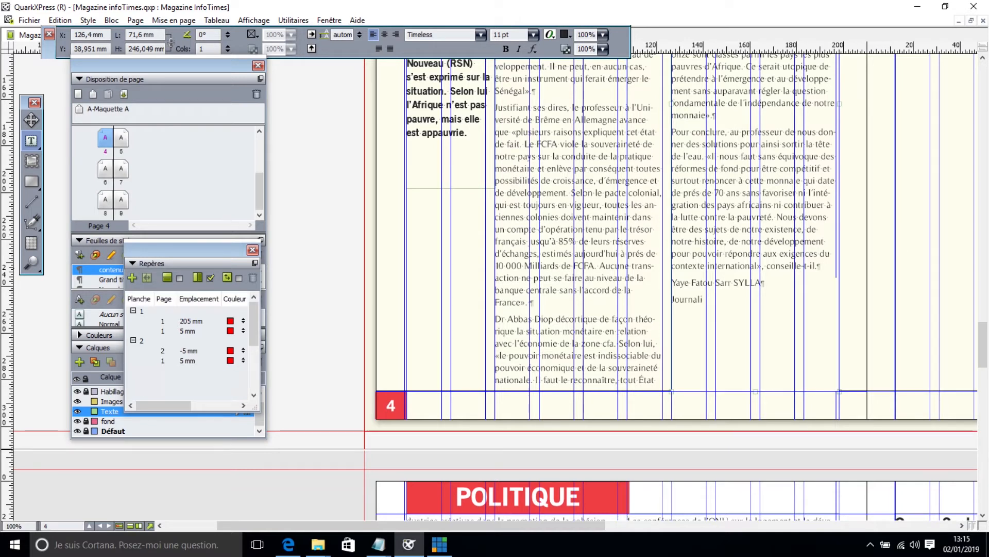
{"action": "type", "text": "ste"}
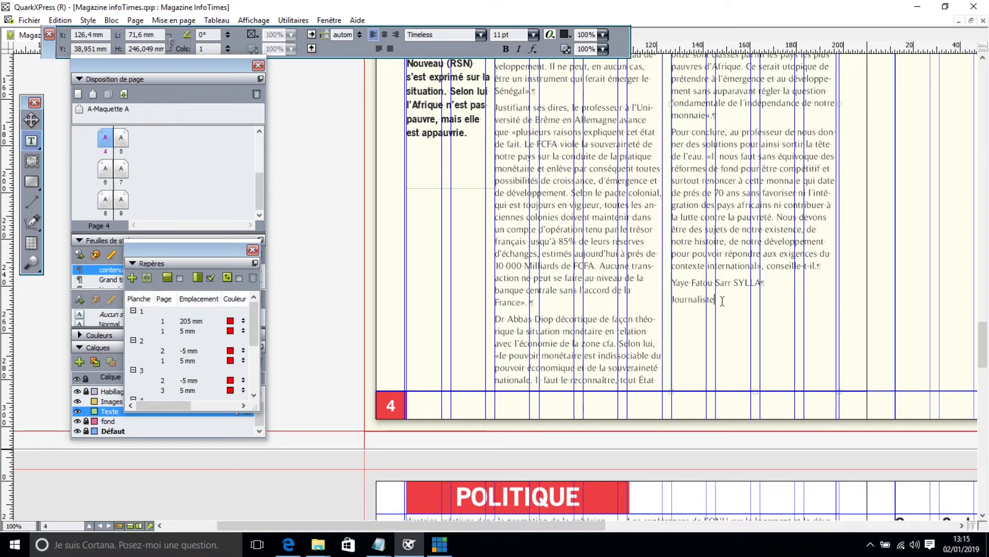
Step: Apply the signature style to the byline and Journaliste lines
{"action": "left_click_drag", "start_coordinate": [722, 300], "coordinate": [670, 282]}
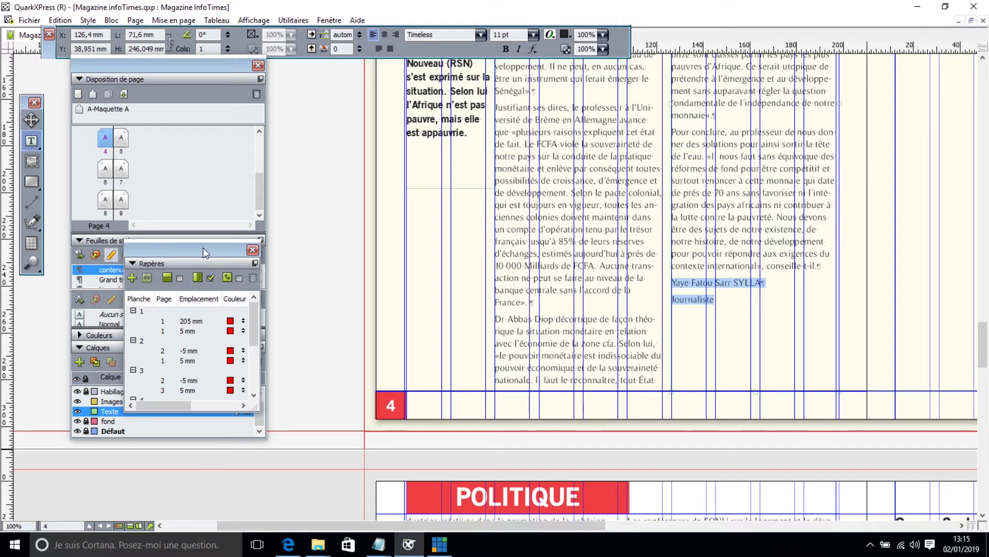
{"action": "left_click_drag", "start_coordinate": [203, 247], "coordinate": [173, 451]}
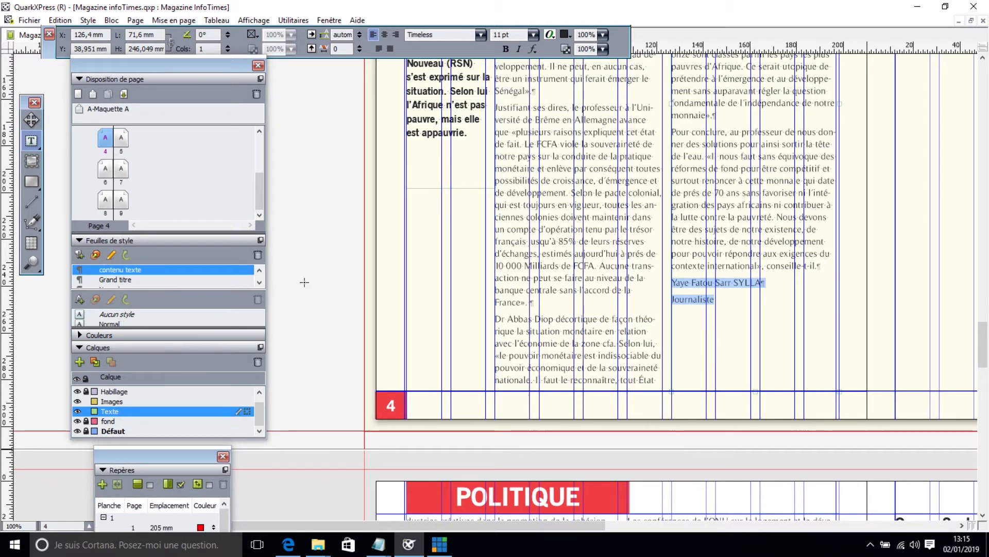
{"action": "left_click", "coordinate": [259, 282]}
{"action": "left_click", "coordinate": [259, 282]}
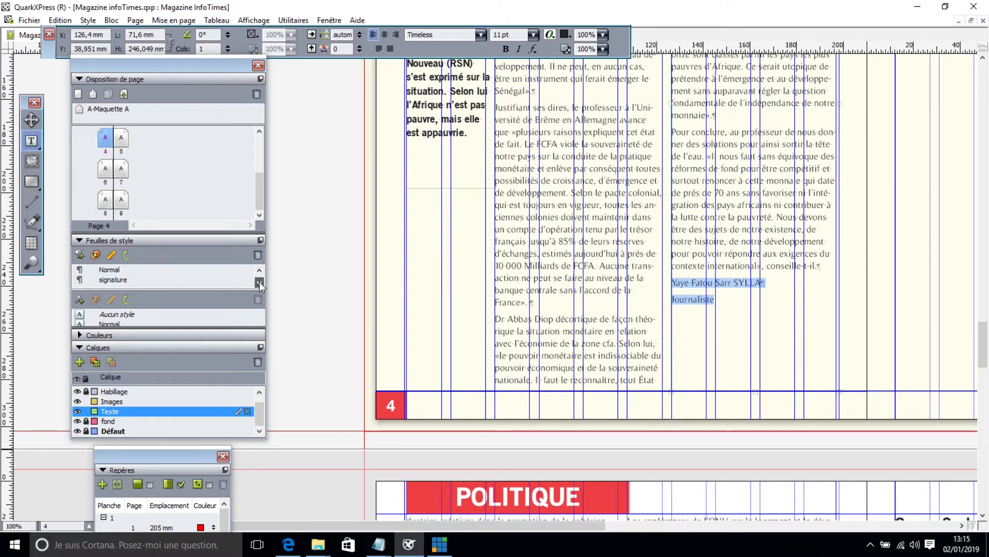
{"action": "left_click", "coordinate": [114, 280]}
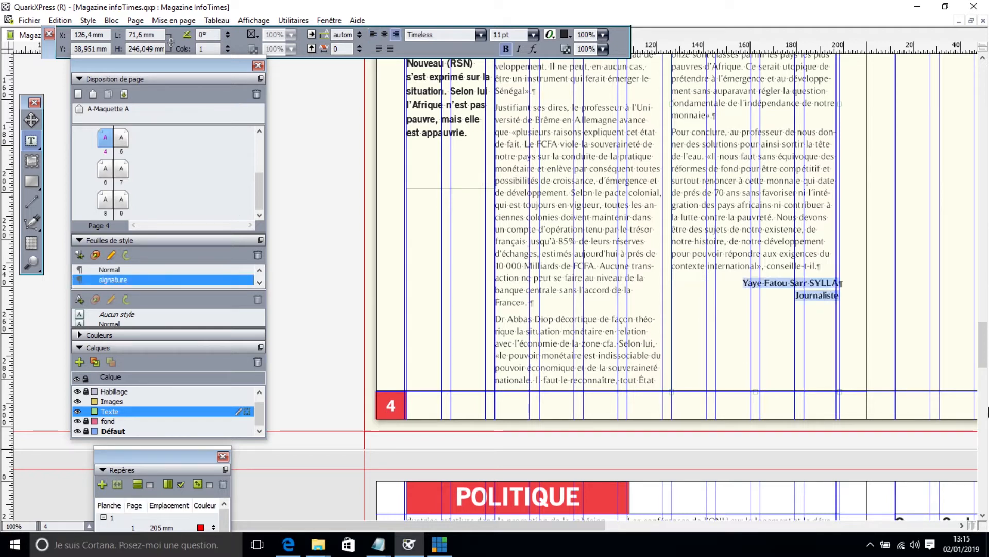
{"action": "left_click_drag", "start_coordinate": [983, 351], "coordinate": [985, 321]}
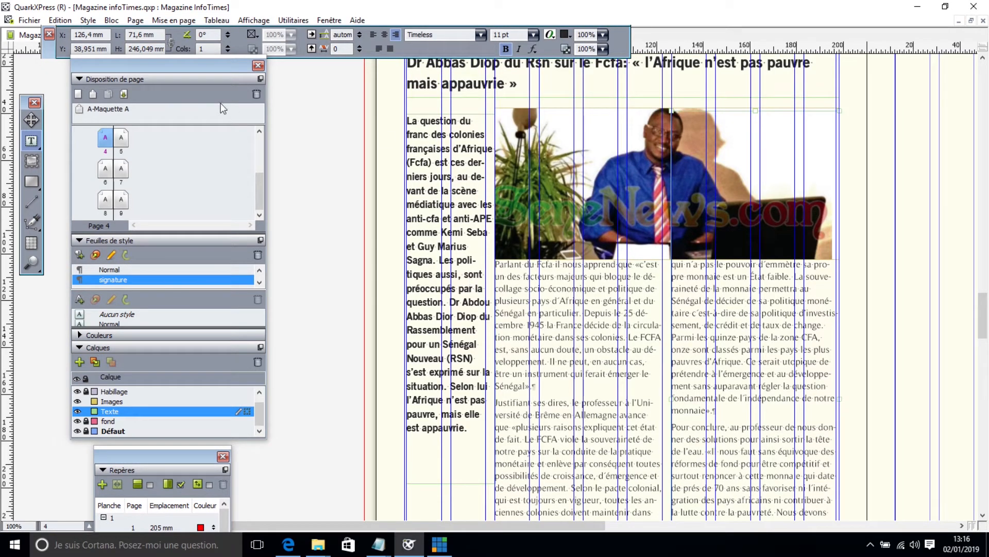
Step: Switch the view to Prévisualisation de sortie and deselect the picture box to review page 4
{"action": "left_click", "coordinate": [252, 21]}
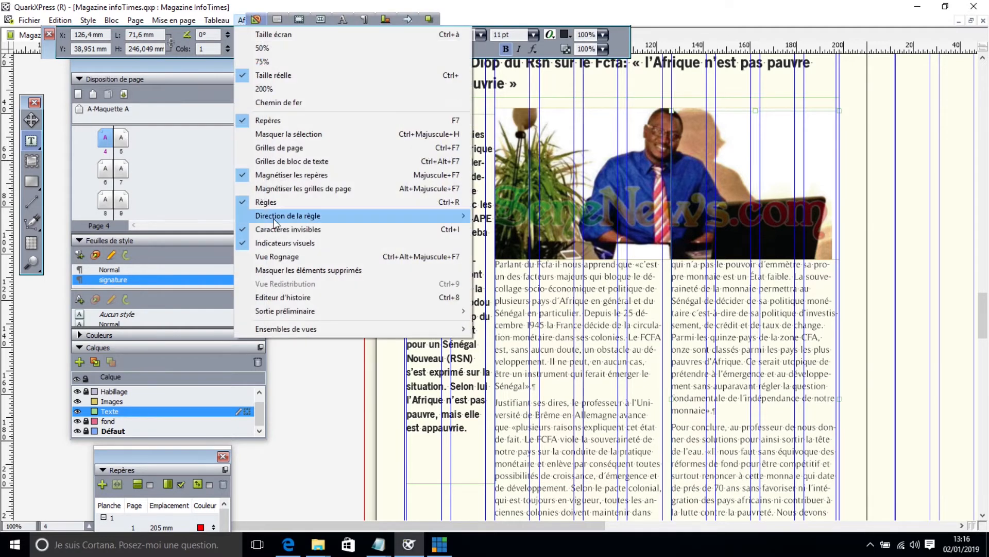
{"action": "mouse_move", "coordinate": [315, 333]}
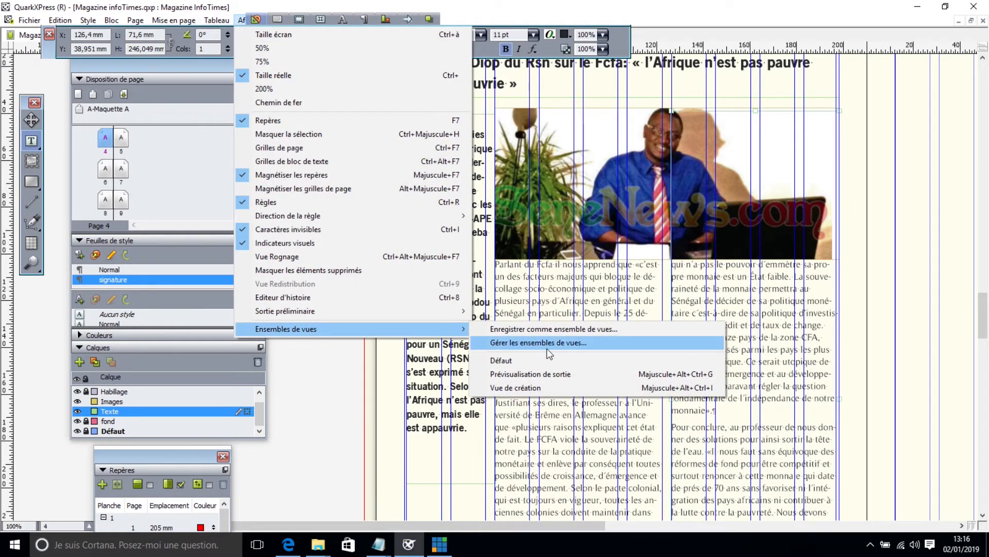
{"action": "left_click", "coordinate": [547, 378]}
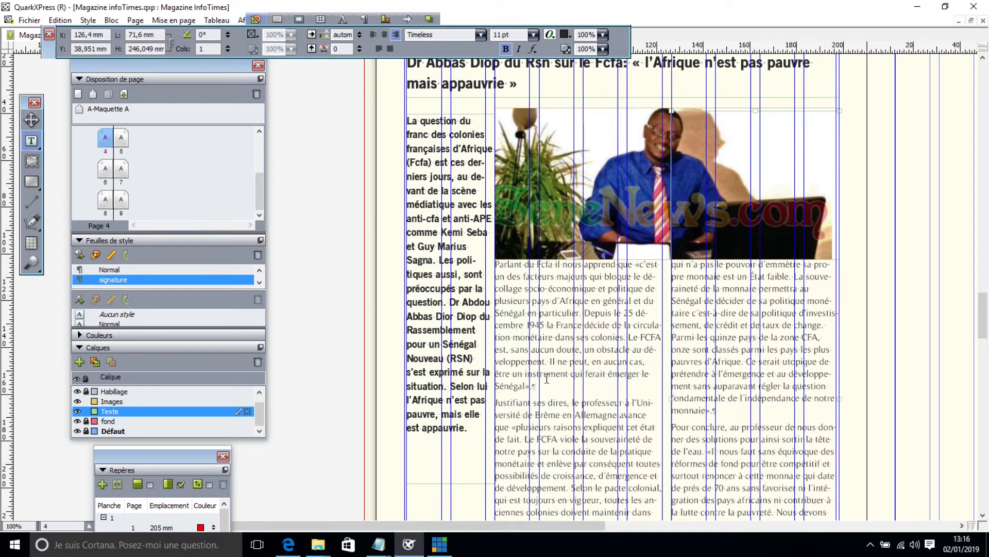
{"action": "left_click_drag", "start_coordinate": [984, 321], "coordinate": [985, 312]}
{"action": "left_click", "coordinate": [32, 120]}
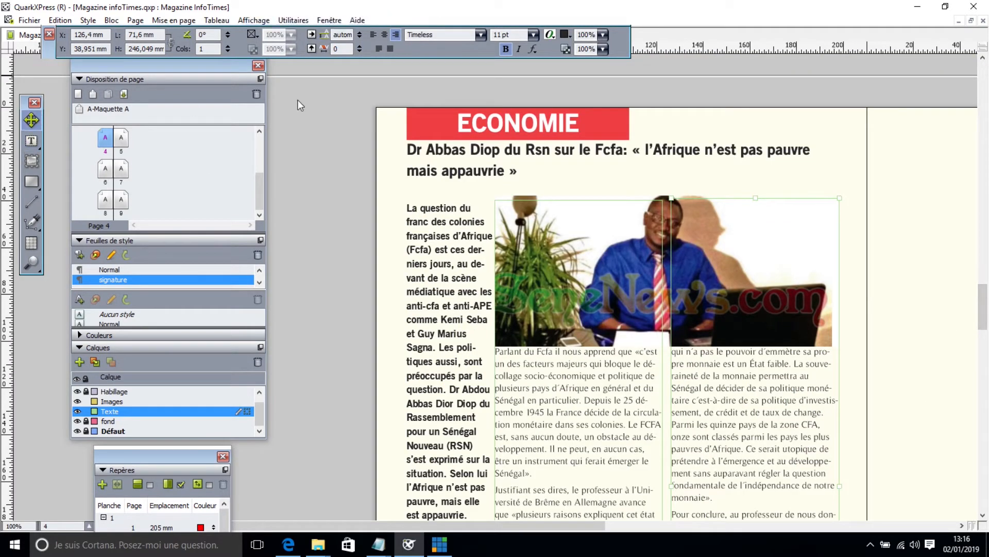
{"action": "left_click", "coordinate": [327, 101]}
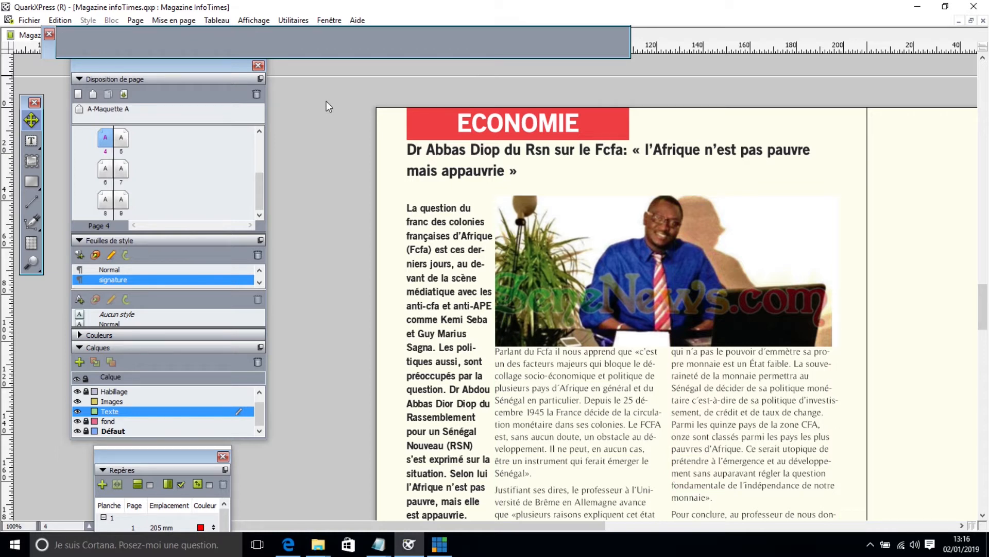
{"action": "left_click_drag", "start_coordinate": [984, 311], "coordinate": [984, 331]}
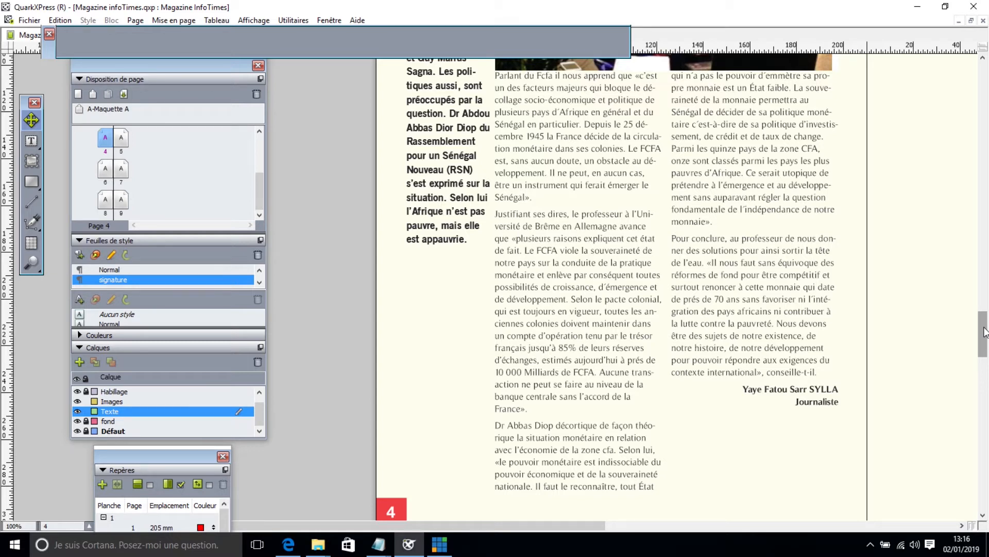
{"action": "left_click_drag", "start_coordinate": [984, 331], "coordinate": [984, 315]}
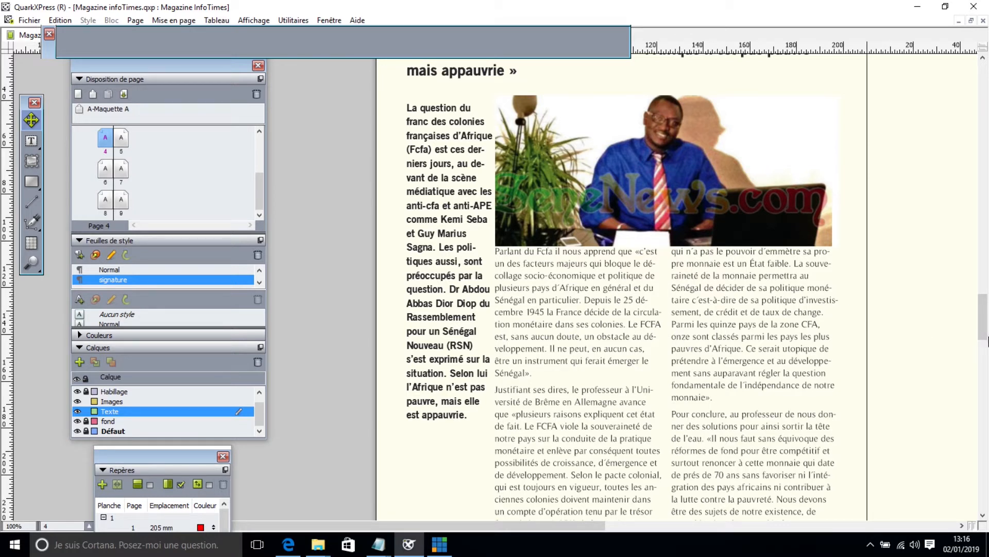
{"action": "left_click_drag", "start_coordinate": [987, 334], "coordinate": [987, 327]}
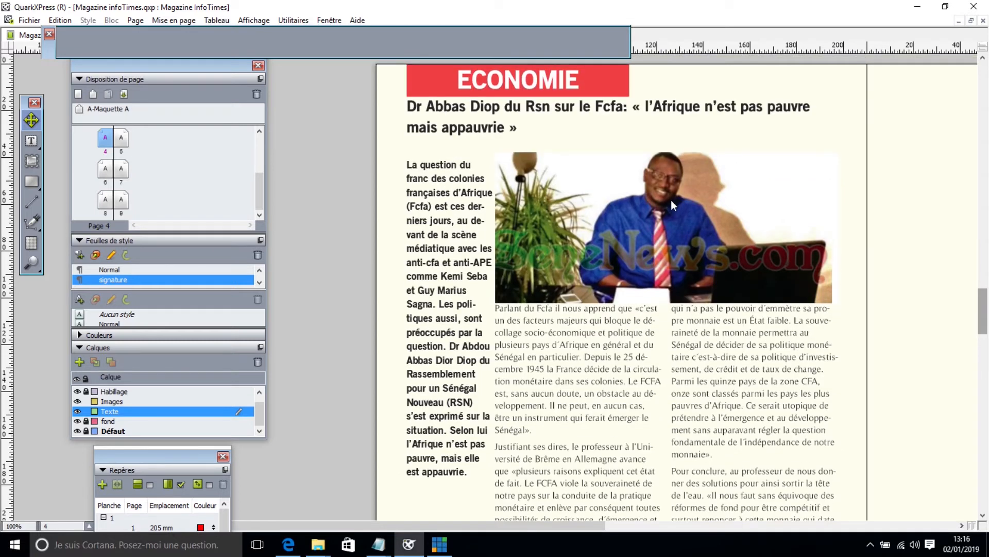
Step: Set the article photo's text runaround offset to 6 pt
{"action": "left_click", "coordinate": [671, 201]}
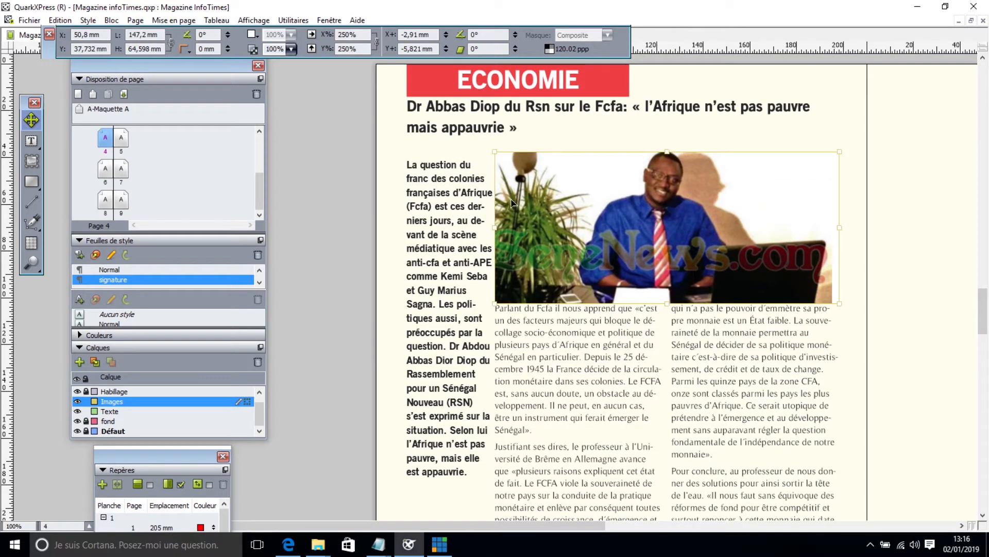
{"action": "mouse_move", "coordinate": [282, 30]}
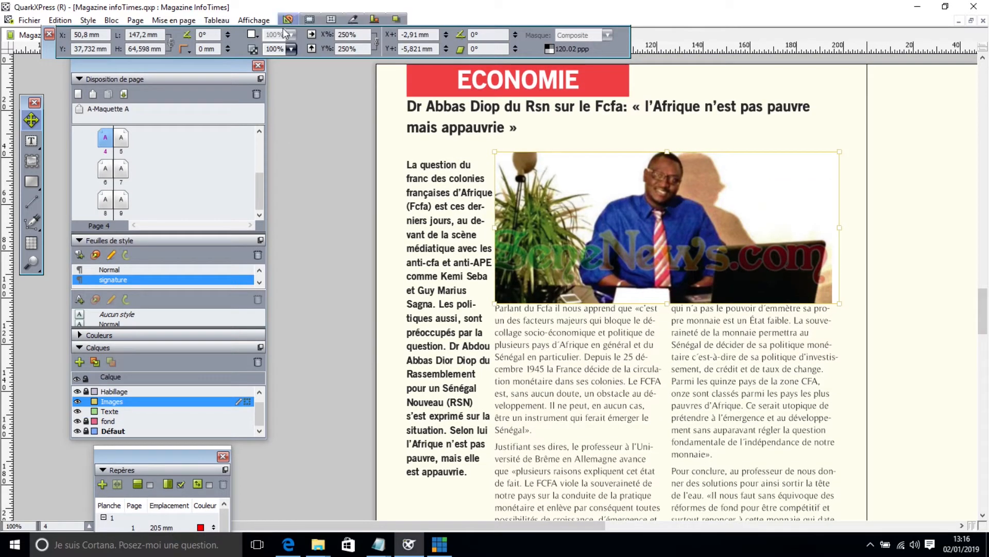
{"action": "left_click", "coordinate": [331, 20]}
{"action": "left_click", "coordinate": [196, 46]}
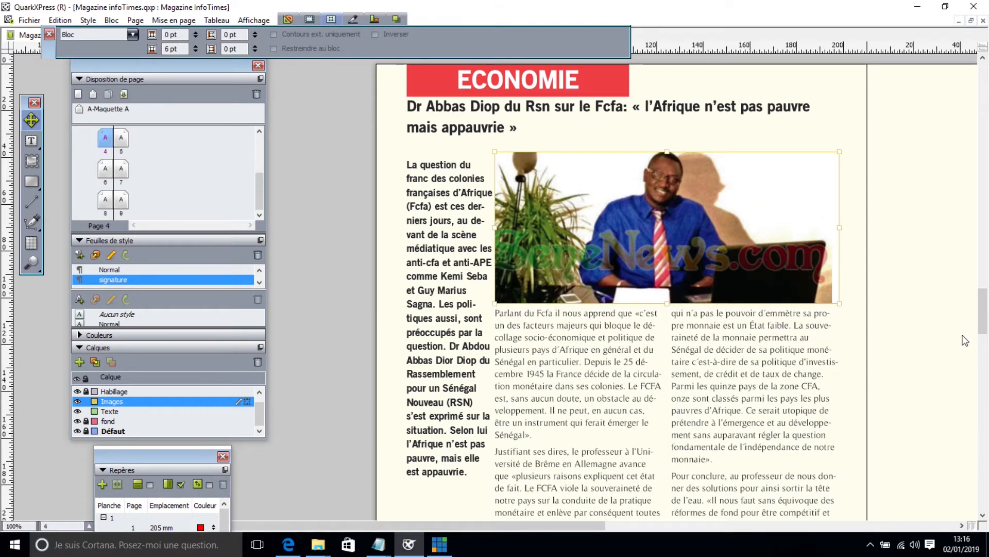
{"action": "mouse_move", "coordinate": [983, 324]}
{"action": "left_mouse_down"}
{"action": "mouse_move", "coordinate": [983, 363]}
{"action": "mouse_move", "coordinate": [983, 339]}
{"action": "left_mouse_up"}
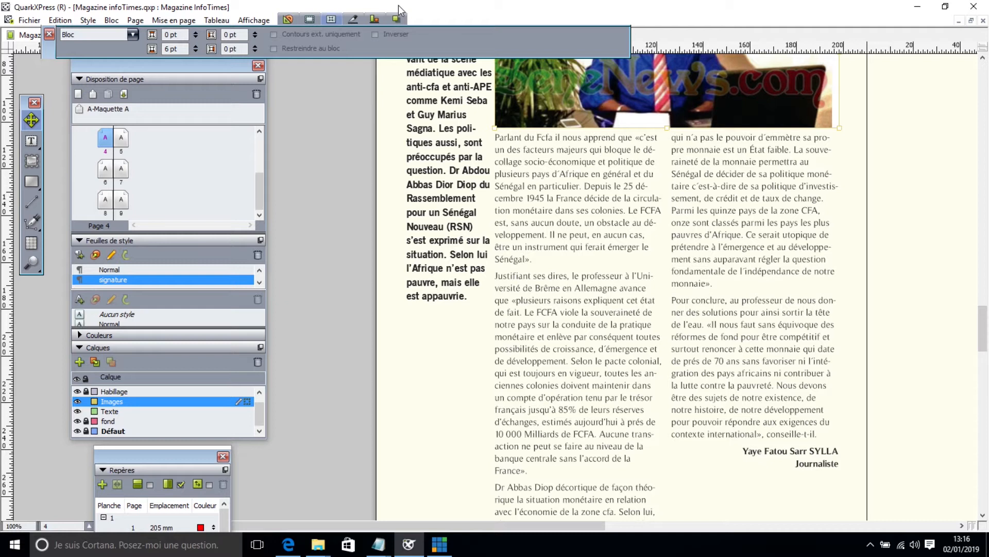
Step: Turn guides back on with W and bring the economie text file to the front
{"action": "key", "text": "w"}
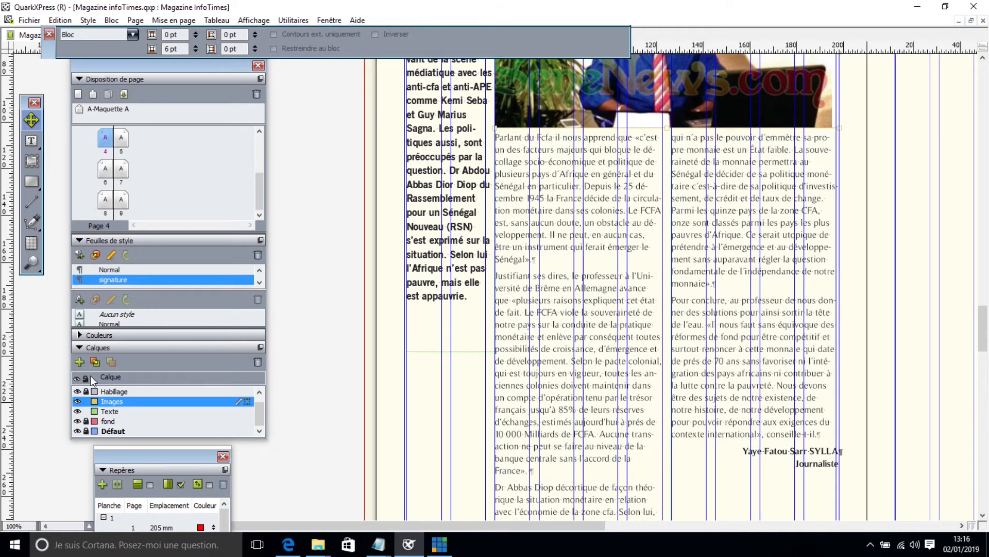
{"action": "left_click_drag", "start_coordinate": [477, 525], "coordinate": [605, 531]}
{"action": "left_click_drag", "start_coordinate": [612, 533], "coordinate": [616, 533]}
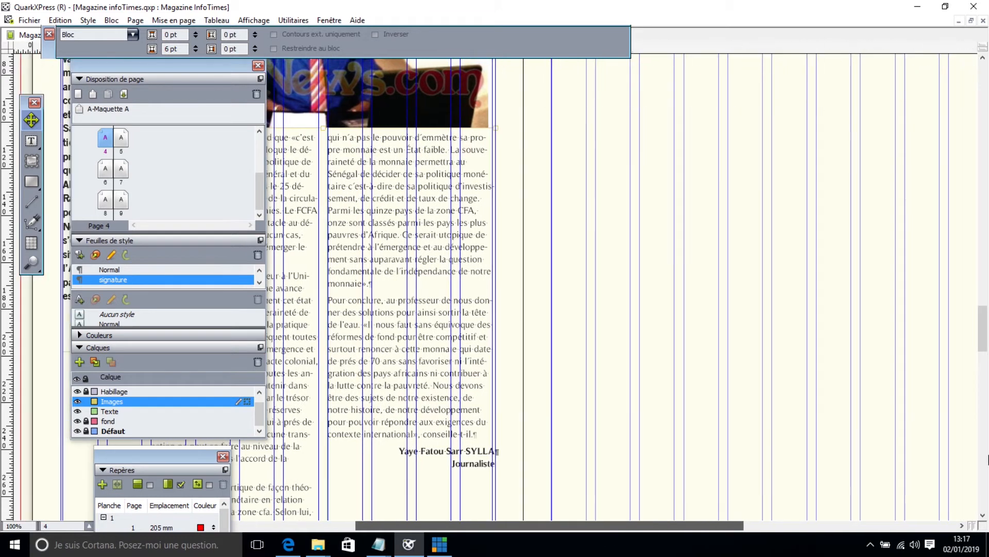
{"action": "left_click_drag", "start_coordinate": [707, 527], "coordinate": [710, 528]}
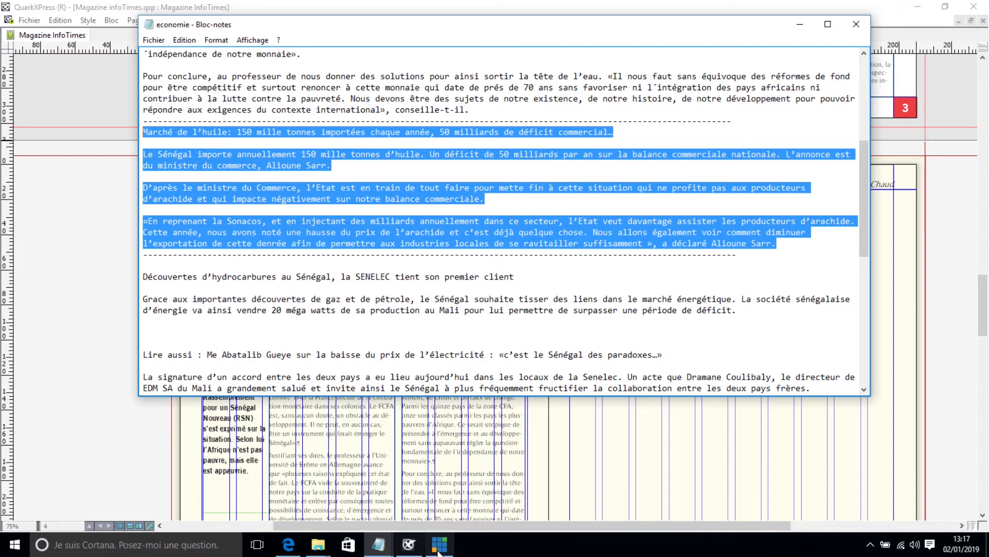
Step: Return from Notepad to the QuarkXPress magazine layout
{"action": "left_click", "coordinate": [411, 551]}
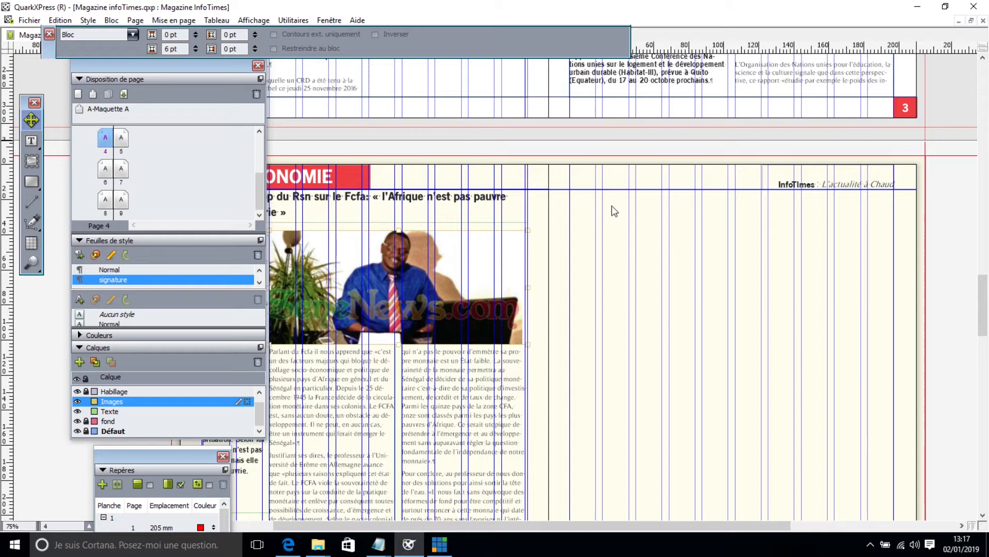
Step: Make Texte the active layer and select the stray small text box on the right page
{"action": "left_click", "coordinate": [31, 145]}
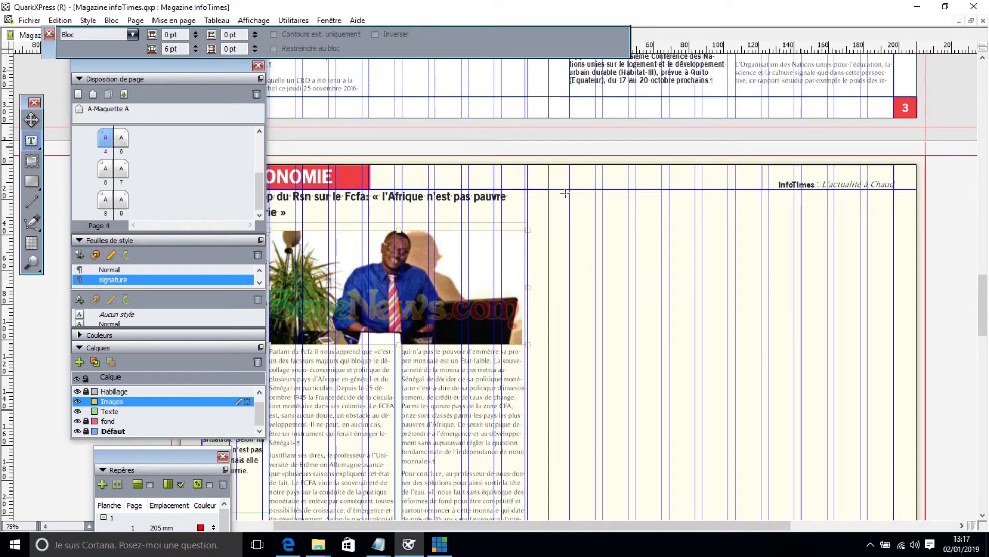
{"action": "left_click_drag", "start_coordinate": [570, 190], "coordinate": [603, 232]}
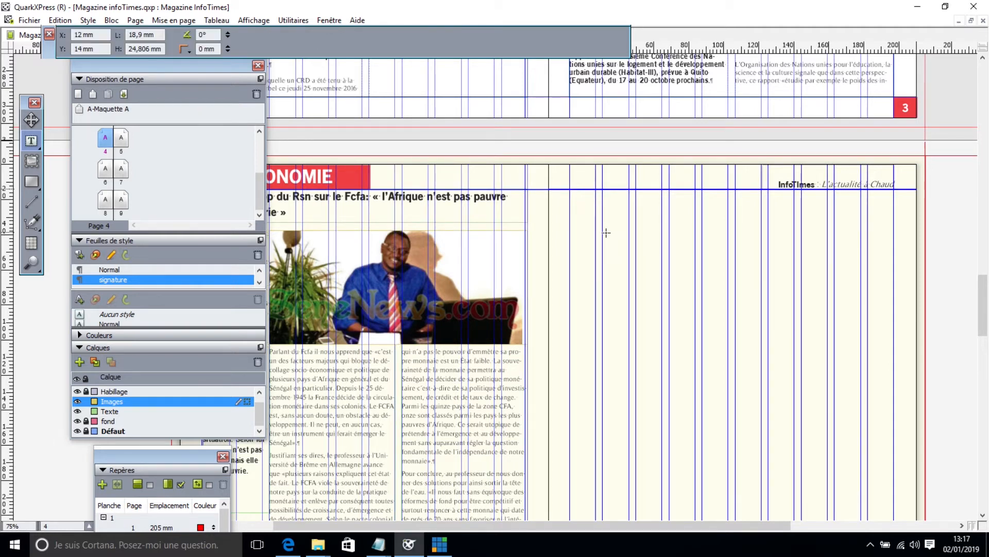
{"action": "left_click", "coordinate": [94, 412]}
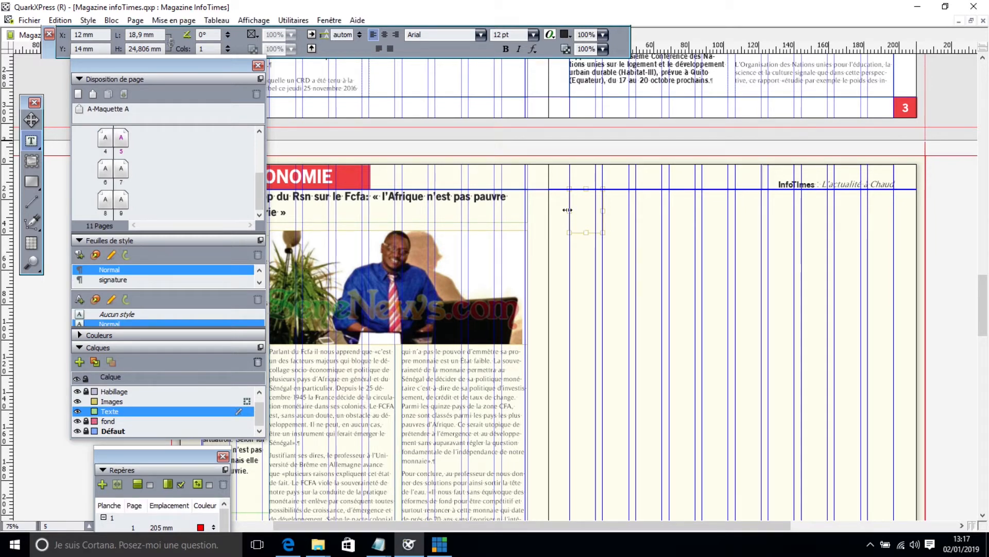
{"action": "left_click", "coordinate": [32, 120]}
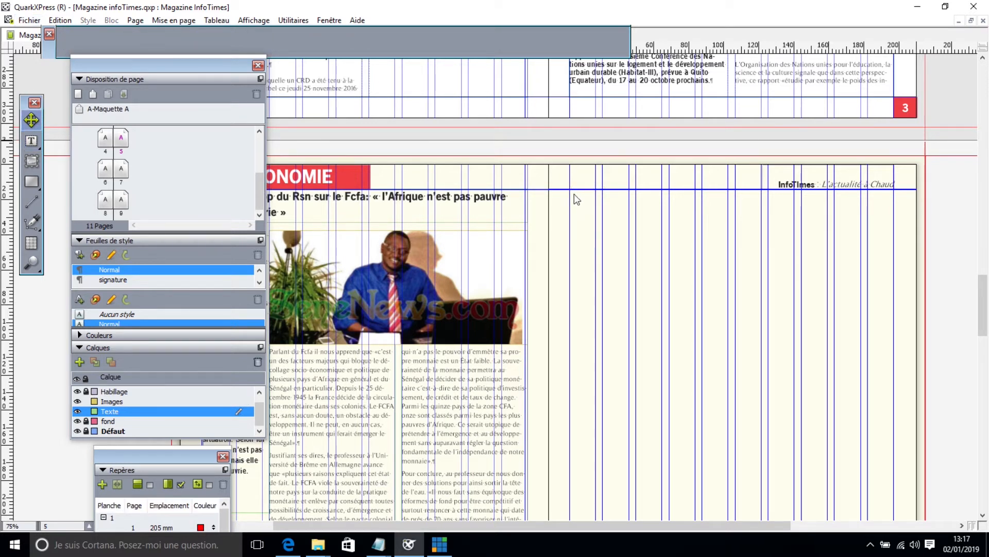
{"action": "left_click_drag", "start_coordinate": [569, 190], "coordinate": [664, 349]}
Step: Draw the narrow left column, the wide headline strip and two body column text boxes
{"action": "left_click", "coordinate": [31, 140]}
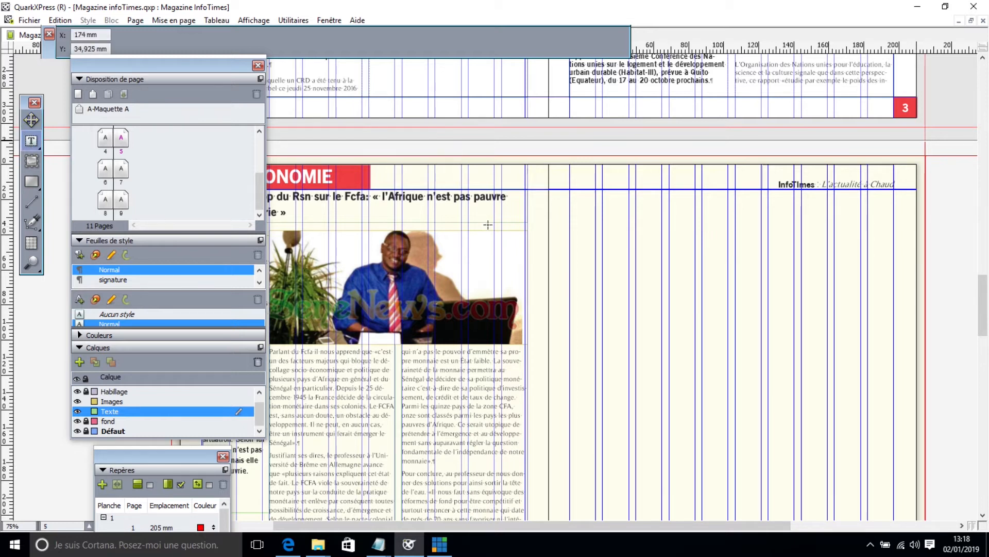
{"action": "left_click_drag", "start_coordinate": [570, 189], "coordinate": [664, 344]}
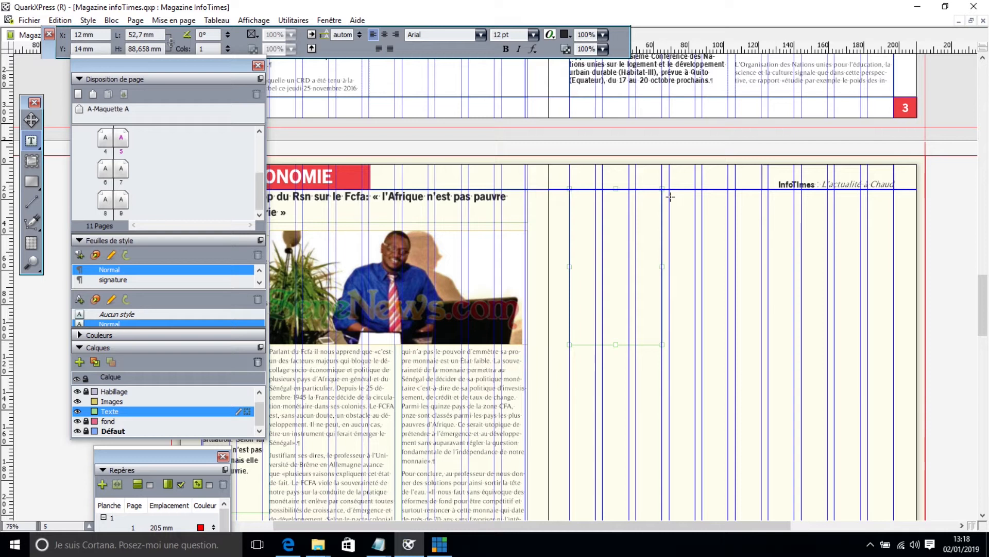
{"action": "left_click_drag", "start_coordinate": [669, 192], "coordinate": [891, 224]}
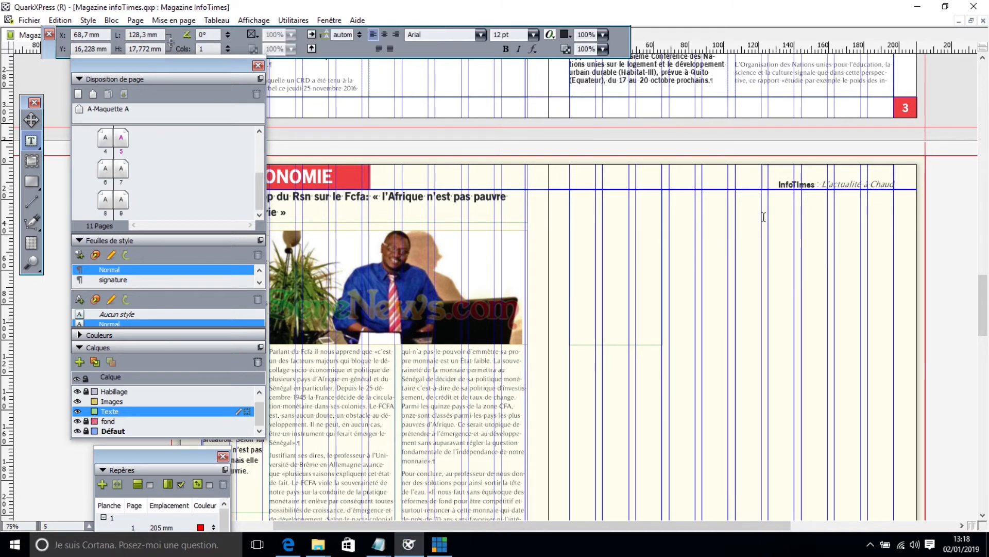
{"action": "left_click_drag", "start_coordinate": [670, 241], "coordinate": [795, 448]}
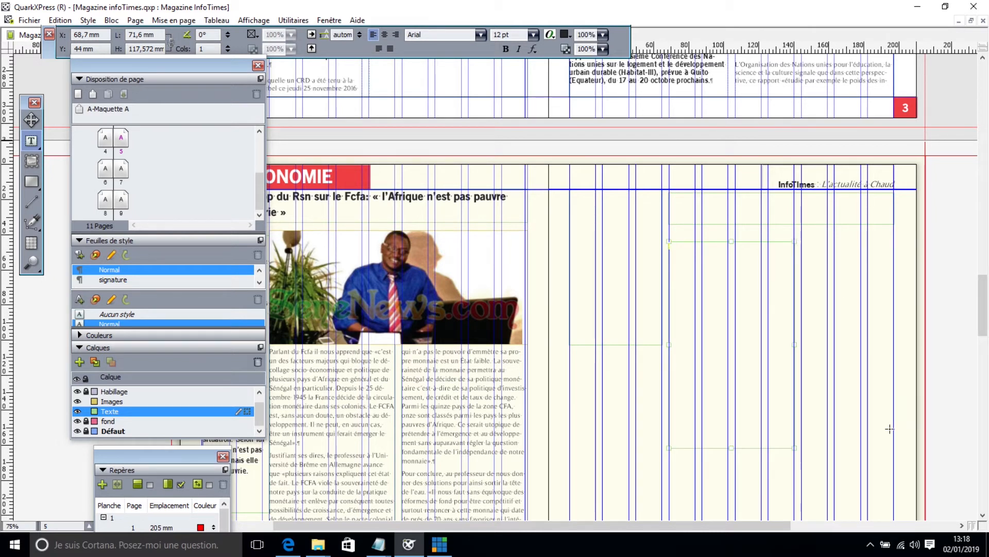
{"action": "left_click_drag", "start_coordinate": [894, 452], "coordinate": [802, 239]}
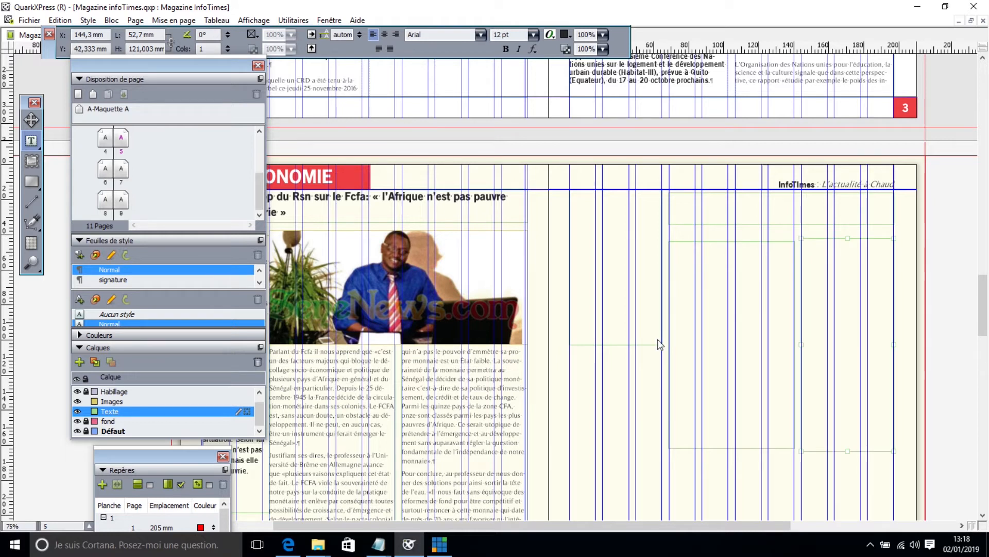
{"action": "left_click", "coordinate": [596, 241]}
Step: Paste the oil-market article into the first body column and link it to the second column
{"action": "left_click", "coordinate": [685, 282]}
{"action": "key", "text": "ctrl+v"}
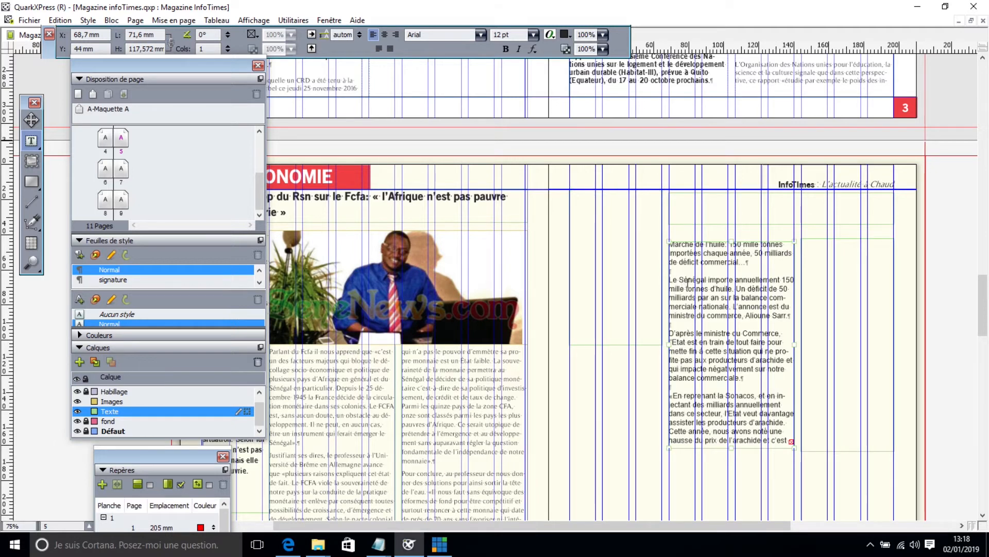
{"action": "left_click_drag", "start_coordinate": [31, 139], "coordinate": [76, 143]}
{"action": "left_click", "coordinate": [718, 379]}
{"action": "left_click", "coordinate": [820, 340]}
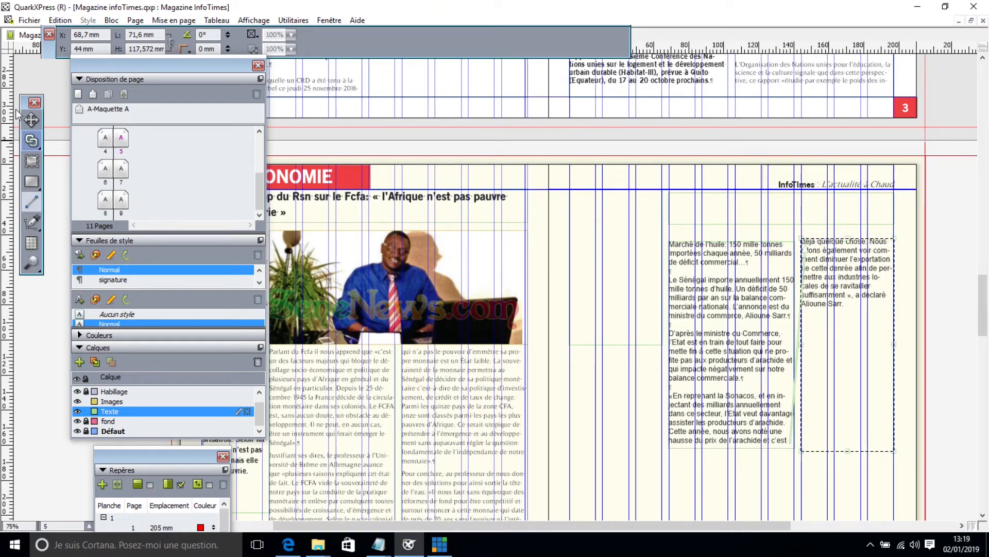
Step: Cut the 'Marché de l'huile' headline from the body and paste it into the top box
{"action": "left_click_drag", "start_coordinate": [31, 143], "coordinate": [53, 141]}
{"action": "left_click_drag", "start_coordinate": [748, 264], "coordinate": [631, 237]}
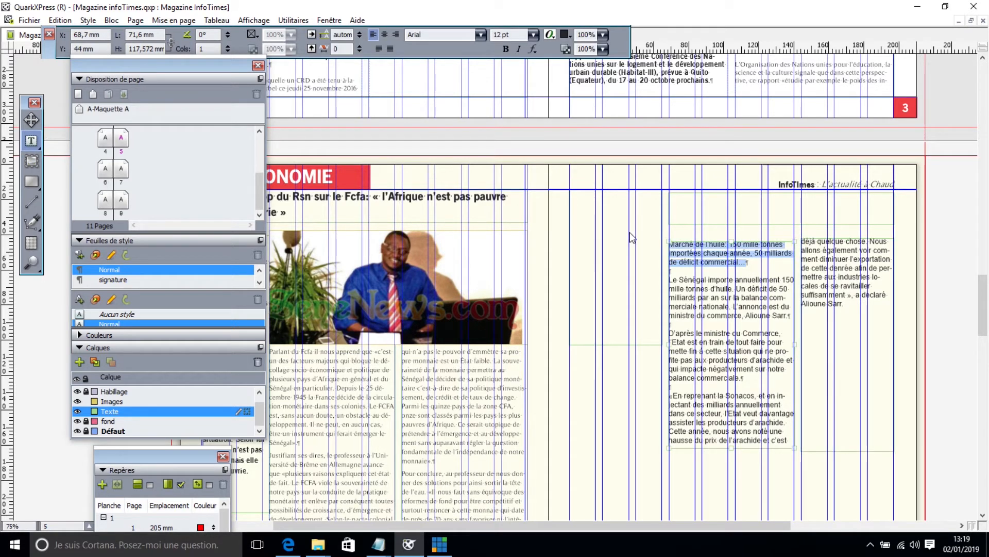
{"action": "key", "text": "ctrl+x"}
{"action": "left_click", "coordinate": [741, 211]}
{"action": "key", "text": "ctrl+v"}
{"action": "key", "text": "ctrl+a"}
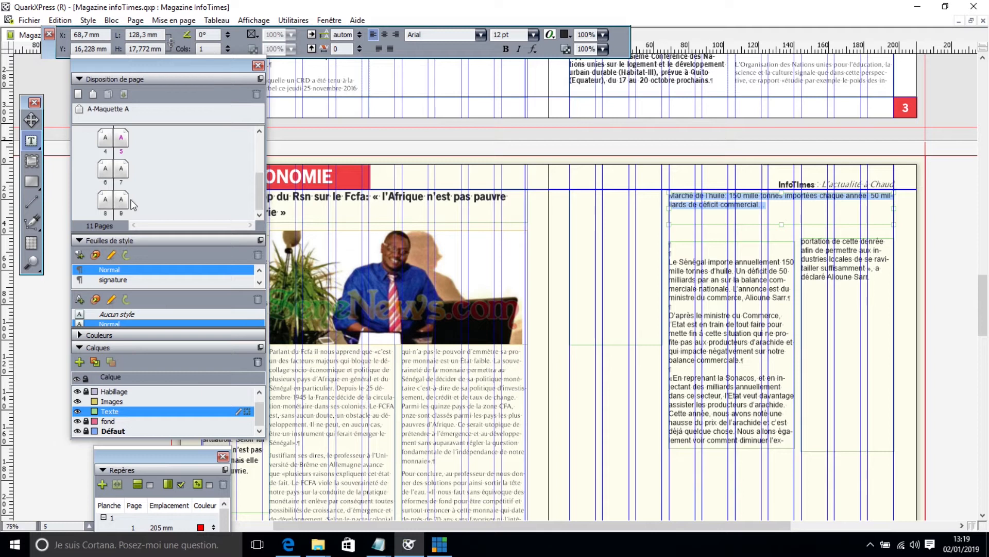
Step: Apply the Grand titre style to the oil-market headline
{"action": "left_click", "coordinate": [259, 270]}
{"action": "left_click", "coordinate": [260, 270]}
{"action": "left_click", "coordinate": [196, 279]}
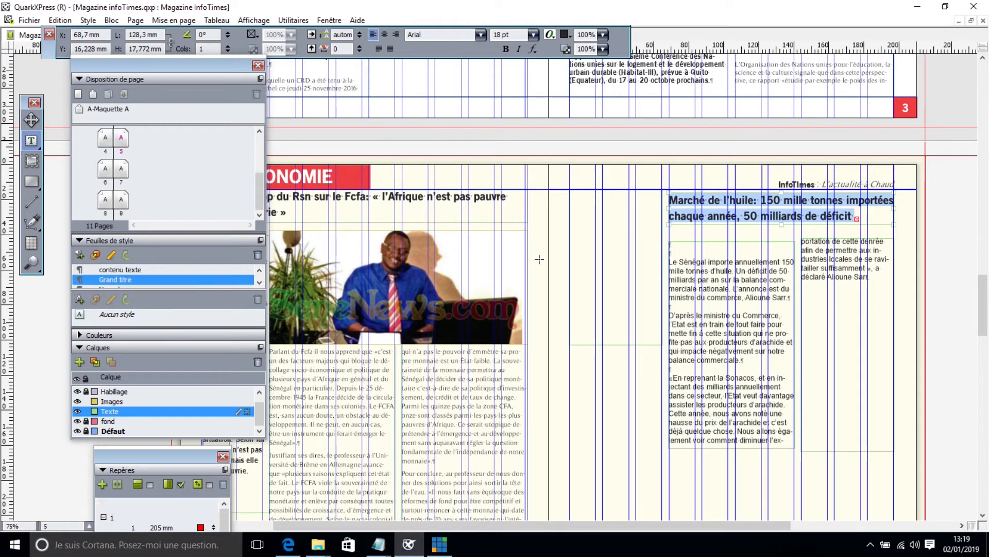
Step: Move the first body paragraph into the left column and give it the Chapeau style
{"action": "left_click", "coordinate": [675, 256]}
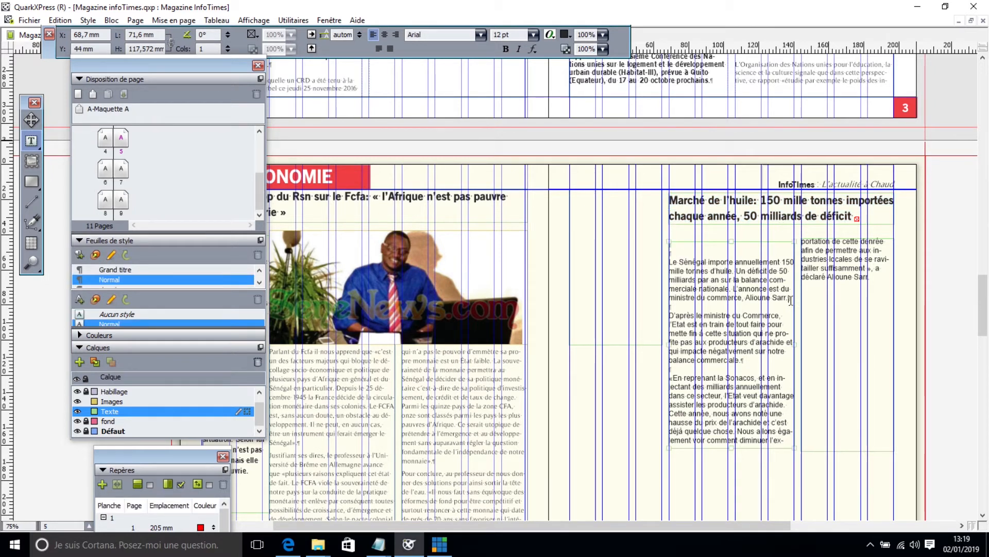
{"action": "left_click_drag", "start_coordinate": [791, 300], "coordinate": [668, 260]}
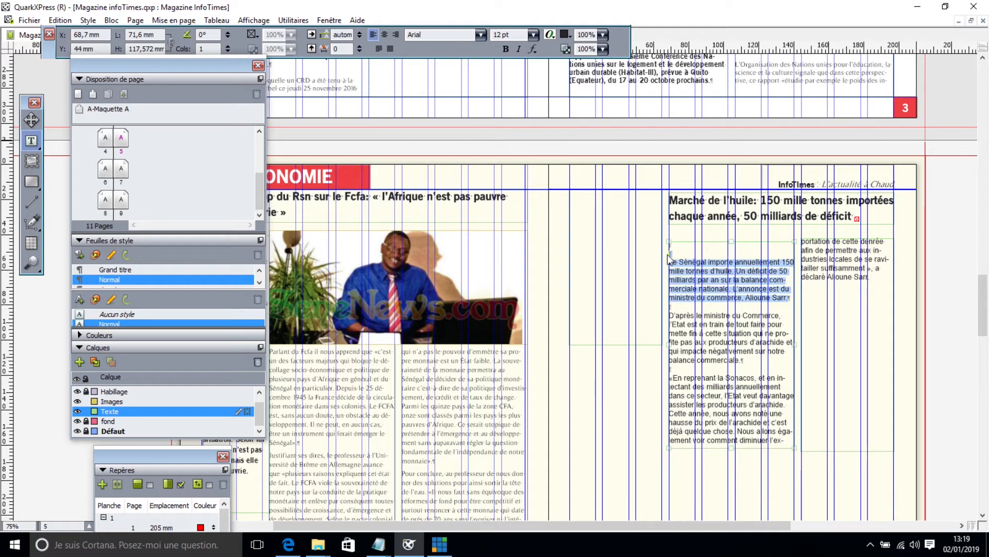
{"action": "key", "text": "Delete"}
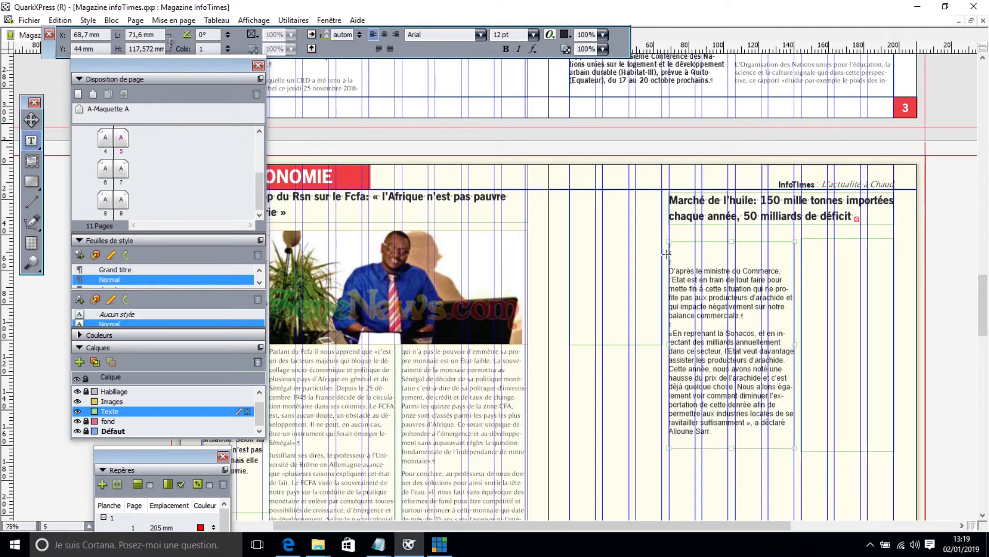
{"action": "left_click", "coordinate": [605, 248]}
{"action": "key", "text": "ctrl+v"}
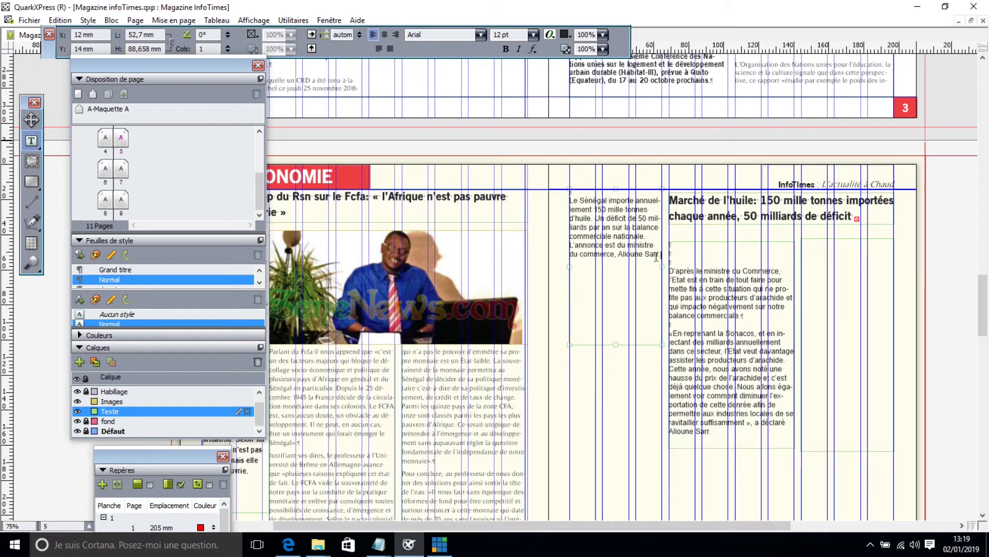
{"action": "left_click_drag", "start_coordinate": [660, 254], "coordinate": [565, 194]}
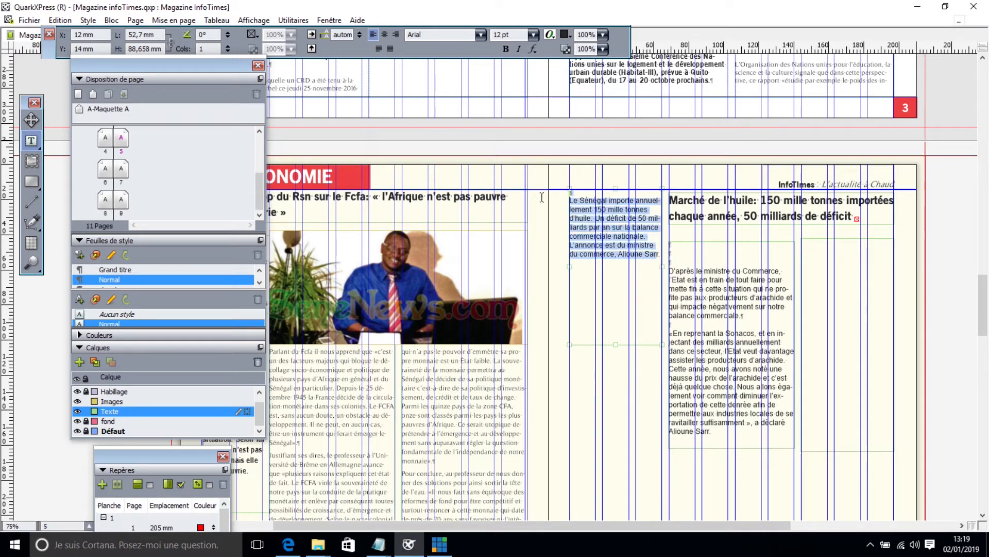
{"action": "left_click", "coordinate": [260, 270]}
{"action": "left_click", "coordinate": [260, 270]}
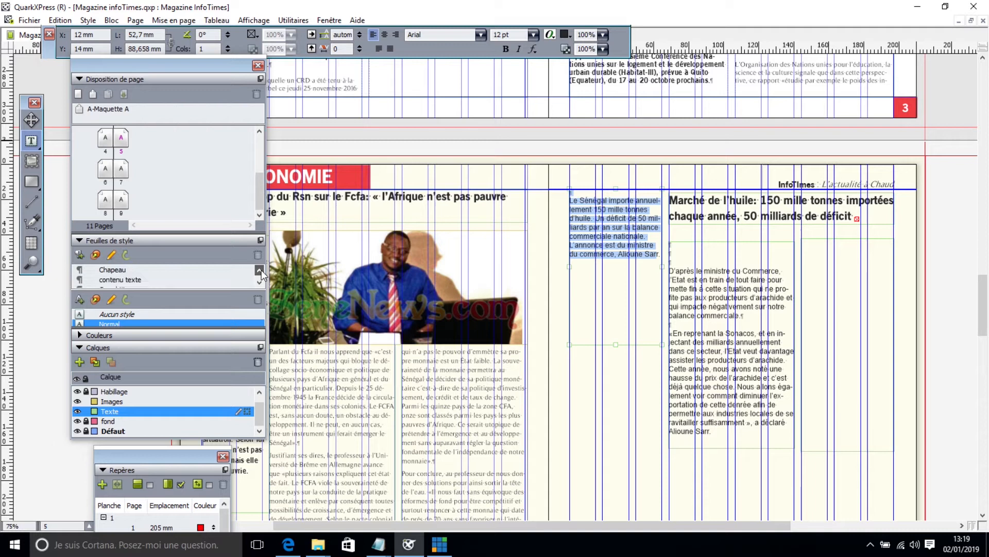
{"action": "left_click", "coordinate": [110, 271]}
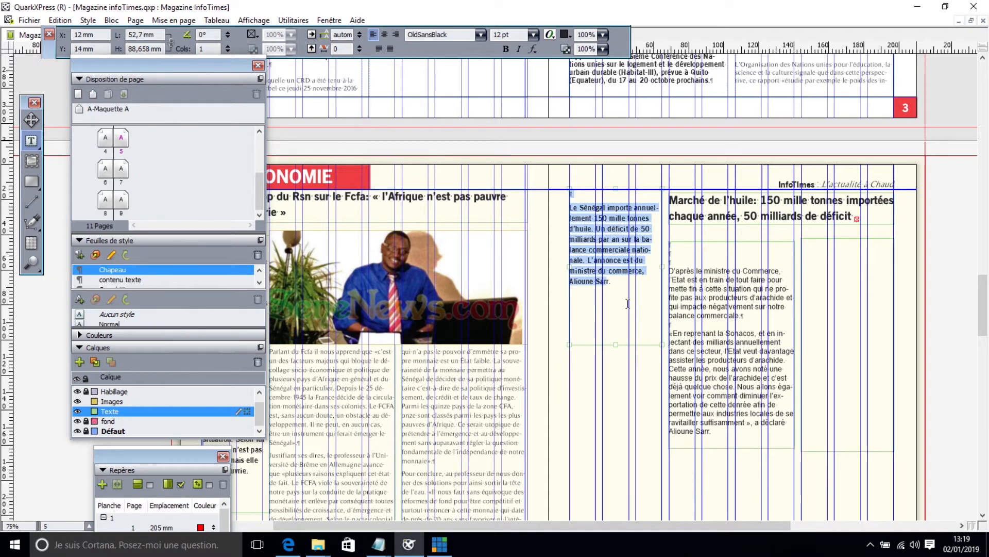
Step: Remove the blank line above the lead, drop it below the headline, and widen the headline across the columns
{"action": "left_click", "coordinate": [578, 197]}
{"action": "key", "text": "Delete"}
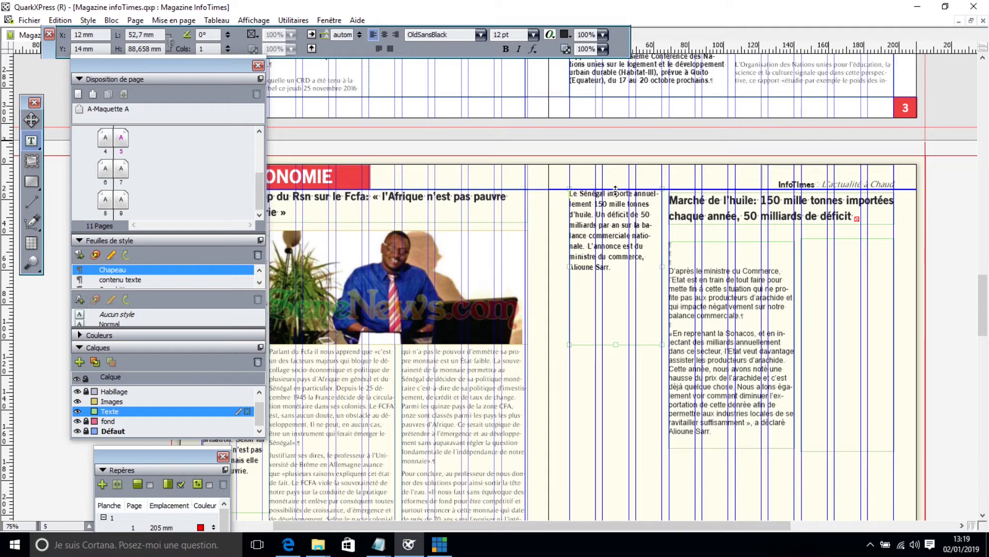
{"action": "left_click_drag", "start_coordinate": [616, 205], "coordinate": [616, 240]}
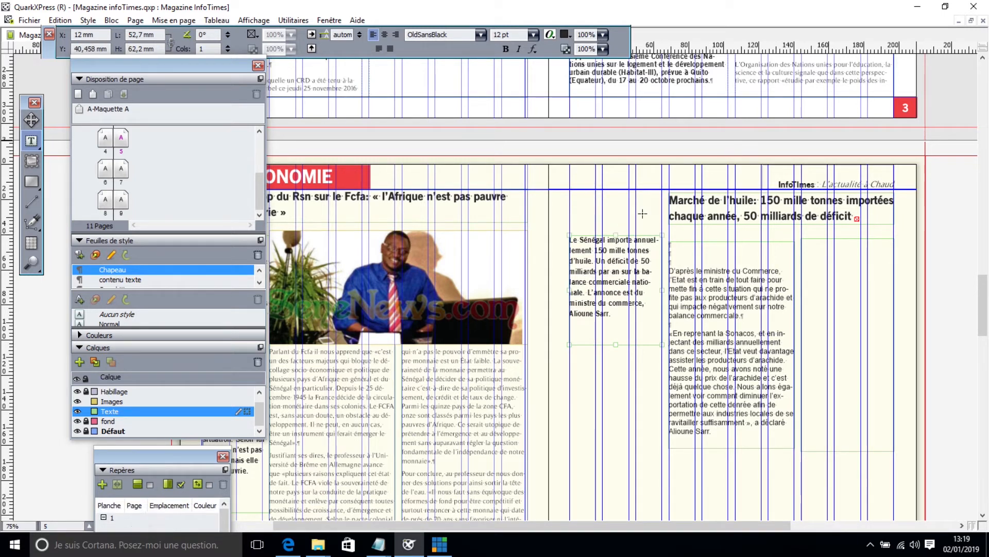
{"action": "left_click", "coordinate": [692, 217]}
{"action": "left_click_drag", "start_coordinate": [669, 209], "coordinate": [568, 209]}
Step: Delete the empty lines at the top of and between the right-column body paragraphs
{"action": "left_click", "coordinate": [752, 326]}
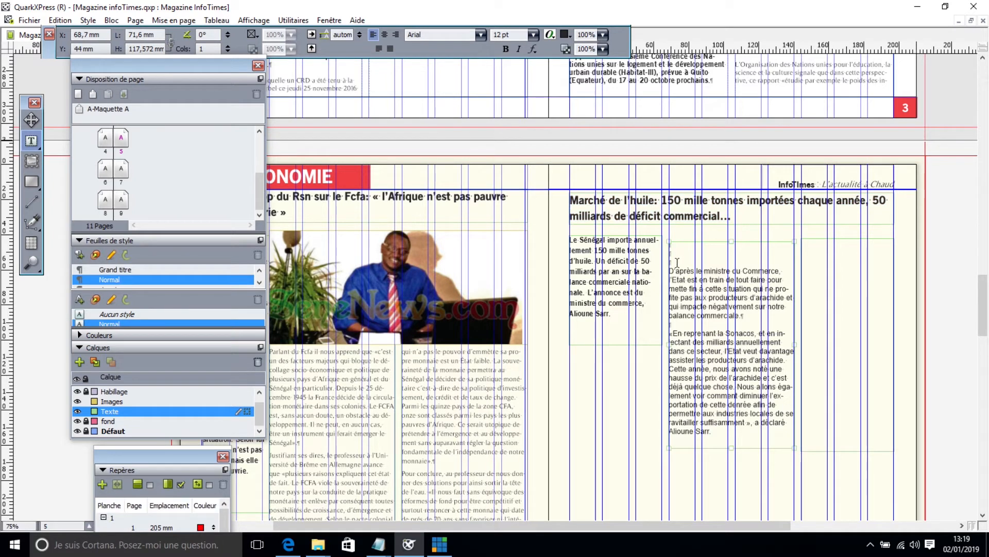
{"action": "key", "text": "BackSpace"}
{"action": "key", "text": "BackSpace"}
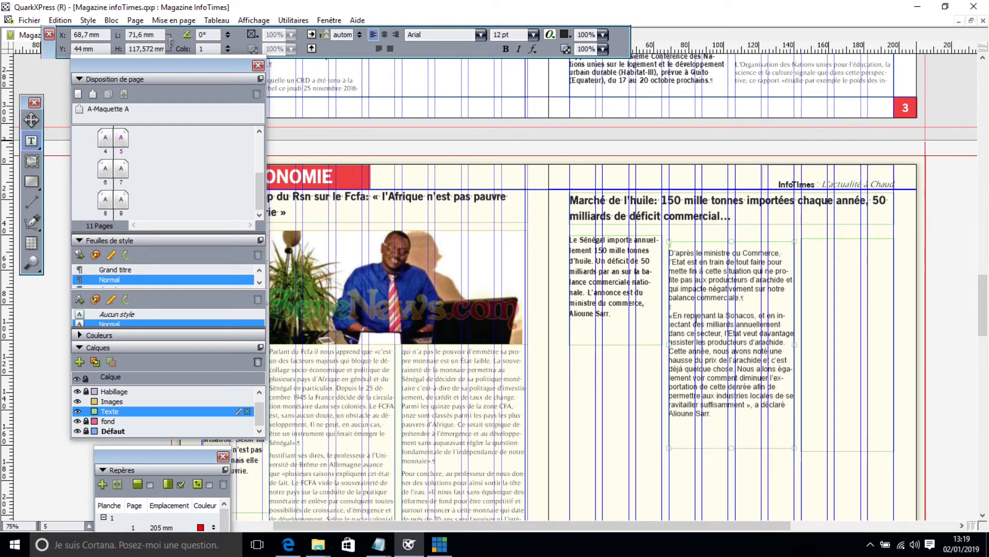
{"action": "key", "text": "BackSpace"}
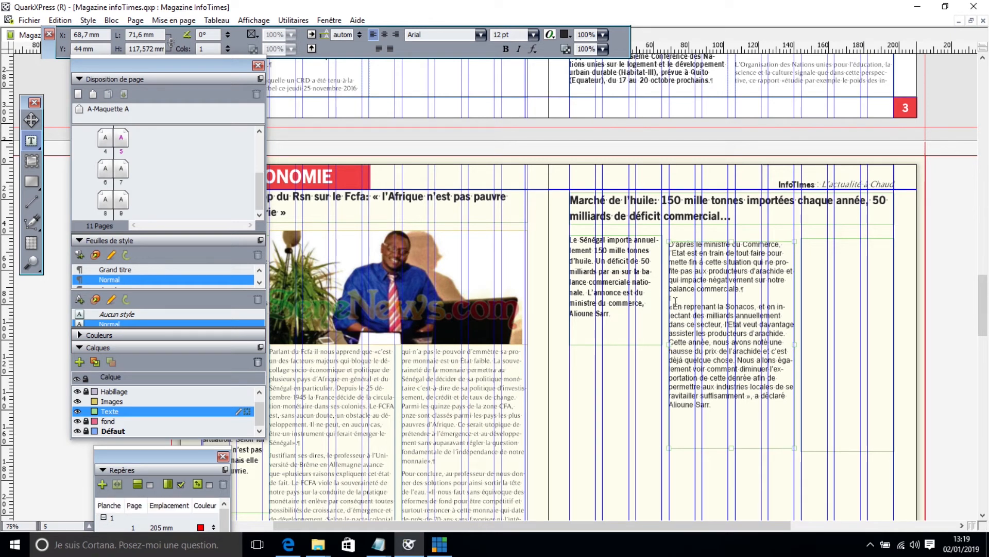
{"action": "key", "text": "BackSpace"}
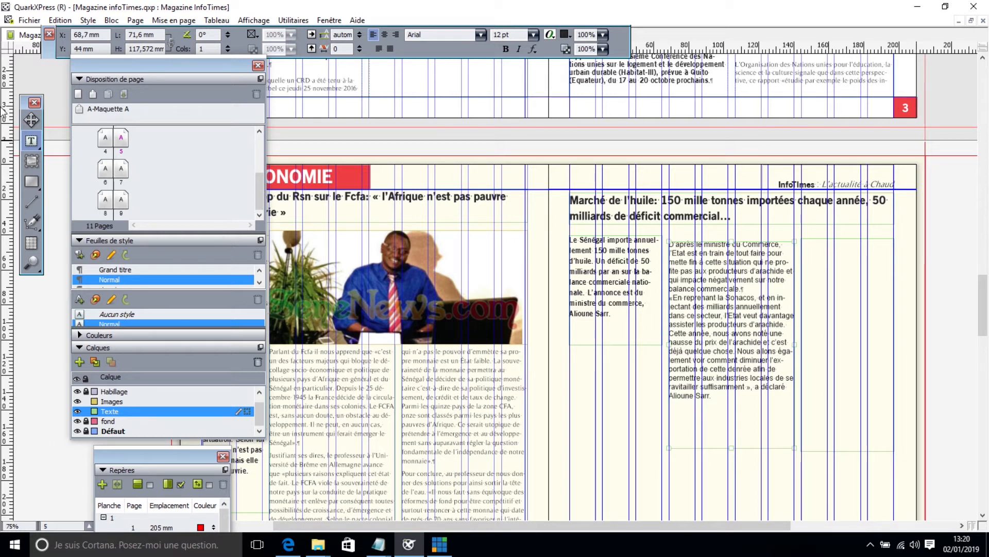
Step: On the Images layer, draw a picture box above the article's body text
{"action": "left_click", "coordinate": [31, 161]}
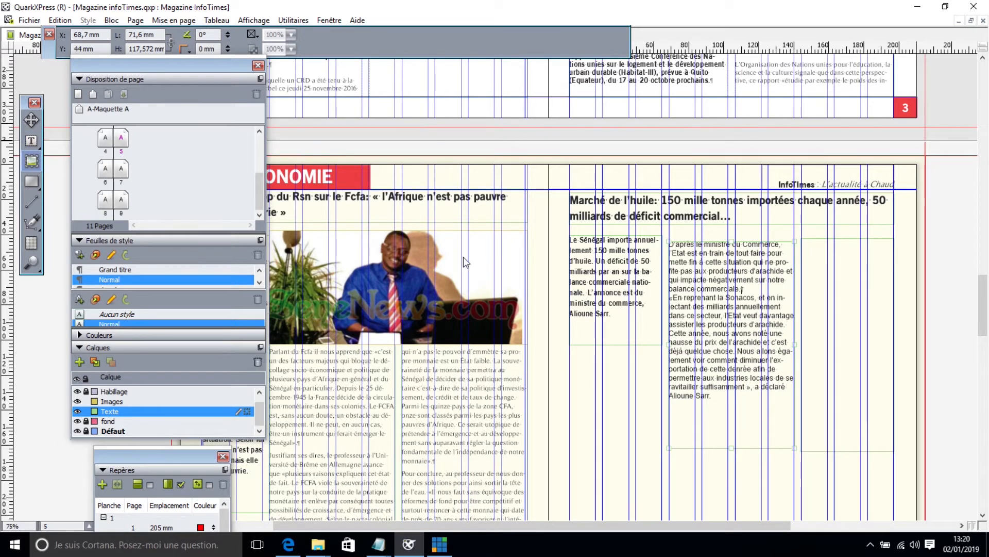
{"action": "left_click", "coordinate": [112, 402]}
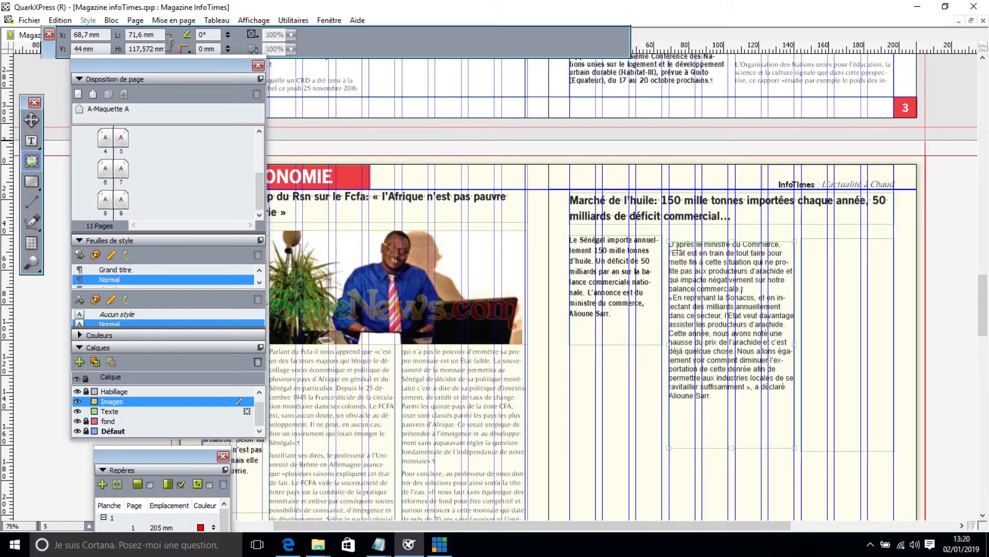
{"action": "left_click", "coordinate": [676, 248]}
{"action": "left_click_drag", "start_coordinate": [677, 249], "coordinate": [793, 341]}
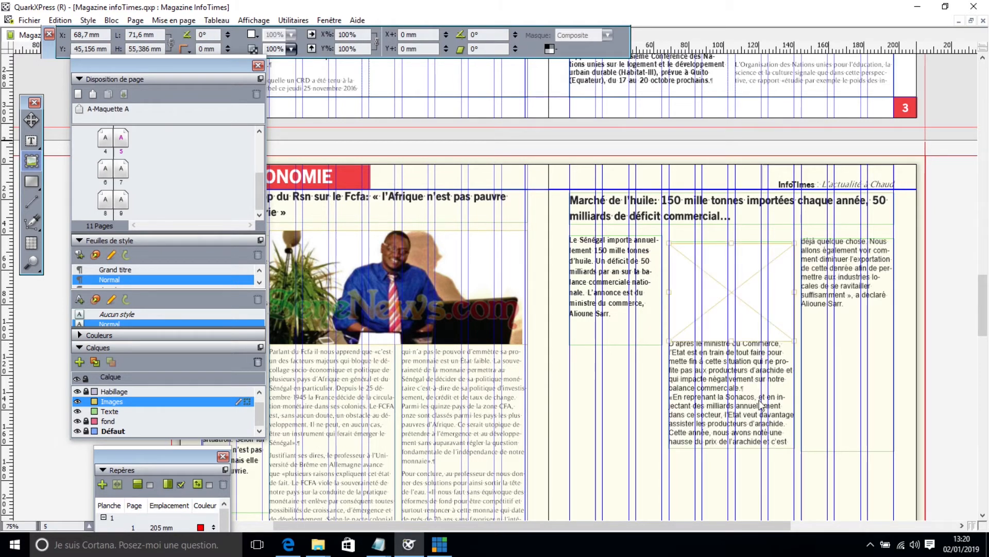
Step: Import the minister's portrait, scale it to 163,9% and shift it left to frame the face
{"action": "key", "text": "ctrl+e"}
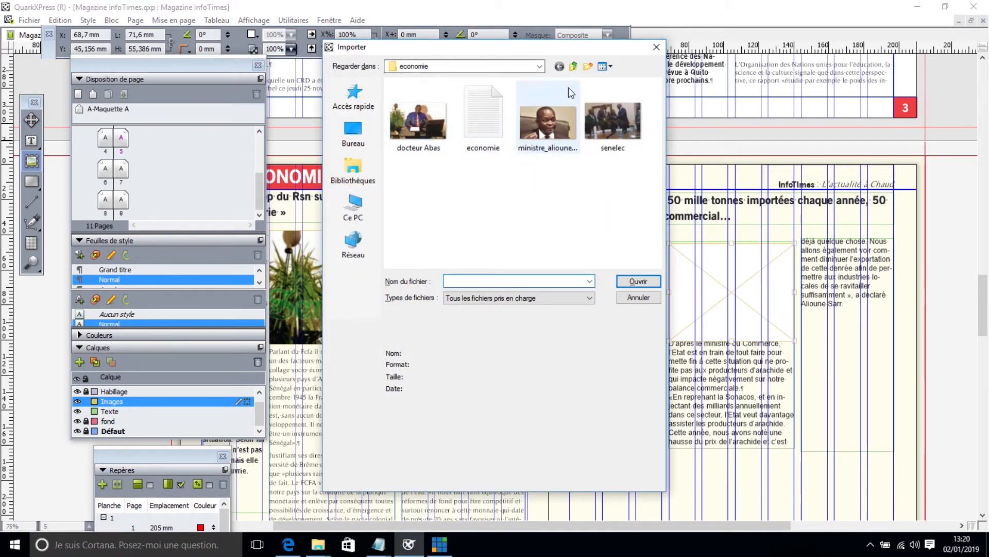
{"action": "left_click", "coordinate": [552, 110]}
{"action": "left_click", "coordinate": [634, 281]}
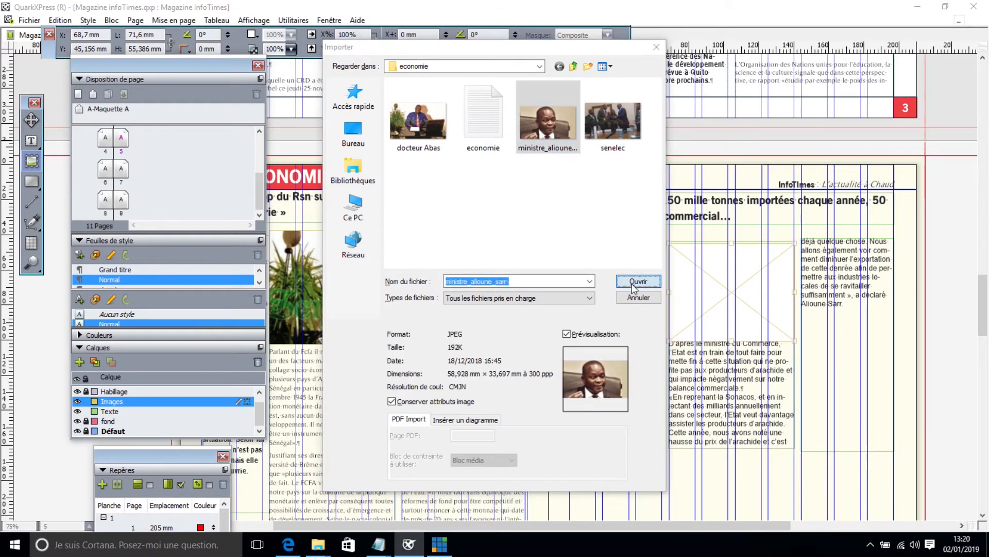
{"action": "left_click_drag", "start_coordinate": [768, 300], "coordinate": [839, 341]}
{"action": "left_click_drag", "start_coordinate": [775, 315], "coordinate": [755, 316]}
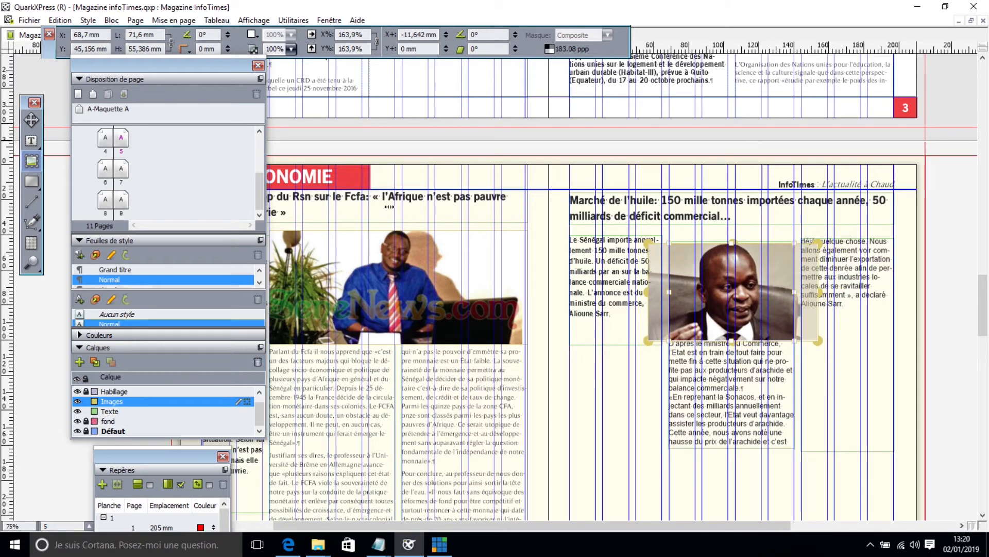
{"action": "left_click", "coordinate": [31, 118]}
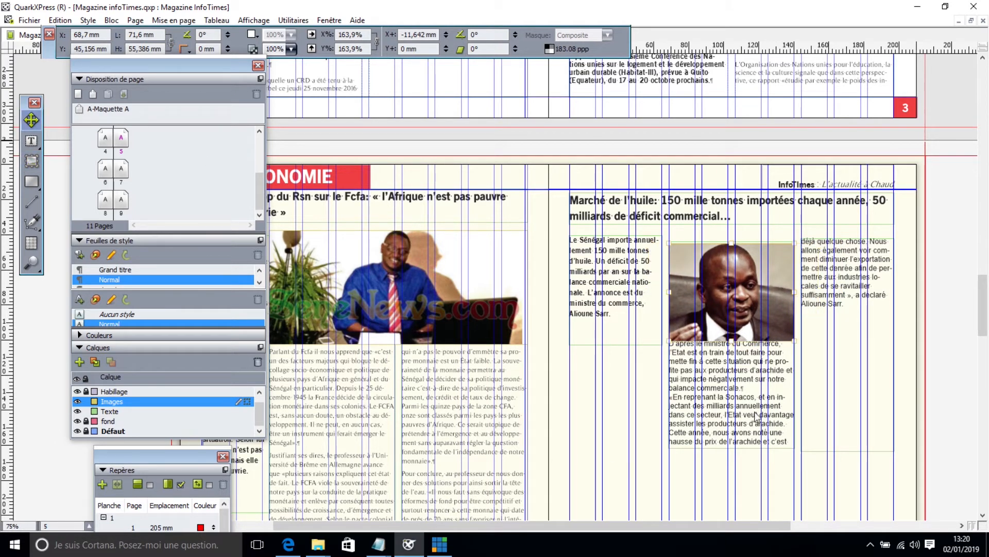
Step: Increase the photo's runaround offset so the column text keeps further away
{"action": "left_click", "coordinate": [360, 19]}
{"action": "left_click", "coordinate": [196, 46]}
{"action": "left_click", "coordinate": [196, 46]}
{"action": "left_click", "coordinate": [196, 46]}
{"action": "left_click", "coordinate": [197, 46]}
{"action": "left_click", "coordinate": [196, 46]}
{"action": "left_click", "coordinate": [196, 46]}
{"action": "left_click", "coordinate": [196, 46]}
{"action": "left_click", "coordinate": [197, 46]}
{"action": "left_click", "coordinate": [196, 45]}
{"action": "left_click", "coordinate": [197, 46]}
{"action": "left_click", "coordinate": [197, 46]}
{"action": "left_click", "coordinate": [196, 46]}
{"action": "left_click", "coordinate": [196, 46]}
{"action": "left_click", "coordinate": [196, 46]}
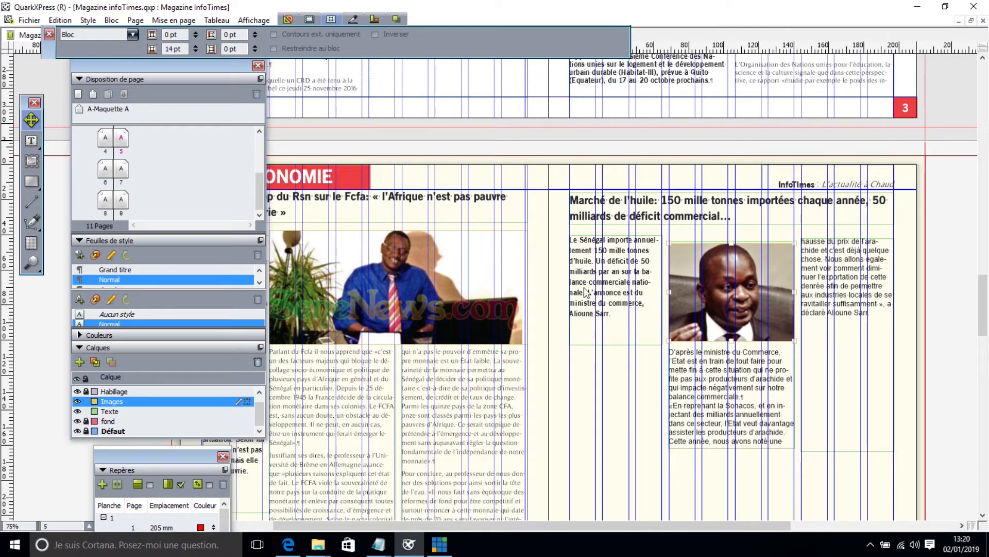
Step: Realign the lead paragraph box to the column's top-left corner
{"action": "left_click_drag", "start_coordinate": [604, 290], "coordinate": [604, 292]}
{"action": "left_click_drag", "start_coordinate": [604, 297], "coordinate": [608, 284]}
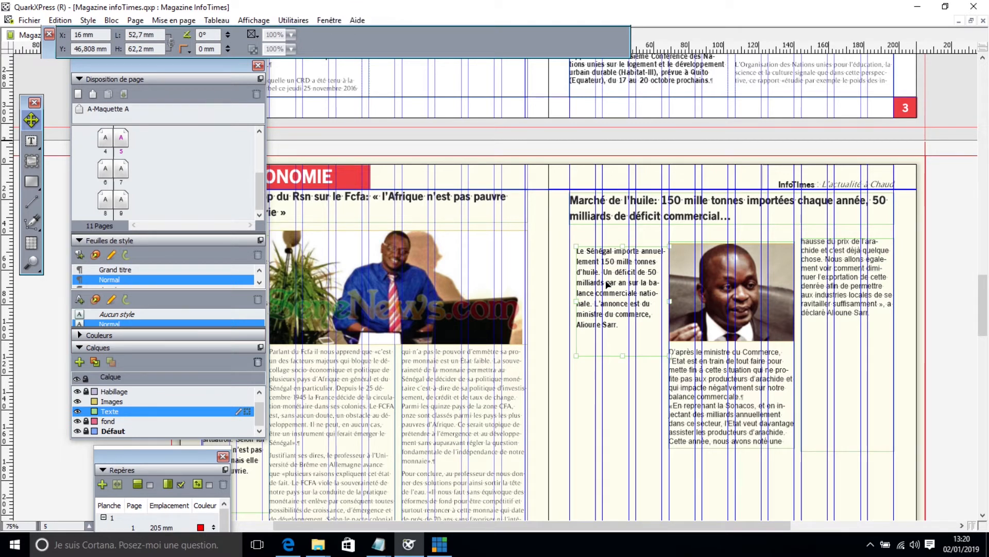
{"action": "key", "text": "Left"}
{"action": "key", "text": "Left"}
{"action": "key", "text": "Left"}
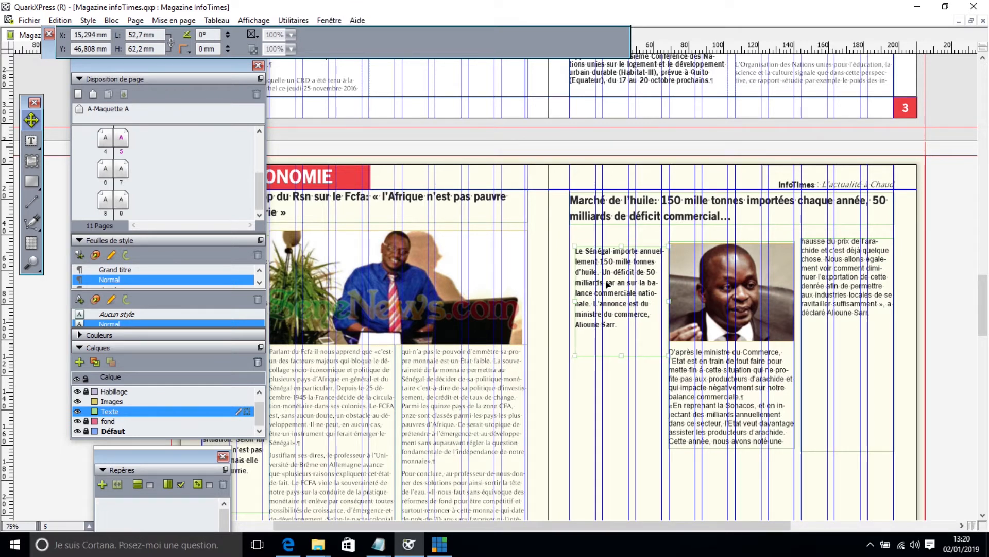
{"action": "double_click", "coordinate": [606, 285]}
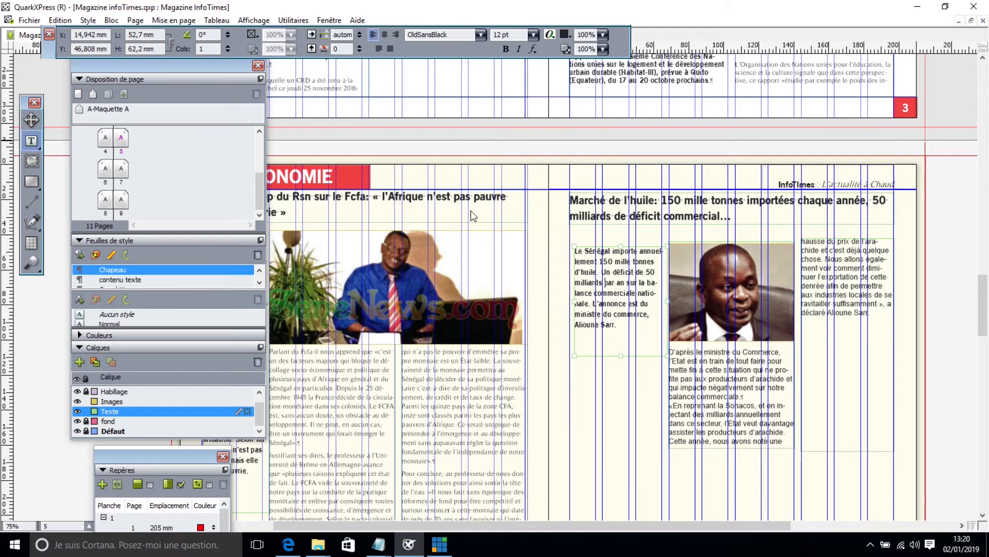
{"action": "left_click", "coordinate": [31, 120]}
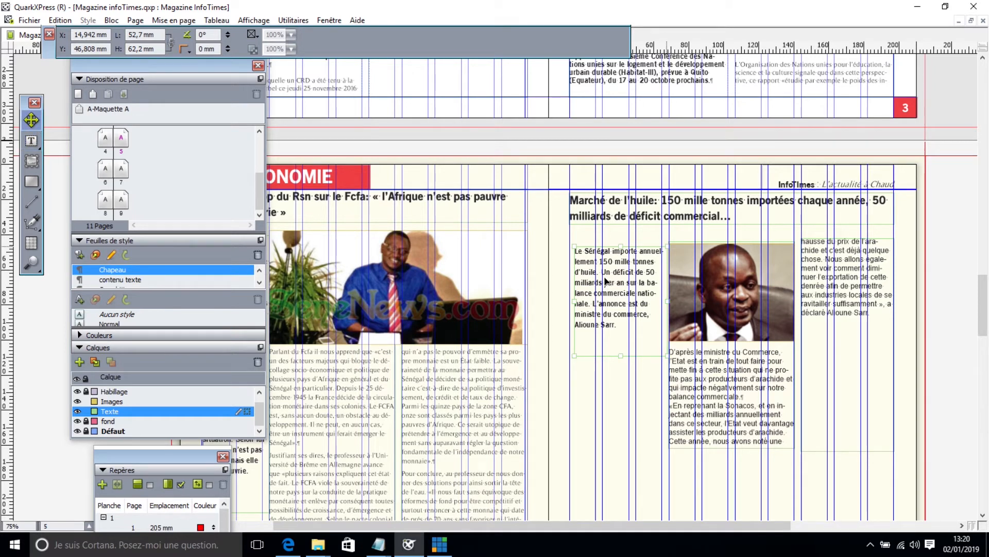
{"action": "left_click_drag", "start_coordinate": [606, 281], "coordinate": [600, 277]}
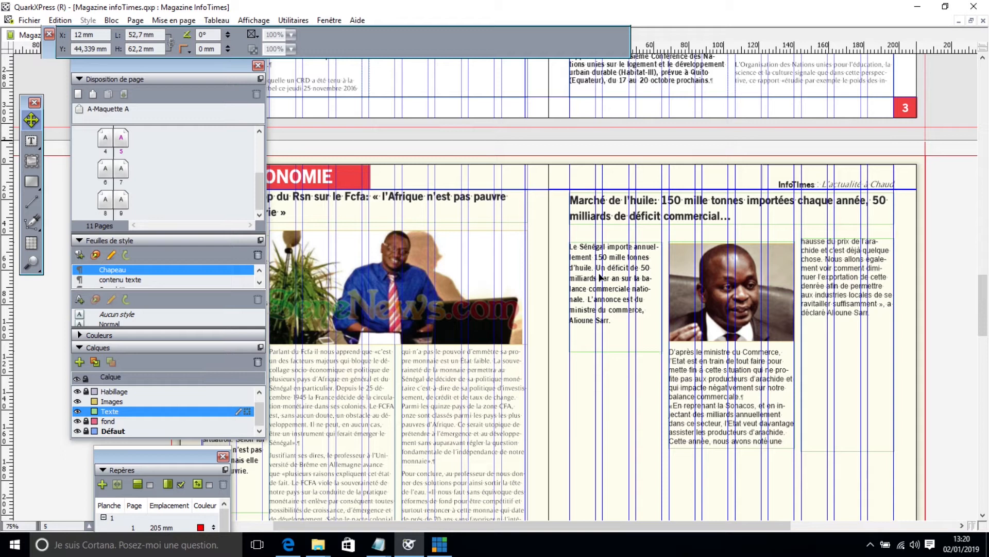
Step: Lower the right-column text box to Y 47.978 mm and resize it to 52.7 × 110.023 mm
{"action": "left_click", "coordinate": [836, 258]}
{"action": "key", "text": "Down"}
{"action": "key", "text": "Down"}
{"action": "key", "text": "Down"}
{"action": "key", "text": "Down"}
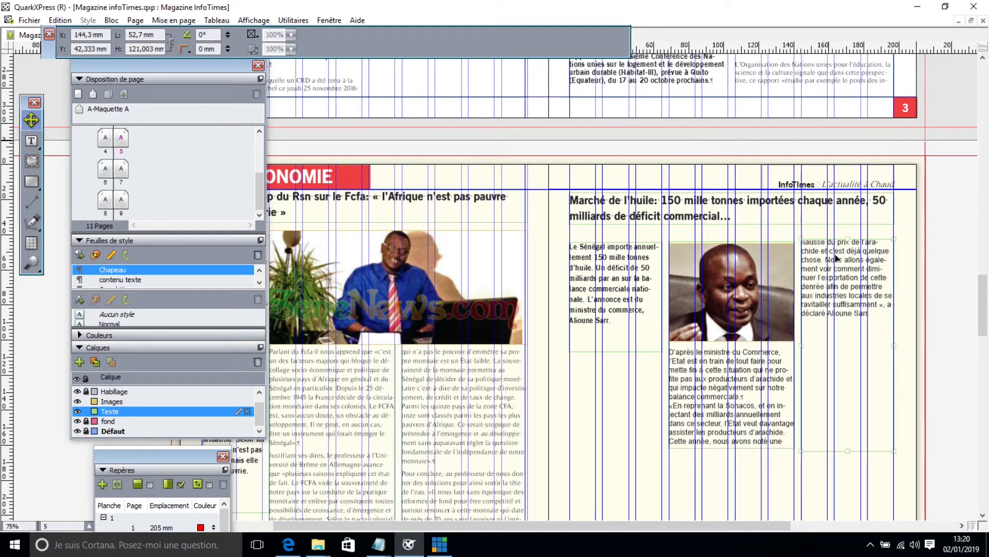
{"action": "key", "text": "Down"}
{"action": "key", "text": "Down"}
{"action": "key", "text": "Down"}
{"action": "key", "text": "Down"}
{"action": "key", "text": "Down"}
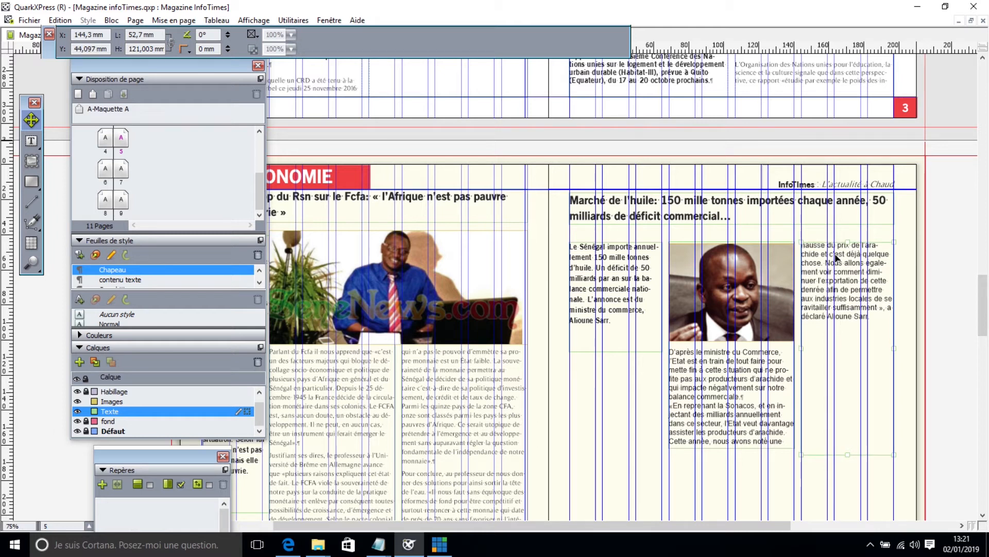
{"action": "key", "text": "Down"}
{"action": "key", "text": "Down"}
{"action": "key", "text": "Down"}
{"action": "key", "text": "Down"}
{"action": "key", "text": "Down"}
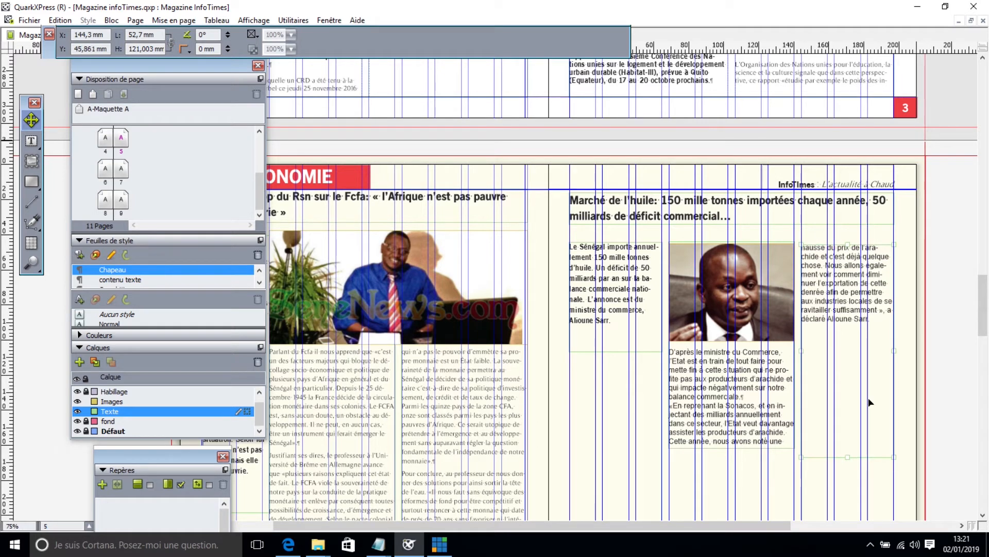
{"action": "key", "text": "Down"}
{"action": "key", "text": "Down"}
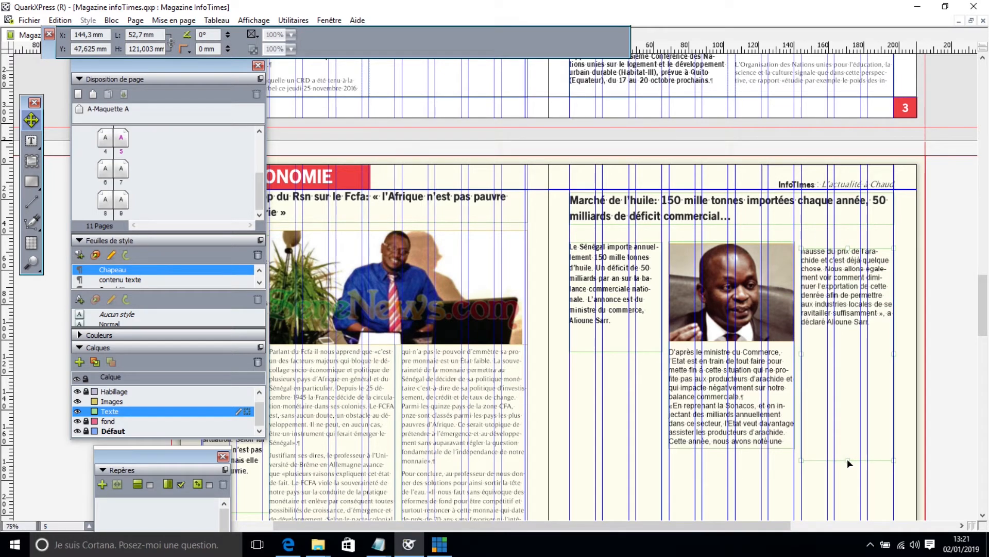
{"action": "left_click_drag", "start_coordinate": [842, 446], "coordinate": [842, 442]}
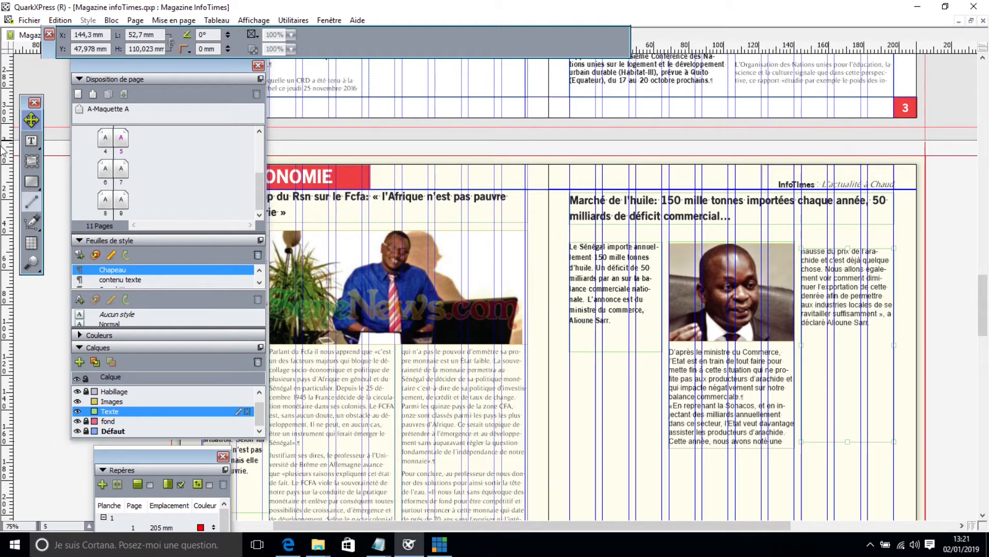
{"action": "left_click", "coordinate": [27, 146]}
Step: Add the author's name and 'Journaliste' at the story's end and apply the signature style
{"action": "left_click", "coordinate": [873, 326]}
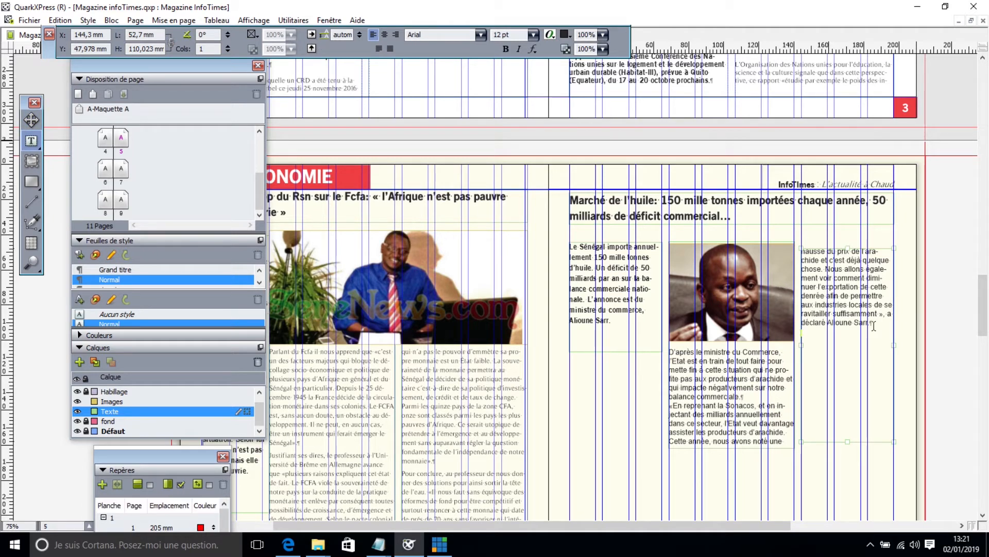
{"action": "key", "text": "Return"}
{"action": "type", "text": "Inrah"}
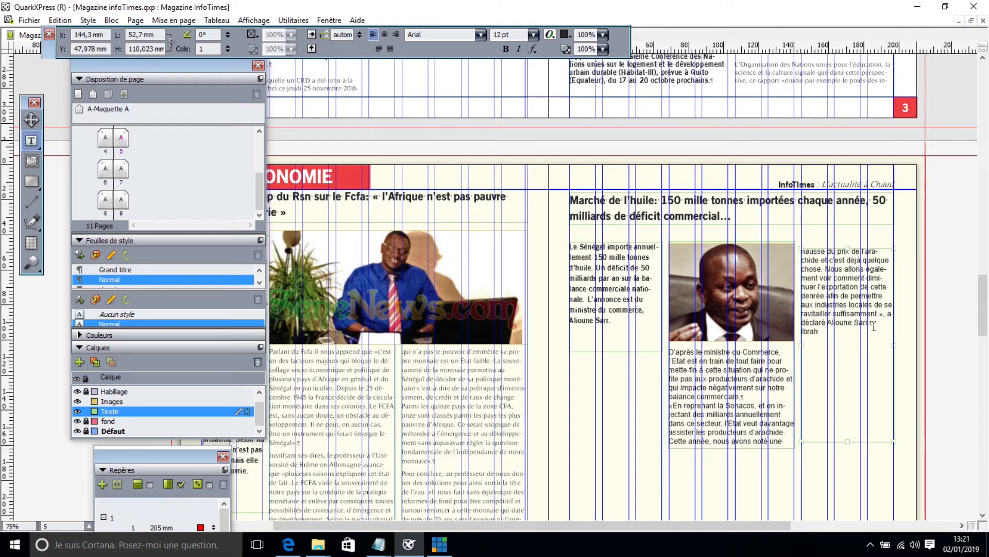
{"action": "type", "text": "ima"}
{"action": "type", "text": " Mbathie"}
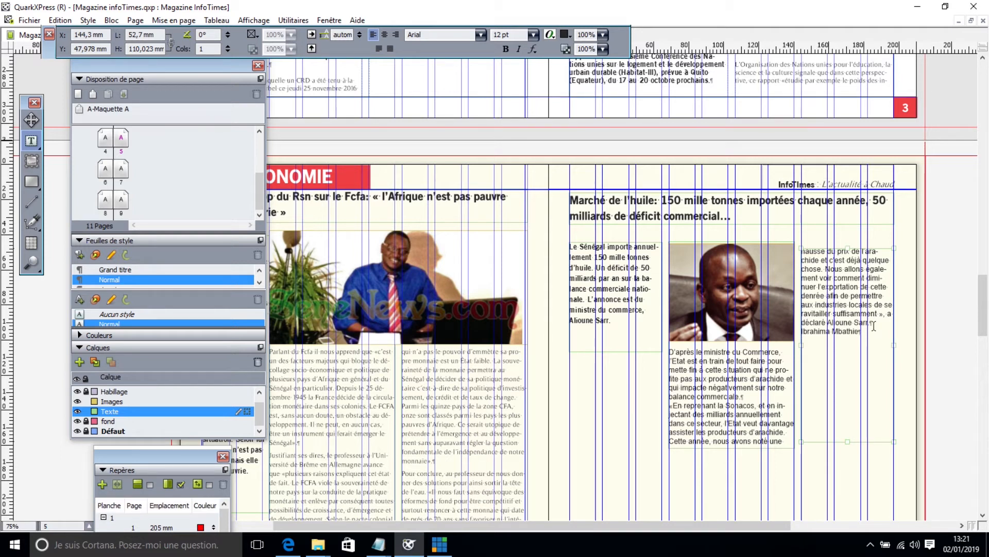
{"action": "key", "text": "Return"}
{"action": "type", "text": "Journaliste"}
{"action": "left_click_drag", "start_coordinate": [837, 340], "coordinate": [797, 333]}
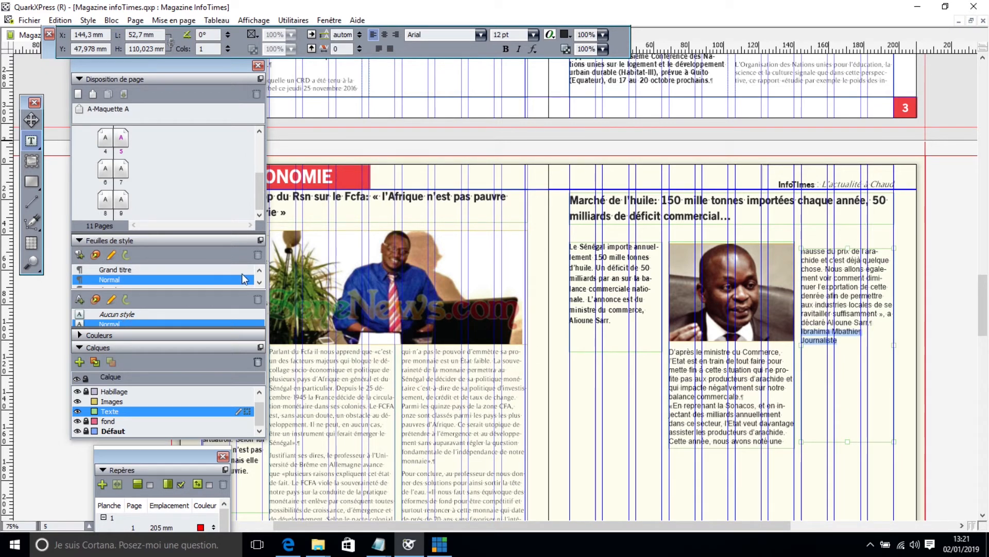
{"action": "scroll", "coordinate": [111, 279], "scroll_direction": "down", "scroll_amount": 1}
{"action": "left_click", "coordinate": [111, 281]}
Step: Give the signature lines the signature style and the closing body text contenu texte
{"action": "left_click", "coordinate": [111, 281]}
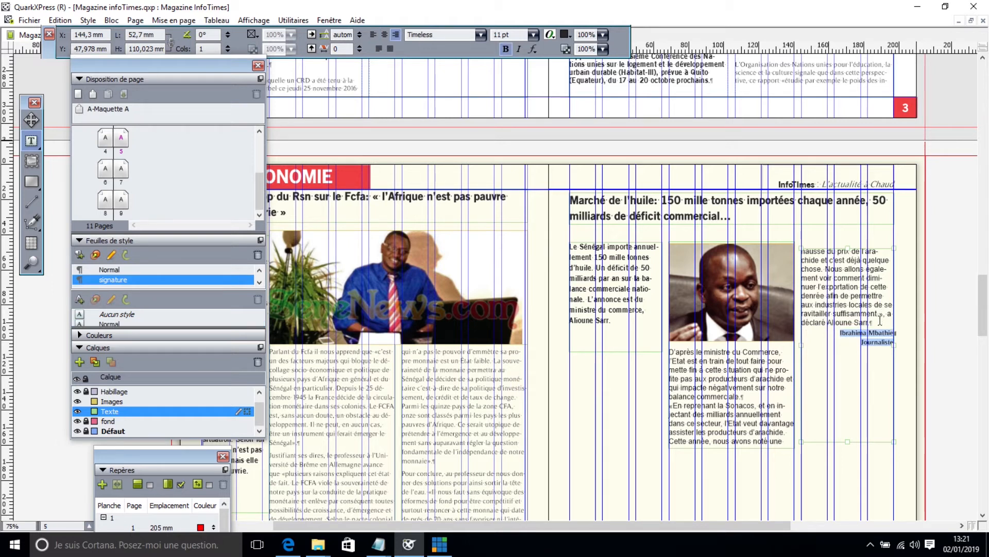
{"action": "mouse_move", "coordinate": [872, 323]}
{"action": "left_mouse_down"}
{"action": "mouse_move", "coordinate": [800, 251]}
{"action": "mouse_move", "coordinate": [740, 370]}
{"action": "mouse_move", "coordinate": [709, 372]}
{"action": "mouse_move", "coordinate": [668, 354]}
{"action": "left_mouse_up"}
{"action": "left_click", "coordinate": [259, 271]}
{"action": "left_click", "coordinate": [259, 271]}
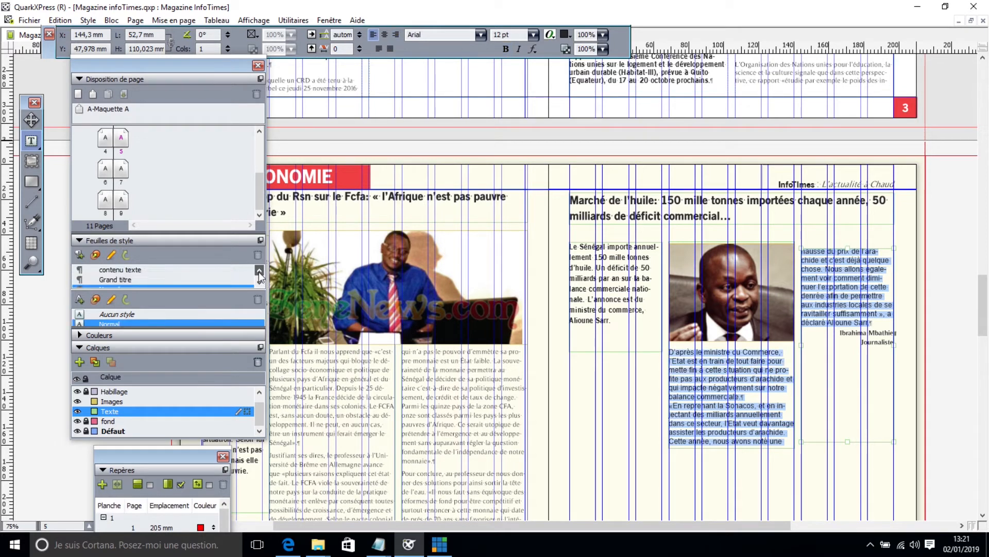
{"action": "left_click", "coordinate": [144, 269]}
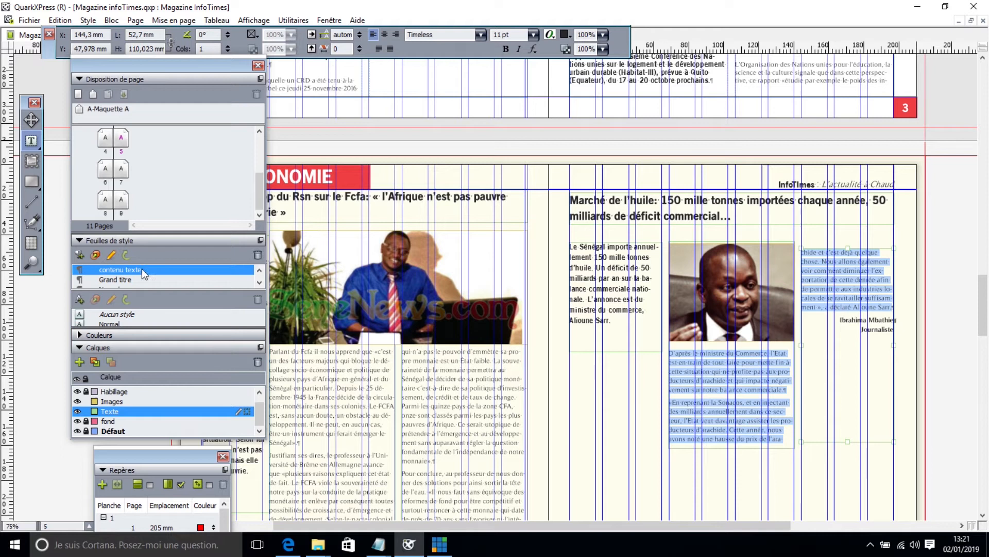
{"action": "left_click", "coordinate": [794, 400]}
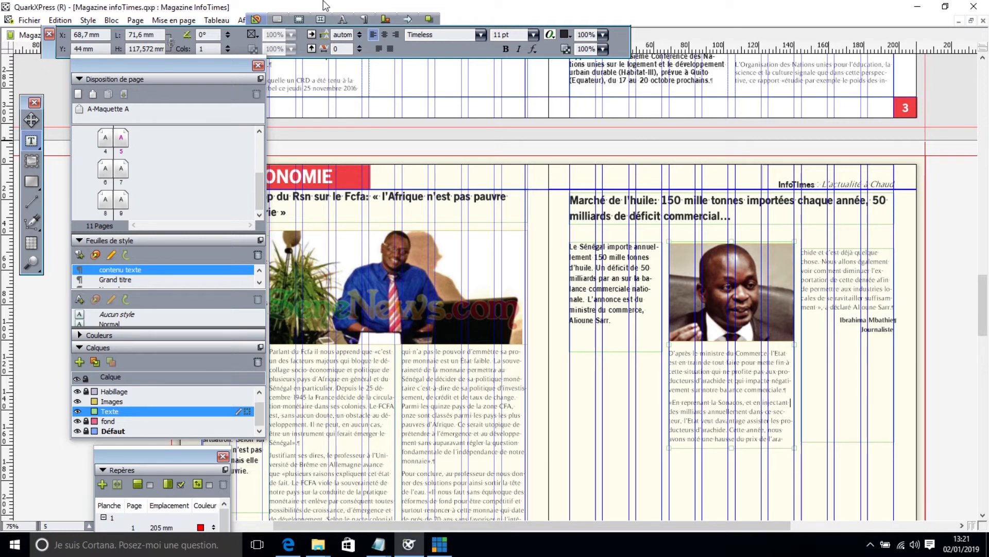
Step: Hide guides with F7 and deselect everything to preview the page
{"action": "key", "text": "F7"}
{"action": "left_click", "coordinate": [31, 120]}
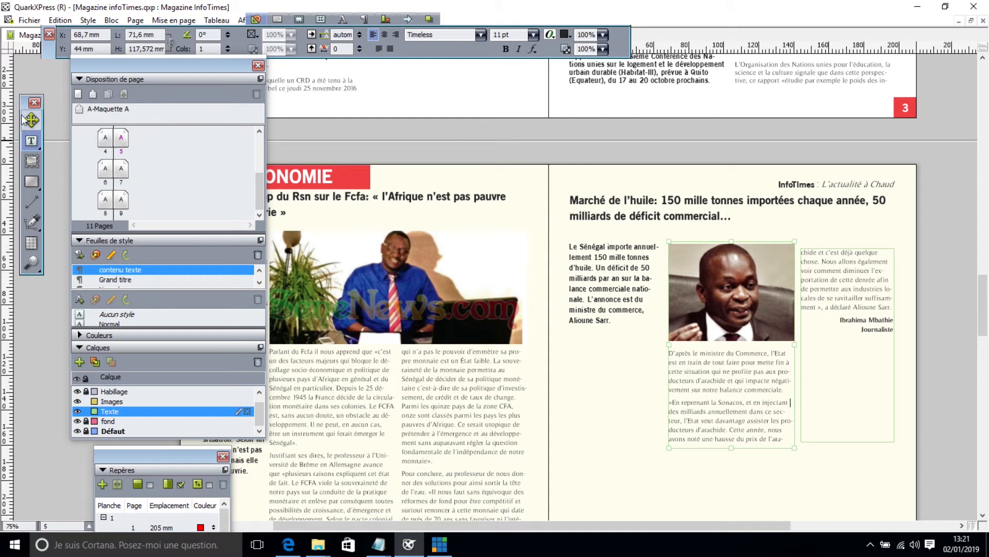
{"action": "left_click", "coordinate": [963, 220]}
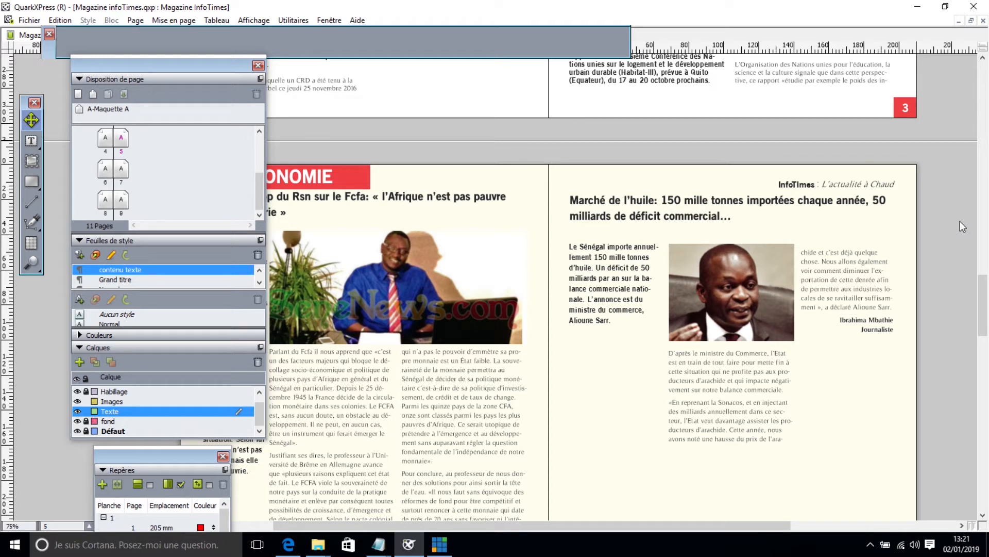
Step: Shorten the body box below the photo and the right-hand column box so text reflows
{"action": "left_click", "coordinate": [727, 392]}
{"action": "left_click_drag", "start_coordinate": [732, 450], "coordinate": [725, 407]}
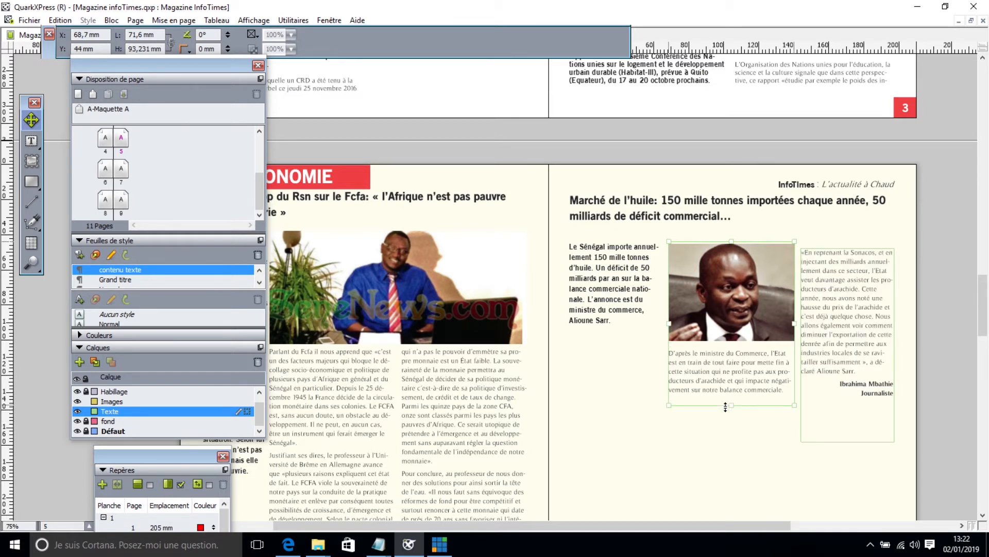
{"action": "left_click", "coordinate": [833, 435]}
{"action": "left_click_drag", "start_coordinate": [840, 422], "coordinate": [837, 401]}
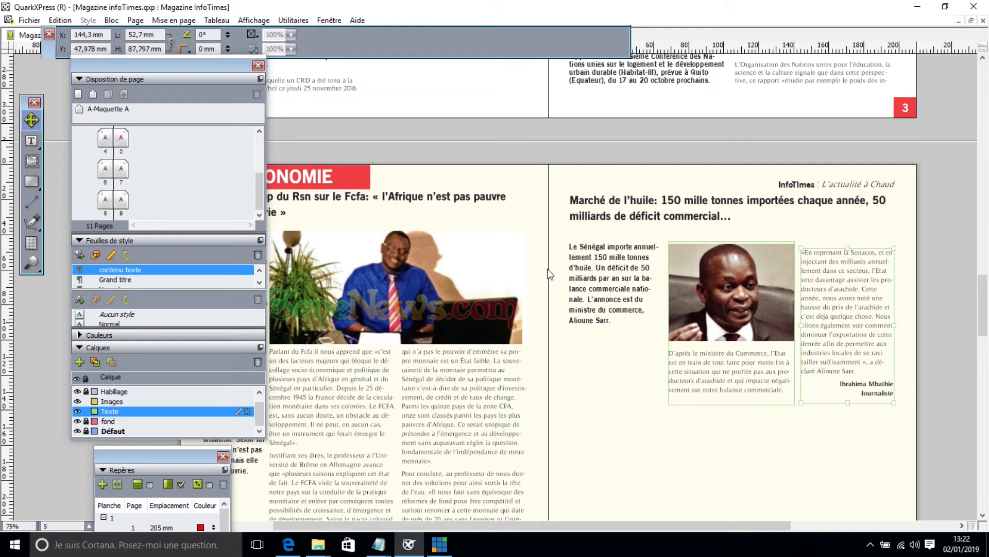
Step: Nudge the bold intro box slightly lower and show guides again
{"action": "left_click", "coordinate": [615, 286]}
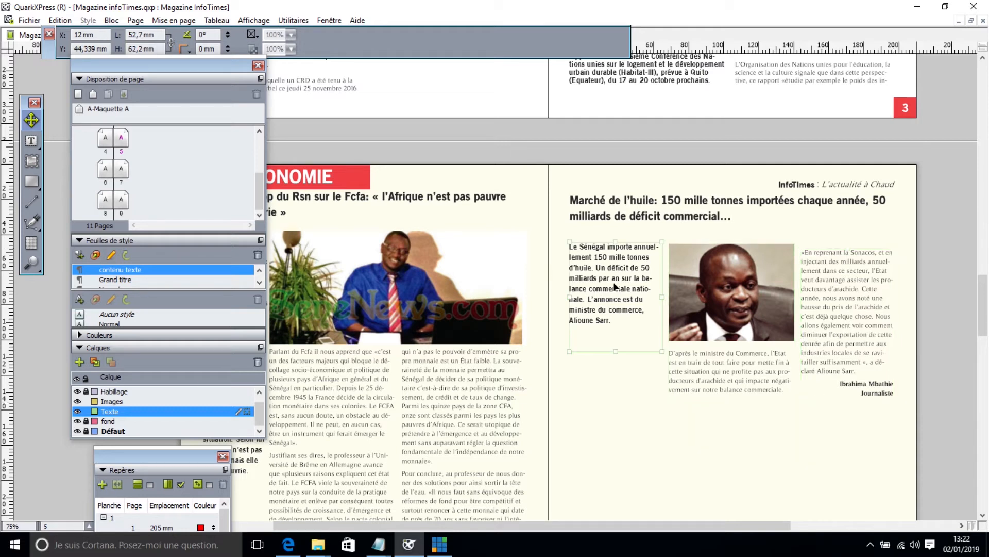
{"action": "mouse_move", "coordinate": [615, 287]}
{"action": "left_mouse_down"}
{"action": "mouse_move", "coordinate": [610, 316]}
{"action": "mouse_move", "coordinate": [619, 292]}
{"action": "left_mouse_up"}
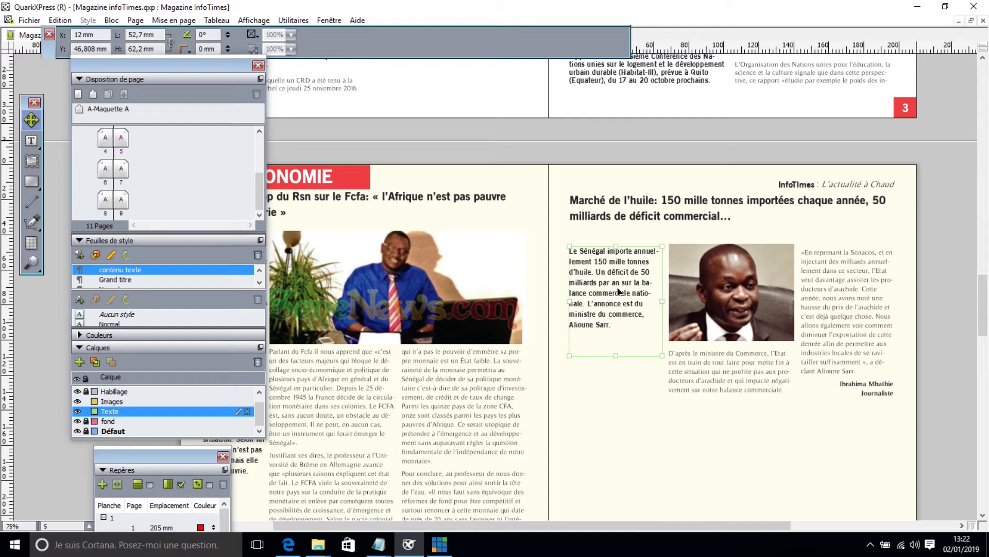
{"action": "key", "text": "w"}
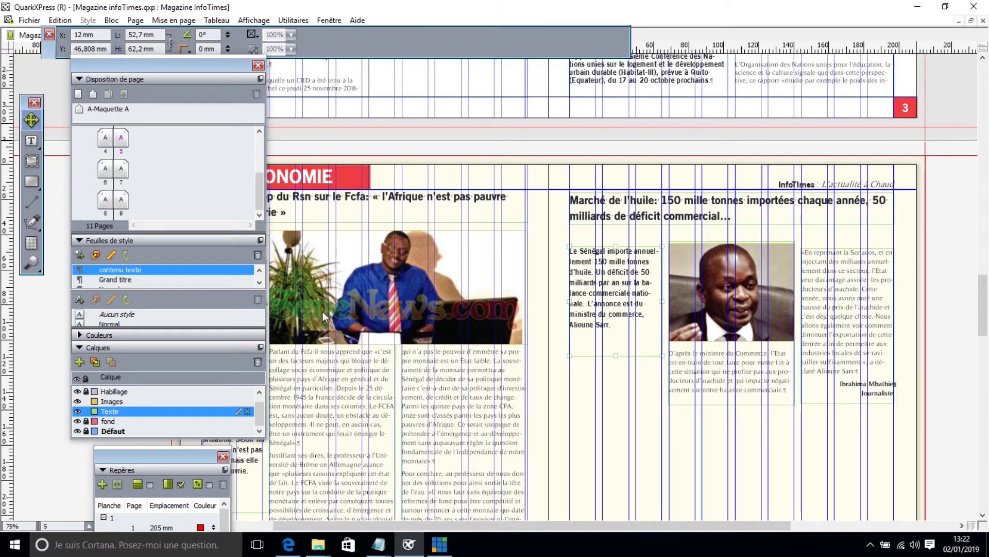
{"action": "left_click", "coordinate": [380, 545]}
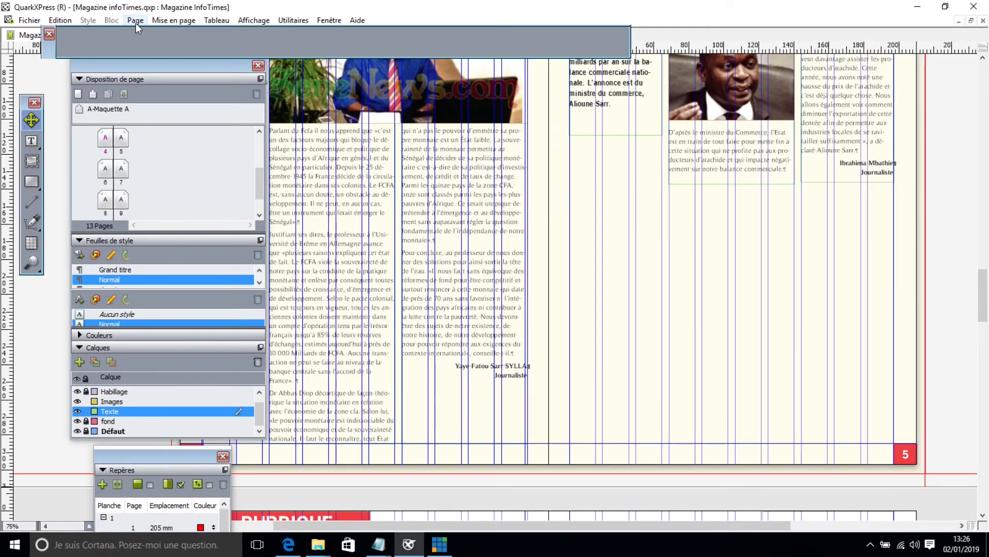
Step: Open the page insertion dialog and check the economie article text in Notepad
{"action": "left_click", "coordinate": [135, 23]}
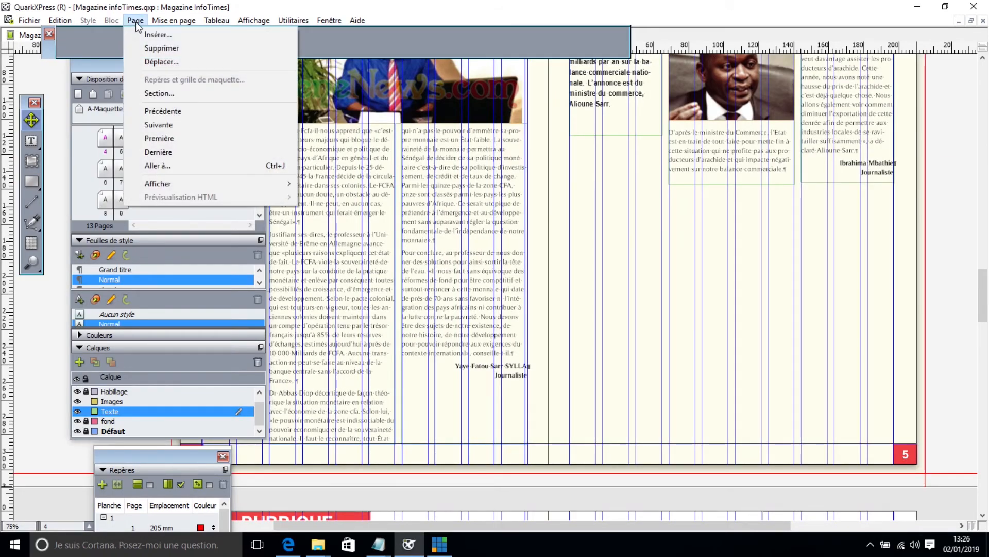
{"action": "left_click", "coordinate": [153, 36]}
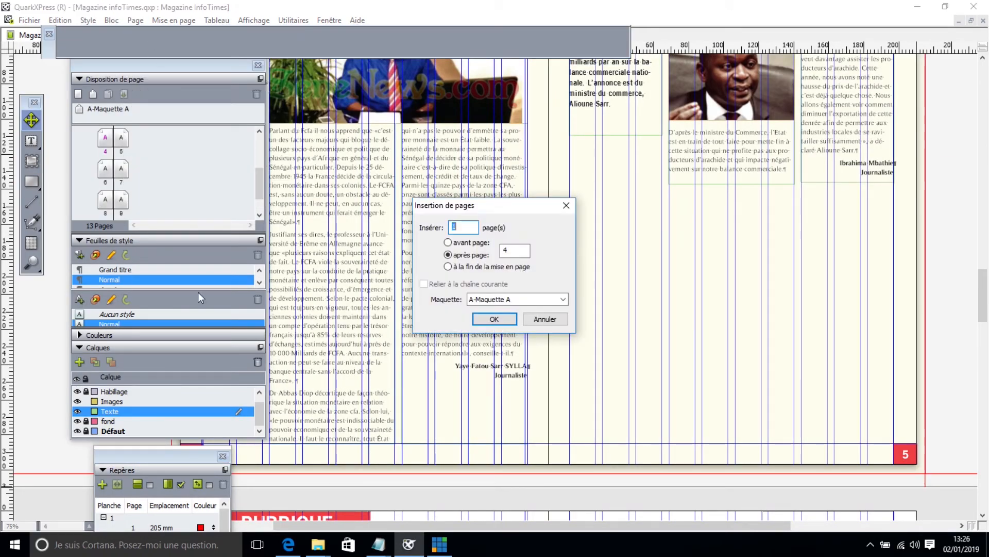
{"action": "left_click", "coordinate": [379, 544]}
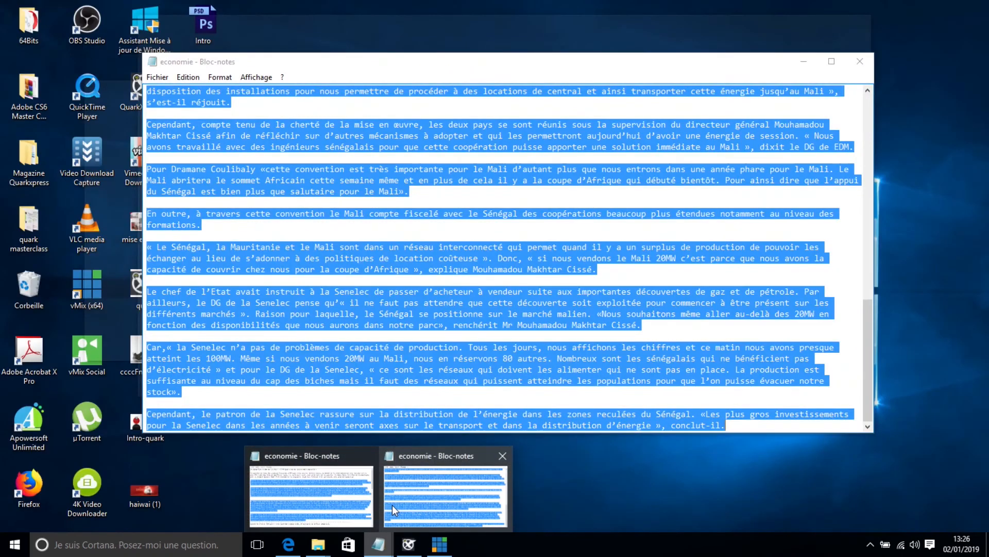
{"action": "left_click", "coordinate": [390, 504]}
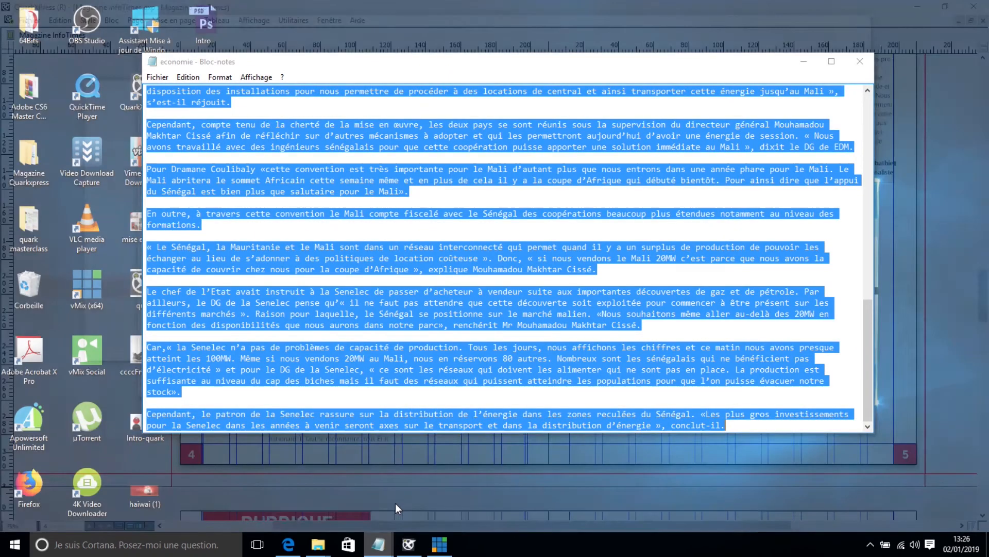
{"action": "left_click_drag", "start_coordinate": [867, 395], "coordinate": [859, 356]}
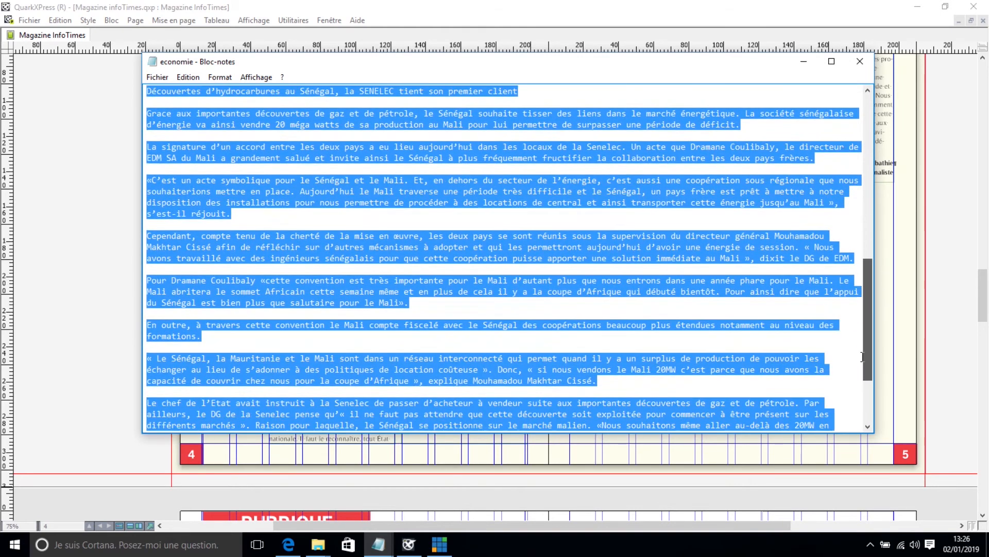
{"action": "left_click", "coordinate": [804, 61]}
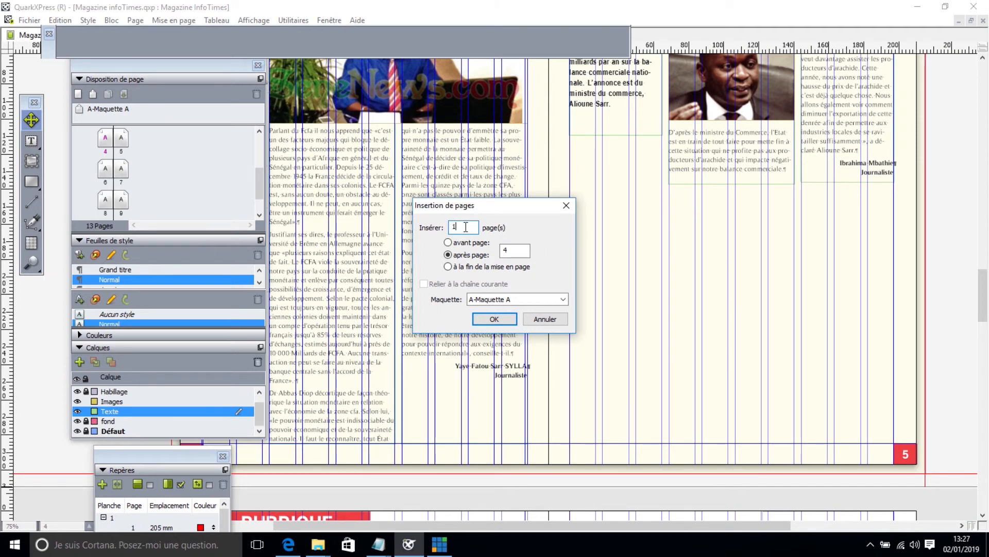
Step: Enter 2 pages after page 5, cancel, and scroll down to the new RUBRIQUE page
{"action": "type", "text": "2"}
{"action": "left_click_drag", "start_coordinate": [523, 256], "coordinate": [485, 258]}
{"action": "type", "text": "5"}
{"action": "left_click", "coordinate": [538, 320]}
{"action": "left_click_drag", "start_coordinate": [982, 303], "coordinate": [984, 330]}
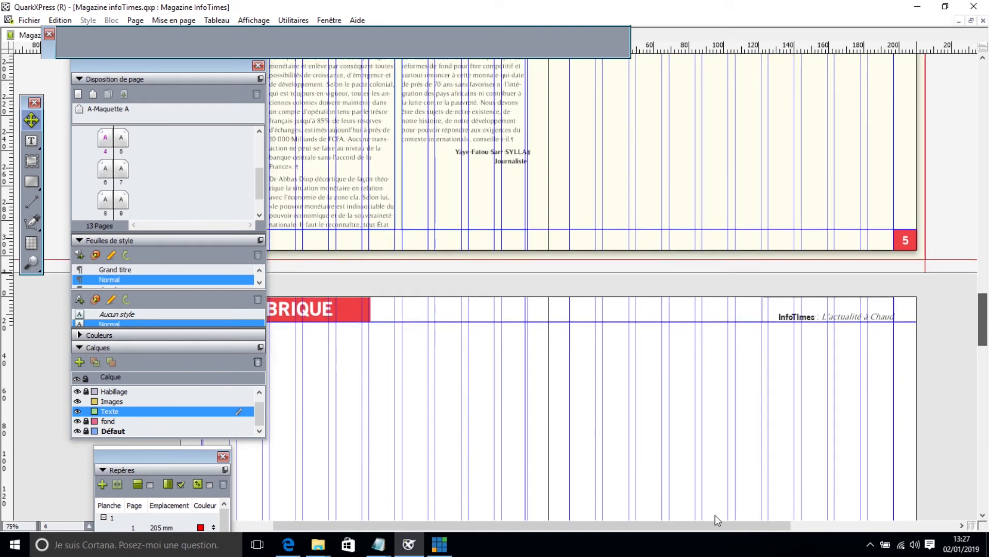
Step: Unlock the Habillage layer and retype the banner word RUBRIQUE as ECONOMIE
{"action": "left_click_drag", "start_coordinate": [679, 527], "coordinate": [602, 527]}
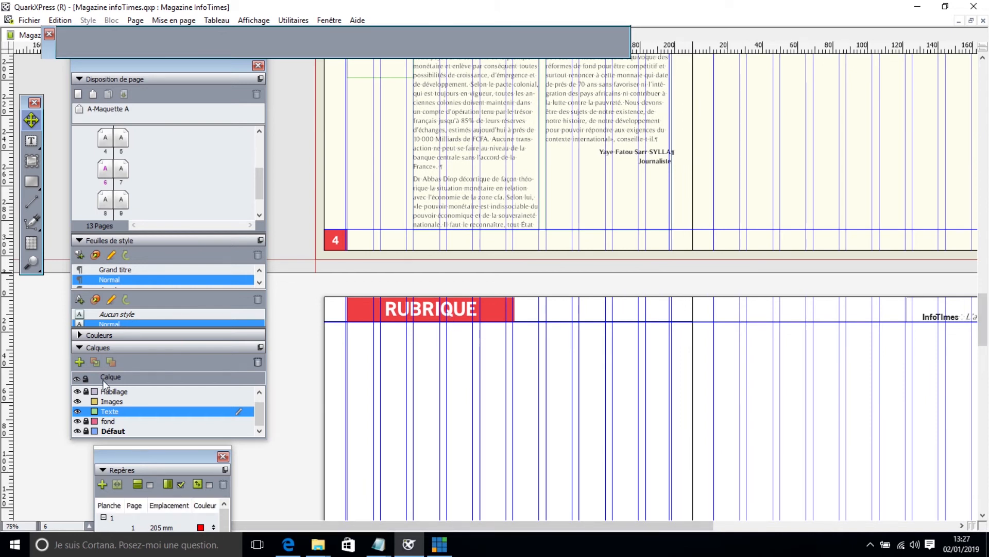
{"action": "left_click", "coordinate": [87, 392]}
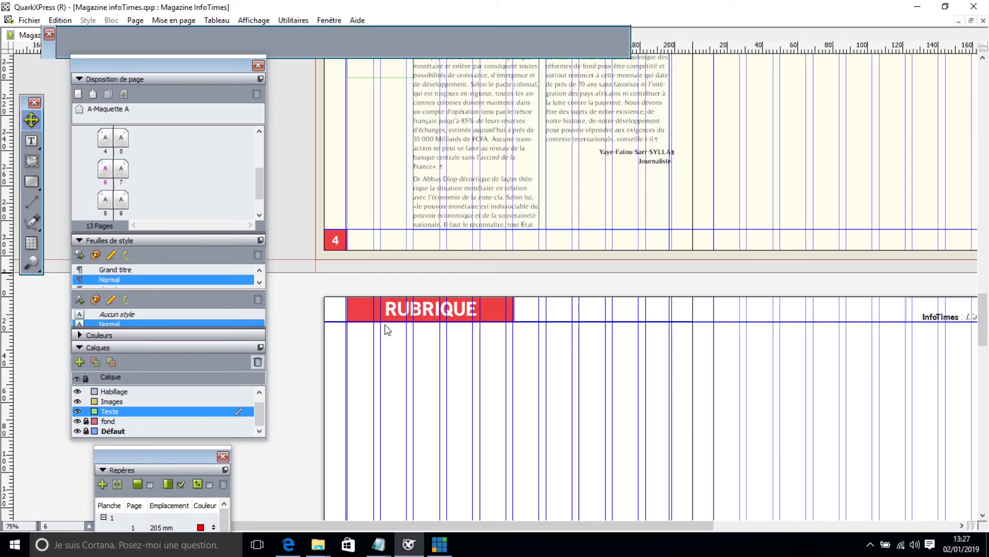
{"action": "left_click", "coordinate": [397, 317]}
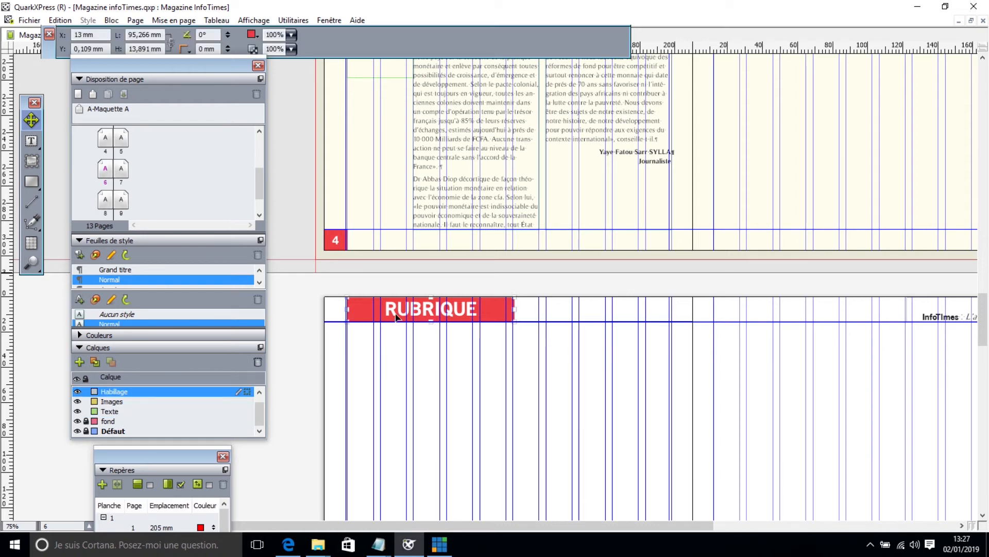
{"action": "double_click", "coordinate": [396, 317]}
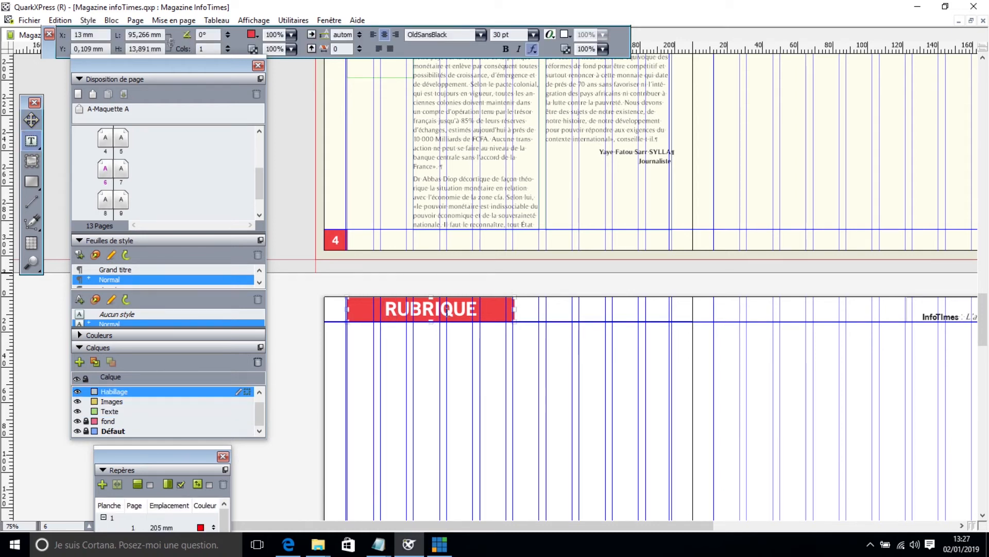
{"action": "double_click", "coordinate": [447, 311]}
{"action": "type", "text": "ECON"}
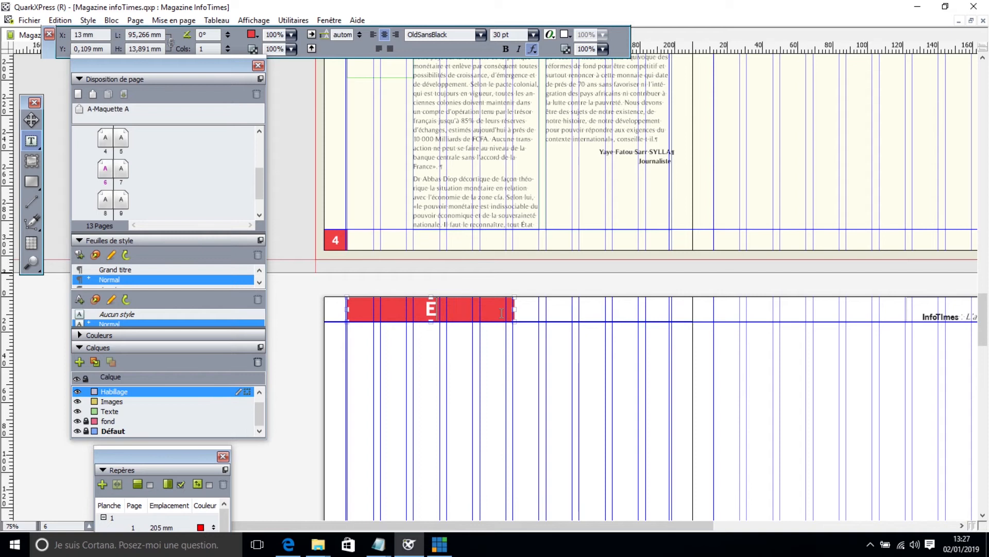
{"action": "type", "text": "OMIE"}
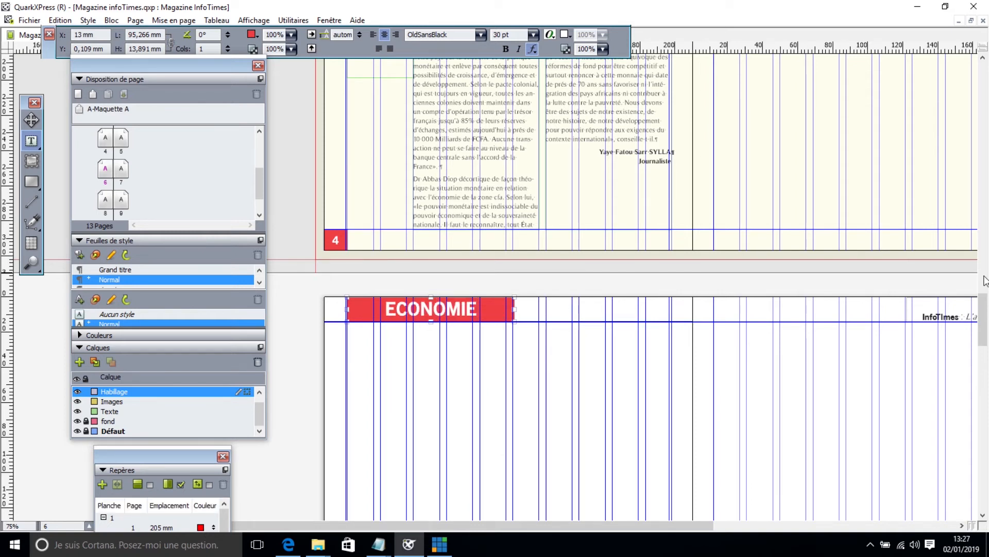
Step: Draw a wide text box across the top of page 5
{"action": "left_click_drag", "start_coordinate": [521, 531], "coordinate": [568, 530]}
{"action": "left_click_drag", "start_coordinate": [984, 320], "coordinate": [985, 305]}
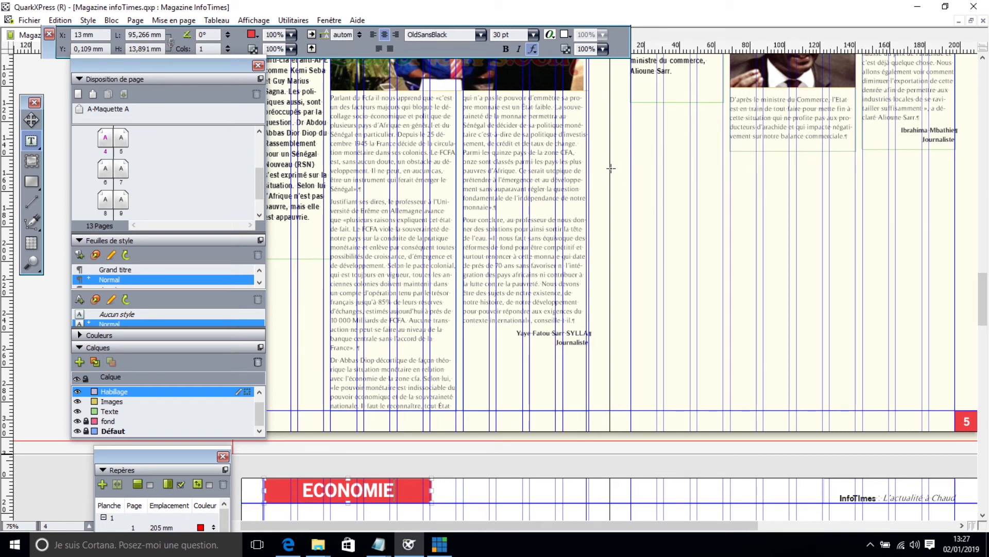
{"action": "left_click_drag", "start_coordinate": [632, 170], "coordinate": [942, 200]}
Step: Redraw the wide heading text box on page 5 on the Texte layer
{"action": "key", "text": "ctrl+z"}
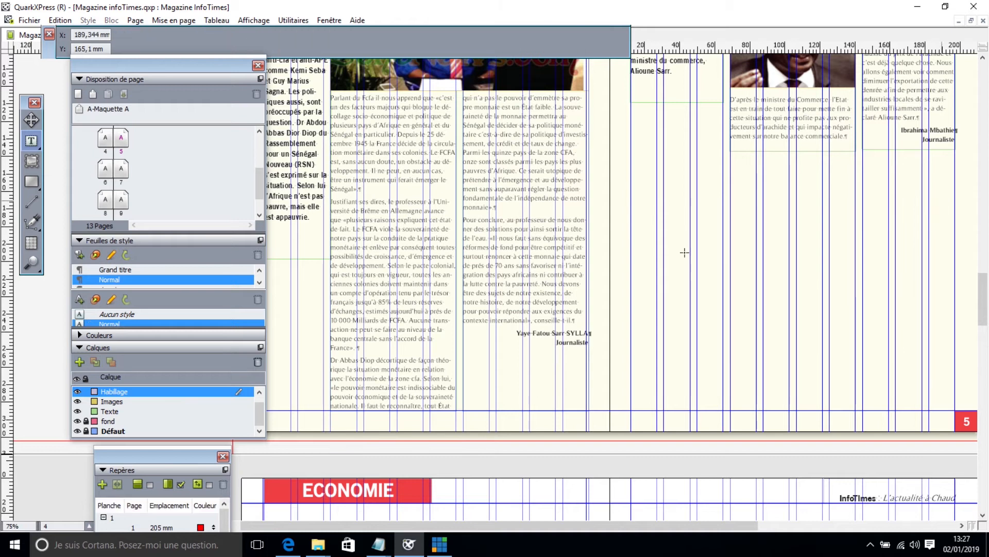
{"action": "left_click", "coordinate": [117, 411]}
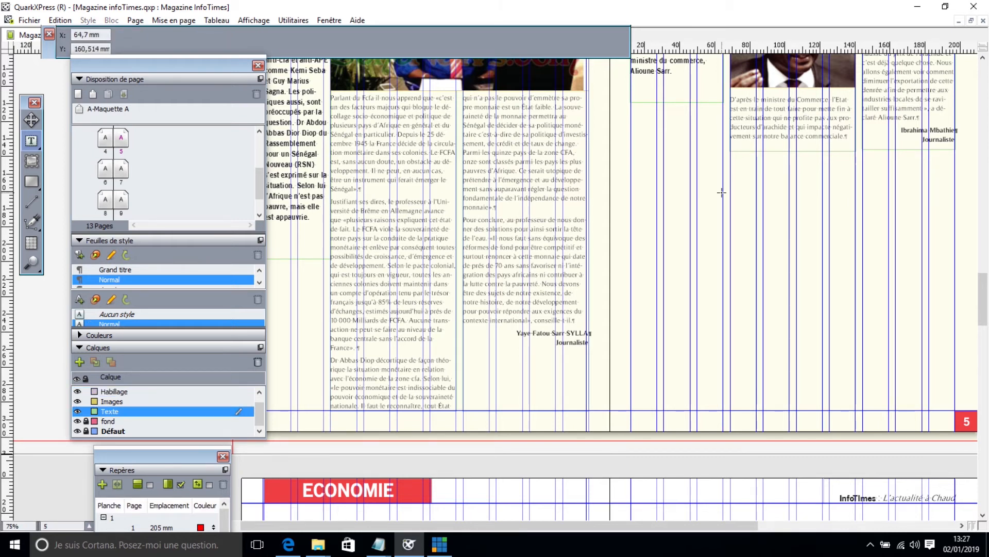
{"action": "left_click_drag", "start_coordinate": [631, 168], "coordinate": [895, 204]}
{"action": "left_click_drag", "start_coordinate": [964, 191], "coordinate": [933, 199]}
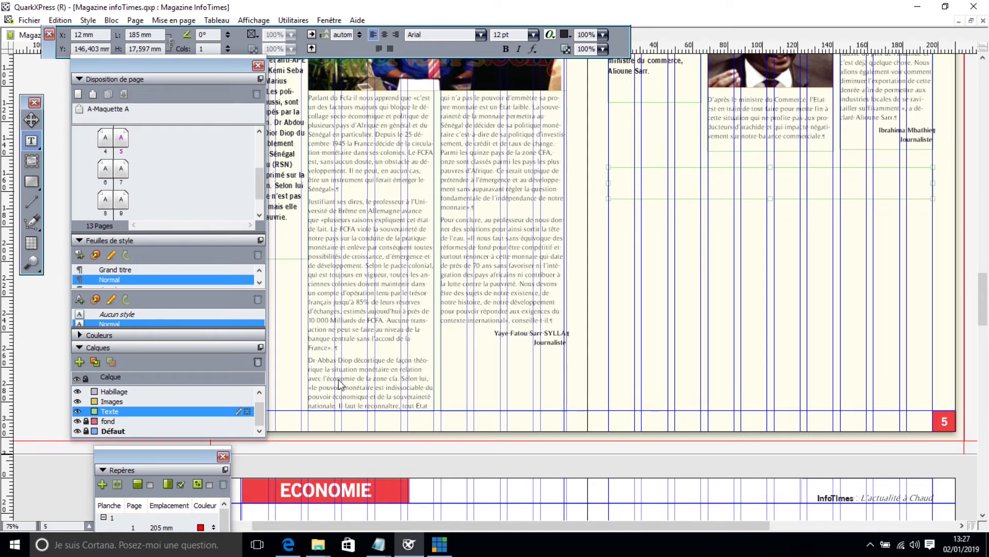
Step: Copy the SENELEC heading line from the economie Notepad file
{"action": "left_click", "coordinate": [379, 544]}
{"action": "left_click", "coordinate": [424, 514]}
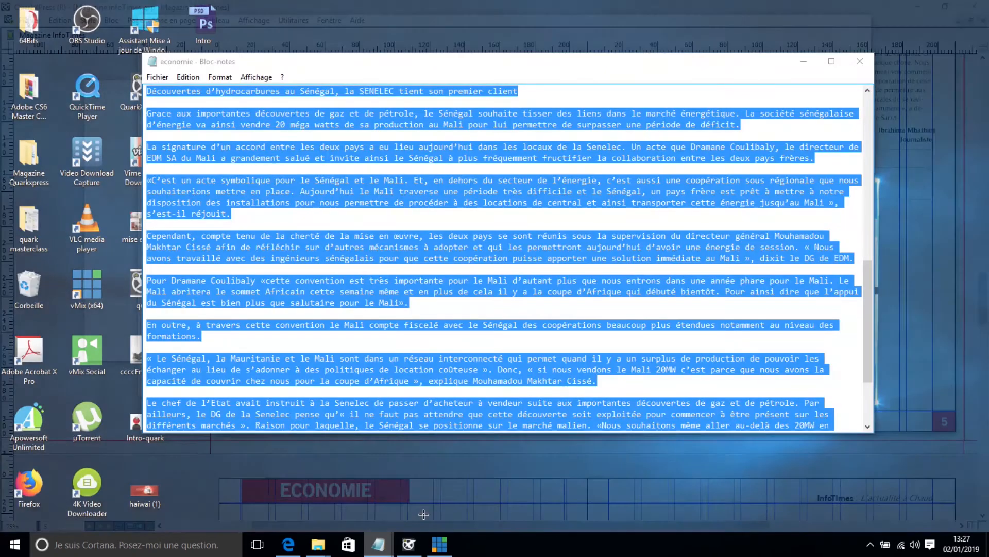
{"action": "left_click", "coordinate": [387, 102]}
{"action": "left_click_drag", "start_coordinate": [868, 305], "coordinate": [865, 246]}
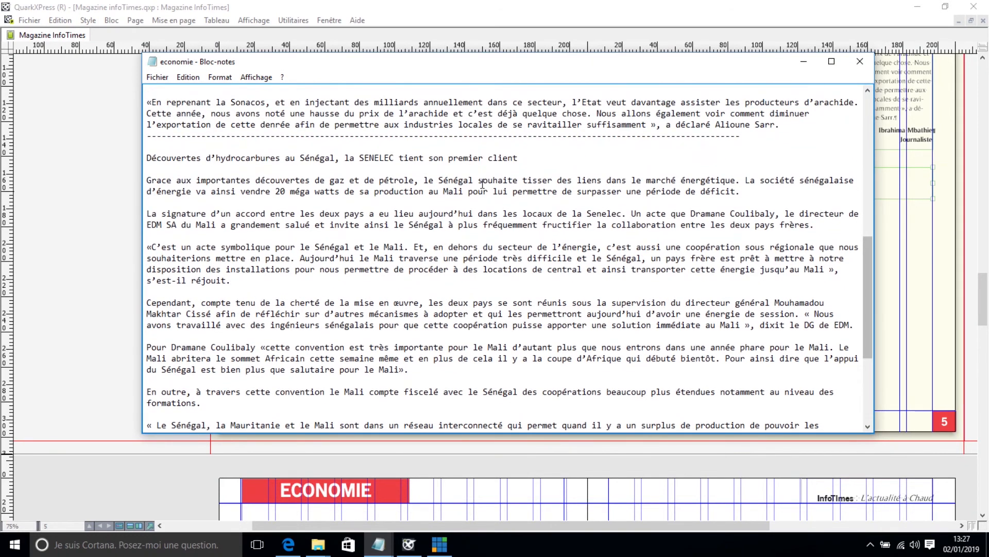
{"action": "left_click_drag", "start_coordinate": [518, 157], "coordinate": [147, 156]}
{"action": "key", "text": "ctrl+c"}
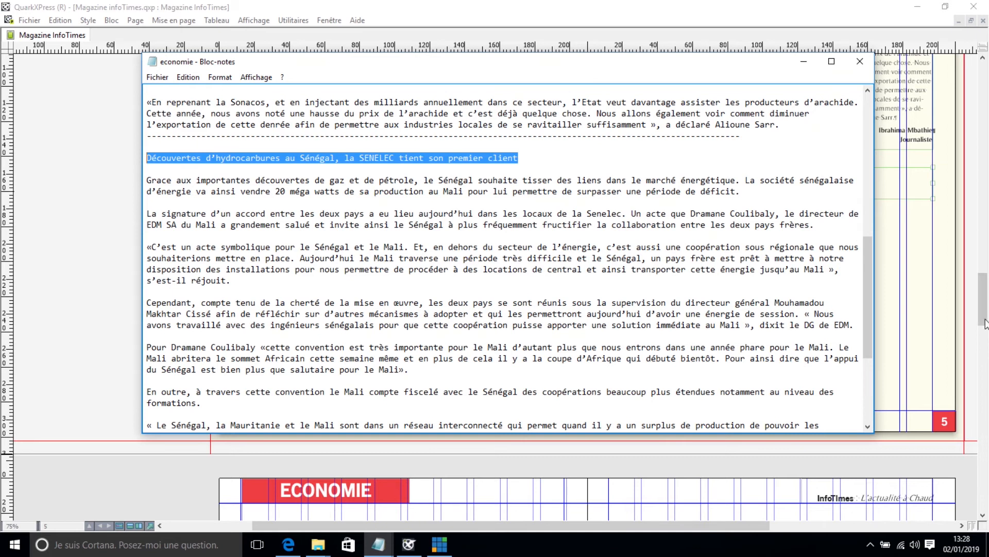
{"action": "left_click", "coordinate": [934, 260]}
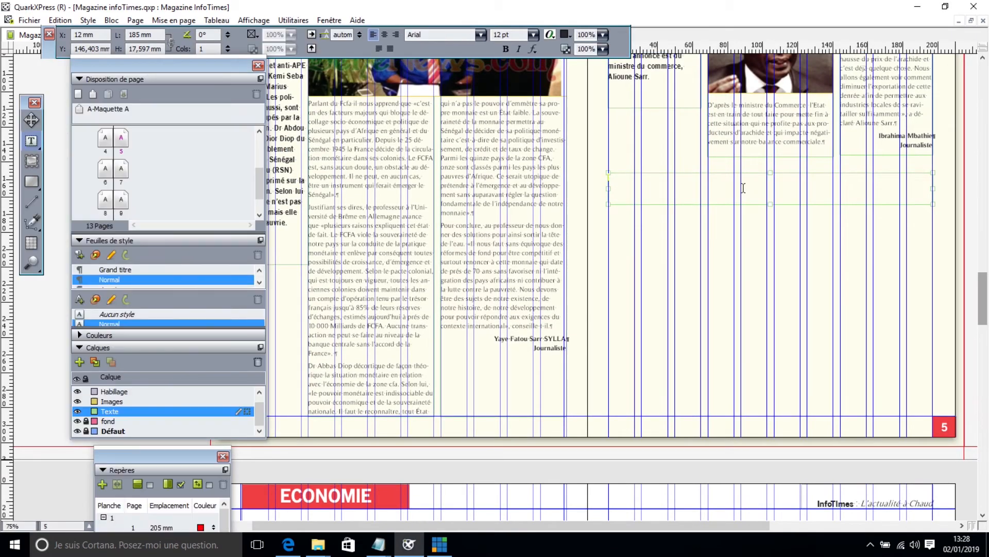
Step: Paste the SENELEC heading, style it Grand titre, and draw a 71.6 × 115.314 mm box below
{"action": "key", "text": "ctrl+v"}
{"action": "left_click_drag", "start_coordinate": [649, 174], "coordinate": [631, 174]}
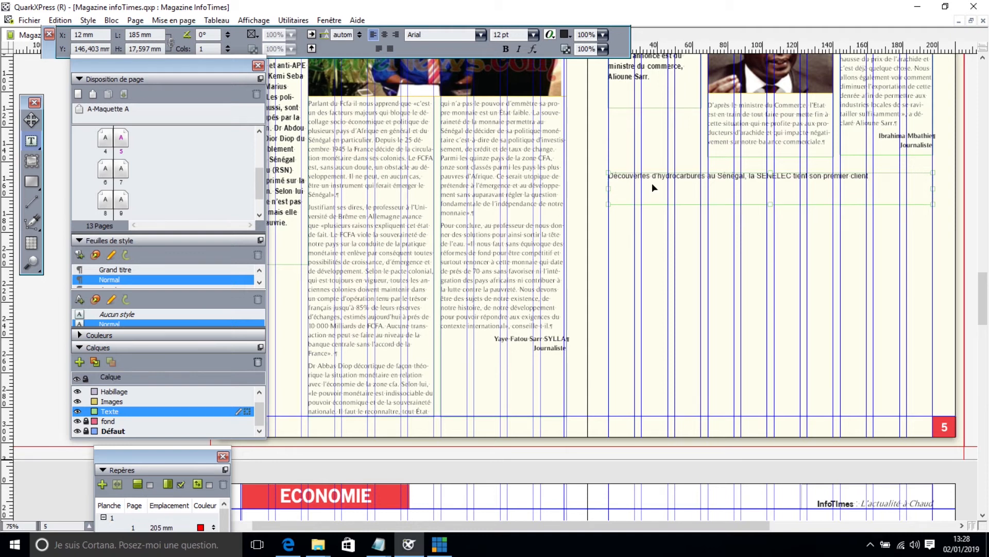
{"action": "key", "text": "ctrl+a"}
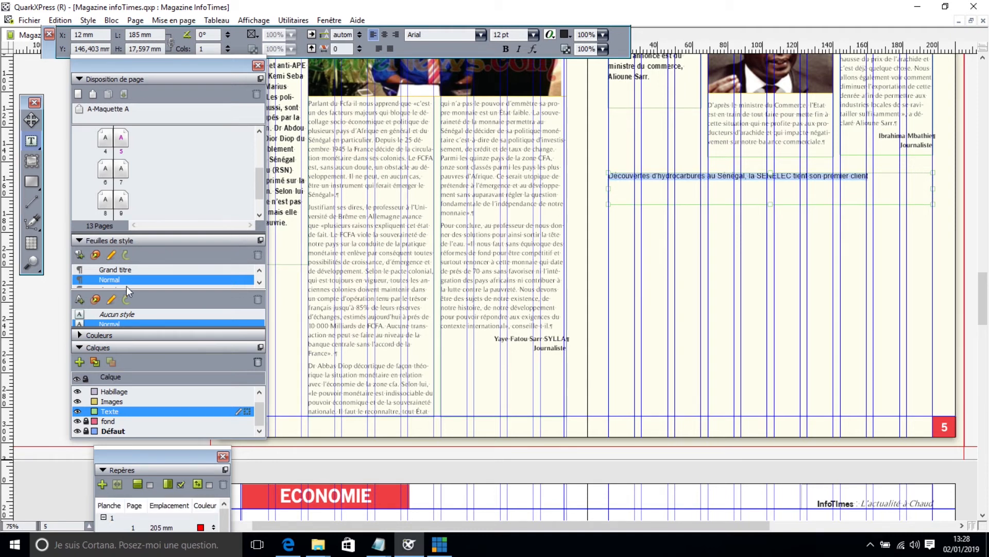
{"action": "left_click", "coordinate": [117, 270]}
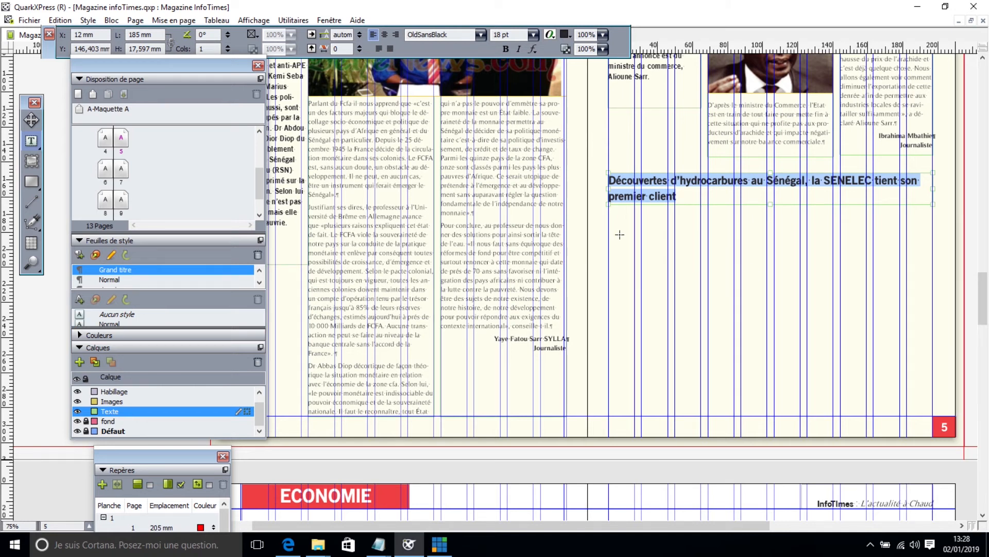
{"action": "mouse_move", "coordinate": [609, 214]}
{"action": "left_mouse_down"}
{"action": "mouse_move", "coordinate": [690, 292]}
{"action": "mouse_move", "coordinate": [734, 416]}
{"action": "left_mouse_up"}
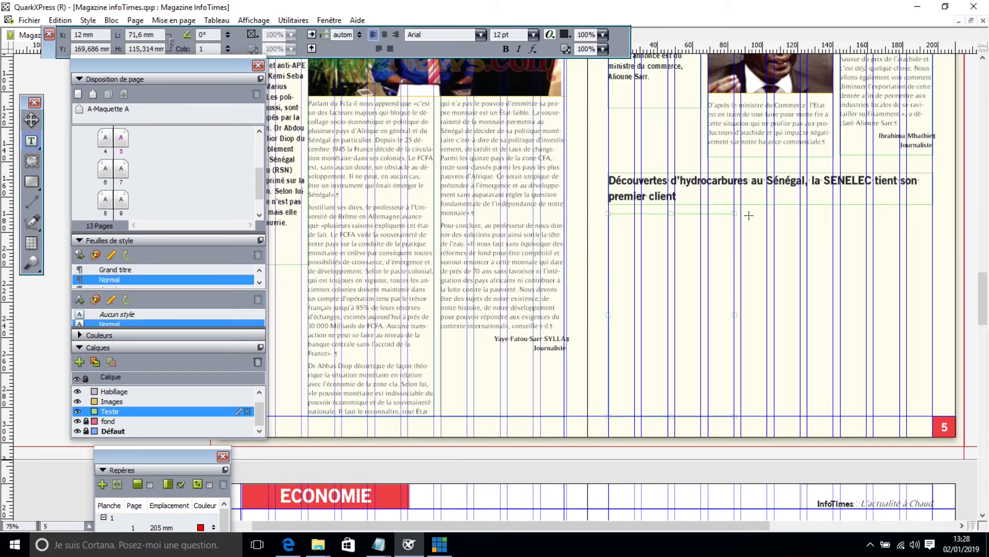
Step: Undo the accidental rotation and draw the right column and narrow right-hand text boxes
{"action": "left_click_drag", "start_coordinate": [742, 218], "coordinate": [742, 214]}
{"action": "key", "text": "ctrl+z"}
{"action": "left_click", "coordinate": [31, 123]}
{"action": "left_click", "coordinate": [596, 254]}
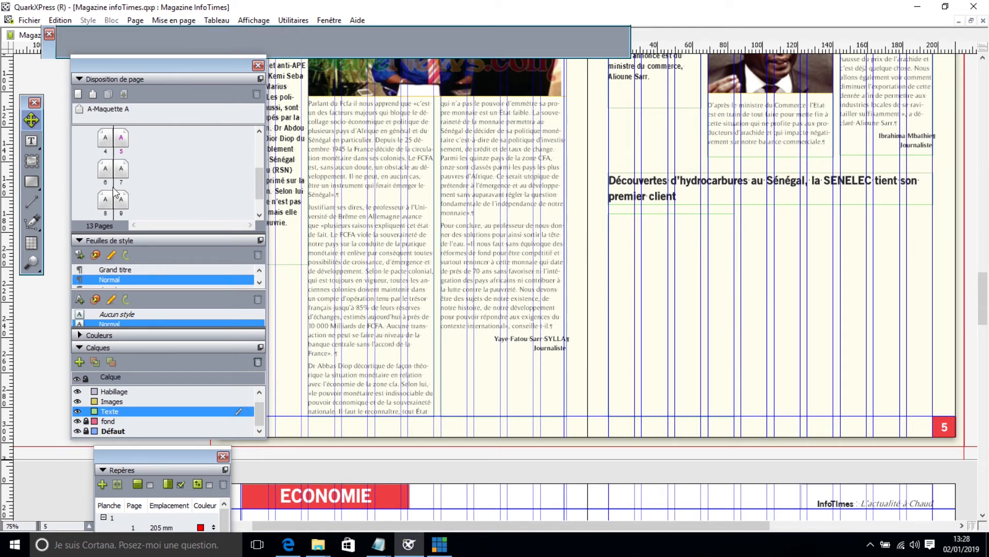
{"action": "left_click", "coordinate": [31, 140]}
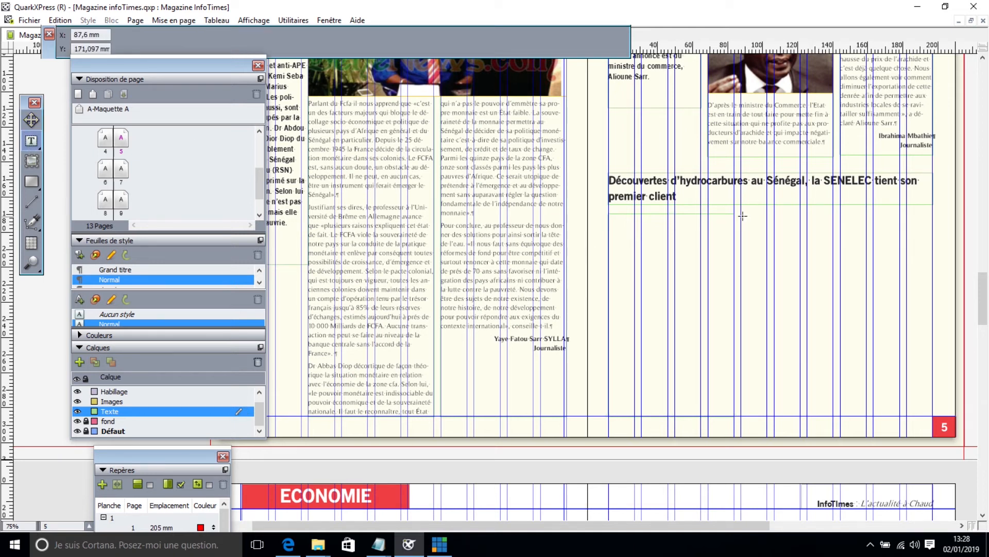
{"action": "left_click_drag", "start_coordinate": [741, 212], "coordinate": [866, 415]}
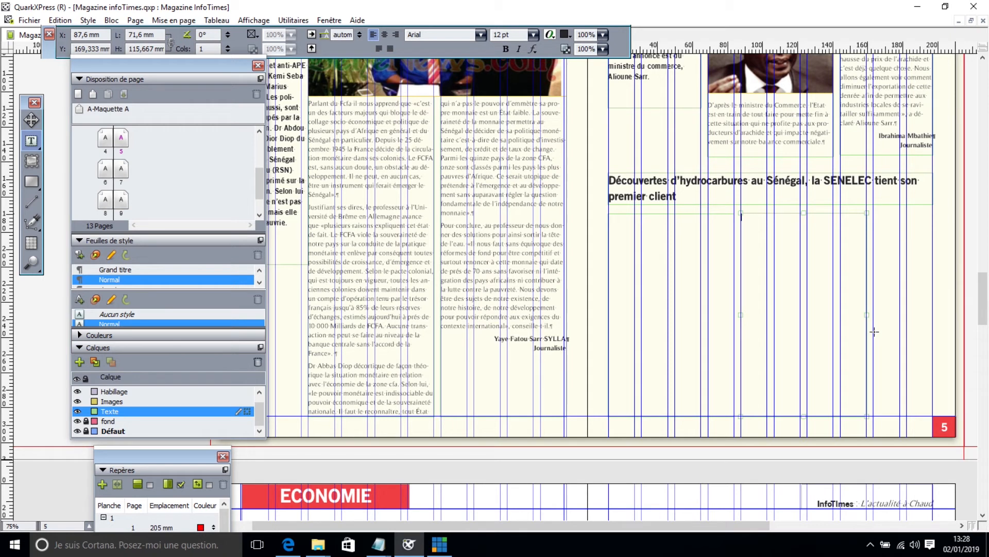
{"action": "left_click_drag", "start_coordinate": [873, 328], "coordinate": [935, 415]}
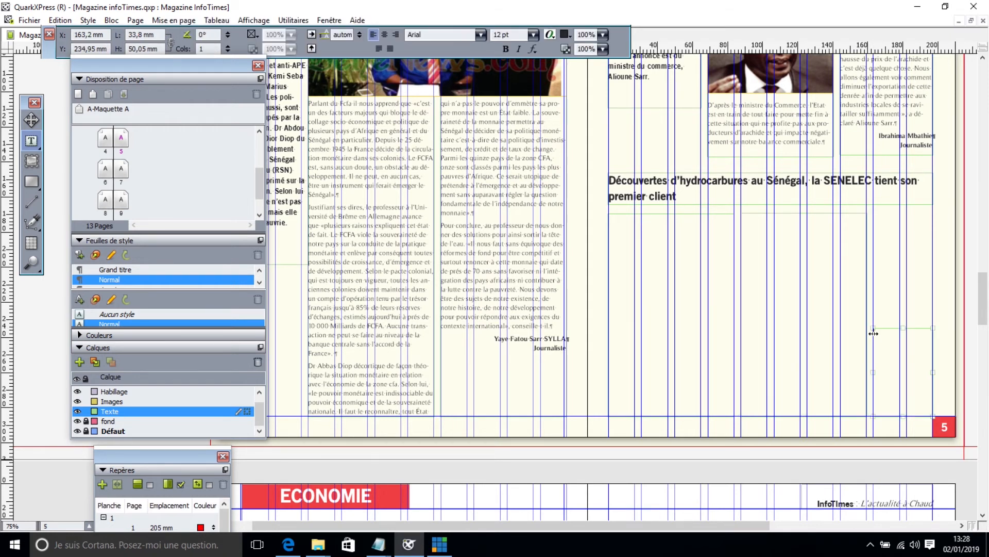
{"action": "left_click_drag", "start_coordinate": [871, 329], "coordinate": [873, 213]}
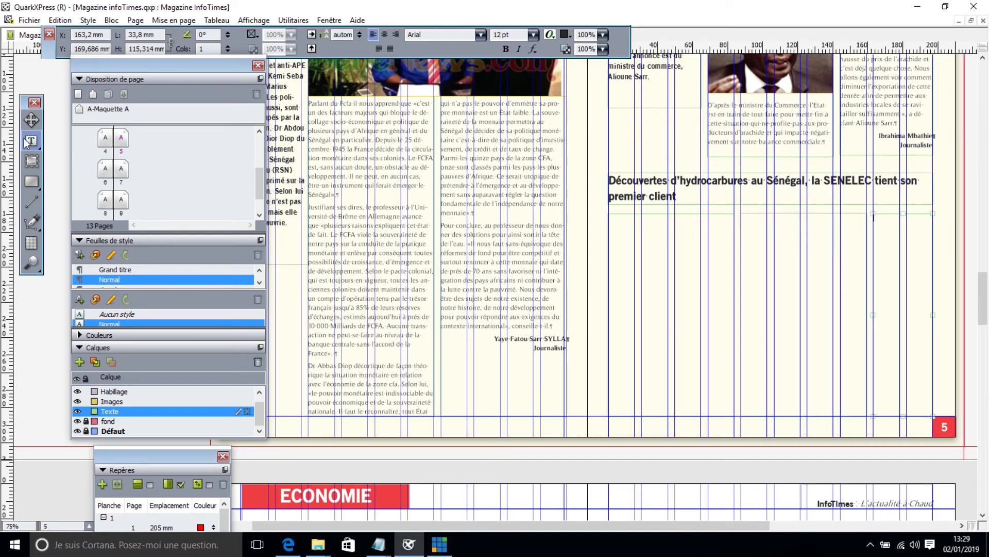
Step: Link the left text box to the right column box
{"action": "left_click_drag", "start_coordinate": [33, 142], "coordinate": [69, 141]}
{"action": "left_click", "coordinate": [649, 294]}
{"action": "left_click", "coordinate": [768, 299]}
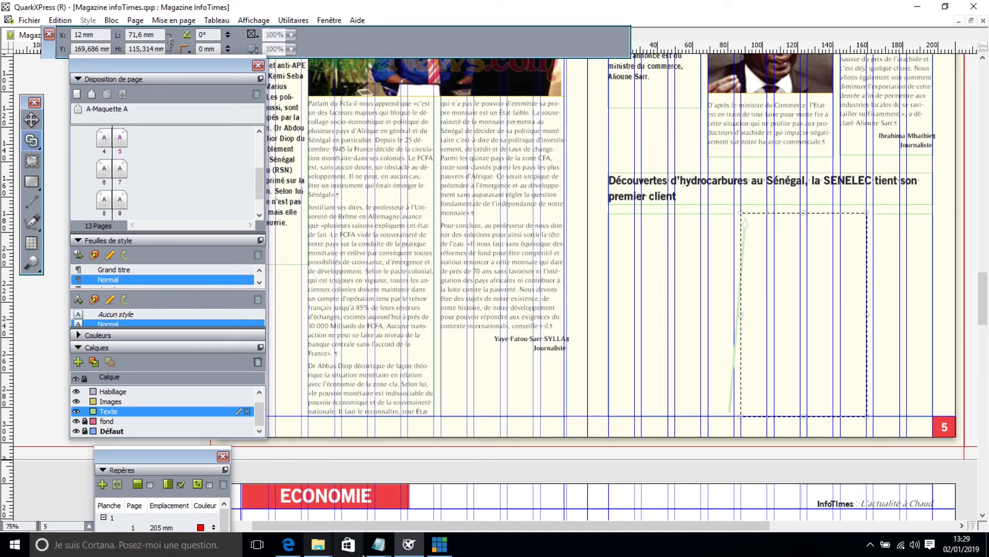
Step: Copy the SENELEC body paragraphs from Notepad and move its window aside
{"action": "mouse_move", "coordinate": [390, 548]}
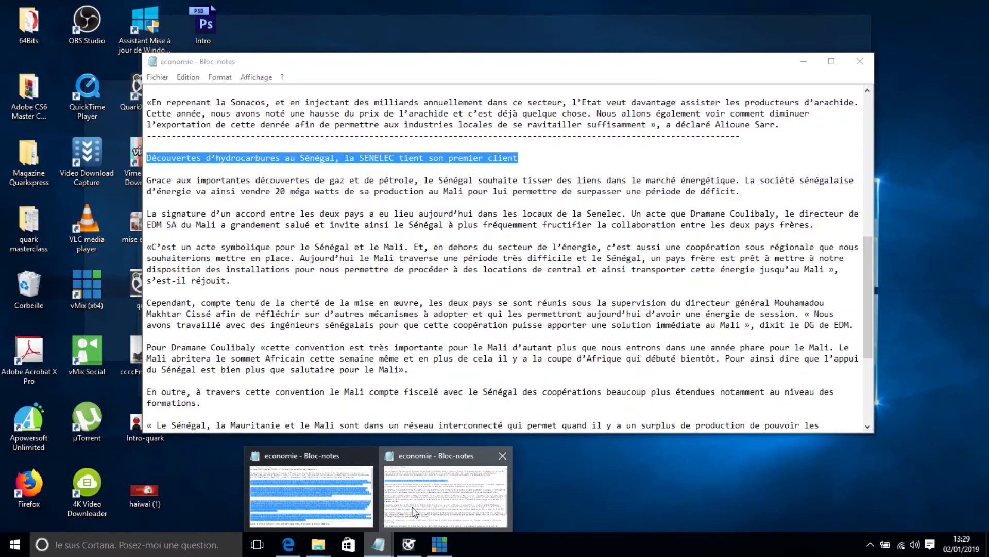
{"action": "left_click", "coordinate": [412, 512]}
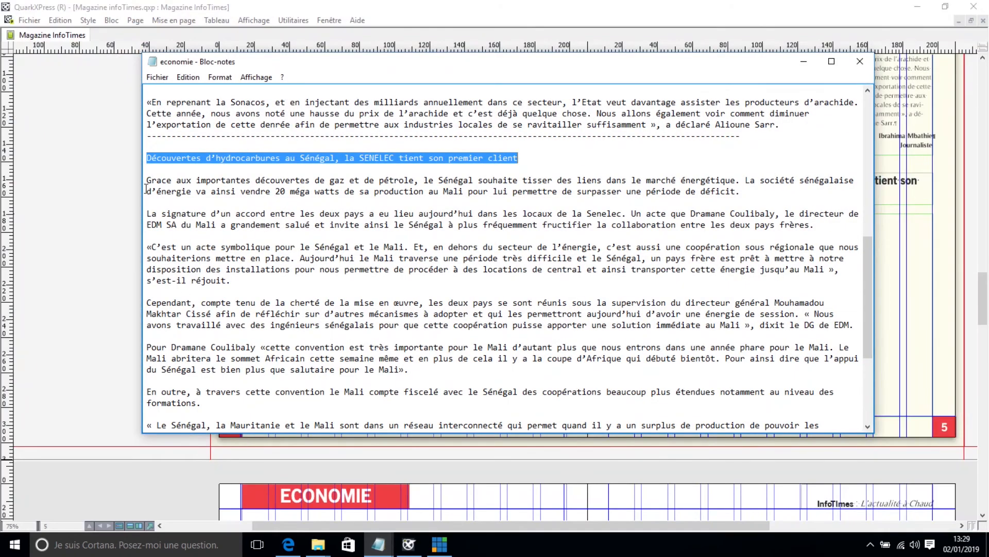
{"action": "left_click_drag", "start_coordinate": [148, 180], "coordinate": [738, 554]}
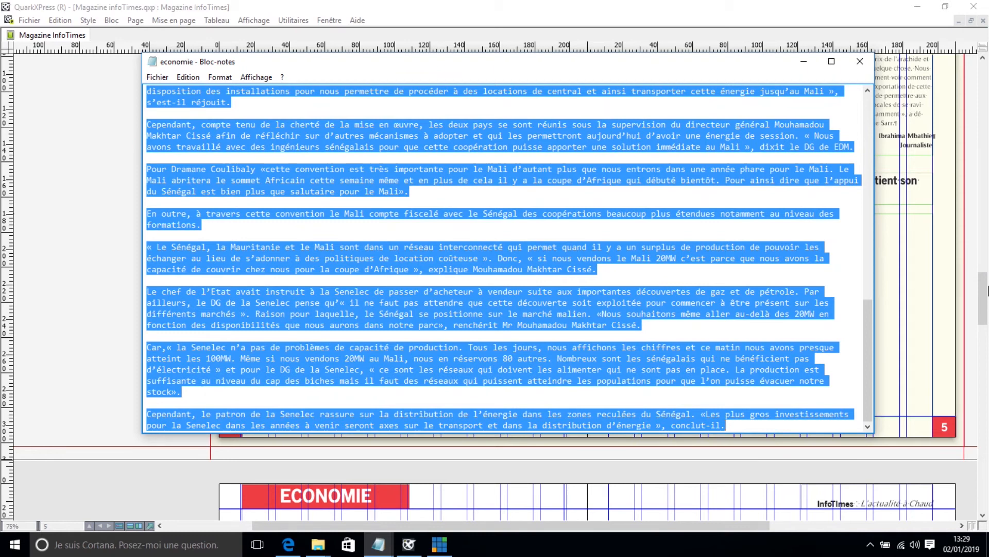
{"action": "left_click_drag", "start_coordinate": [753, 66], "coordinate": [283, 75]}
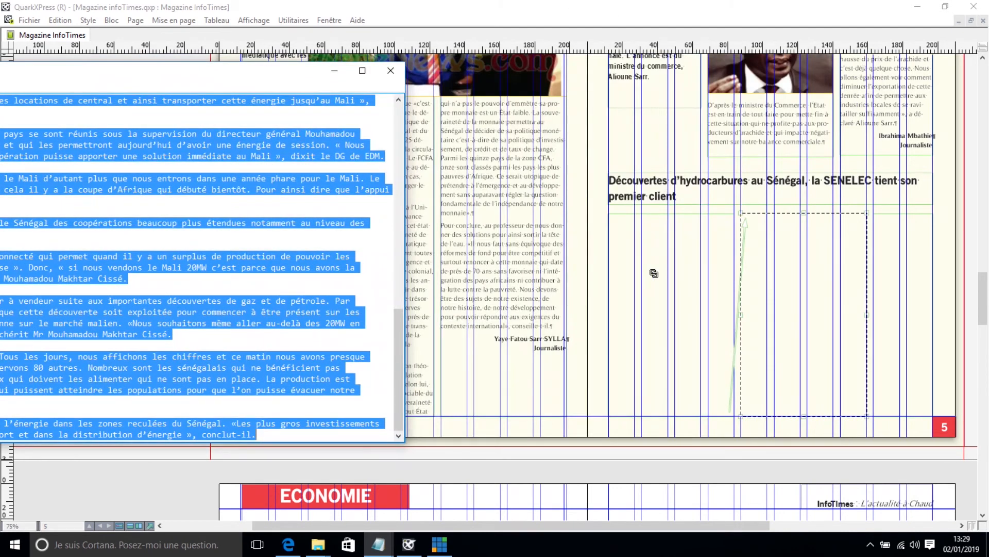
{"action": "left_click_drag", "start_coordinate": [135, 77], "coordinate": [551, 363]}
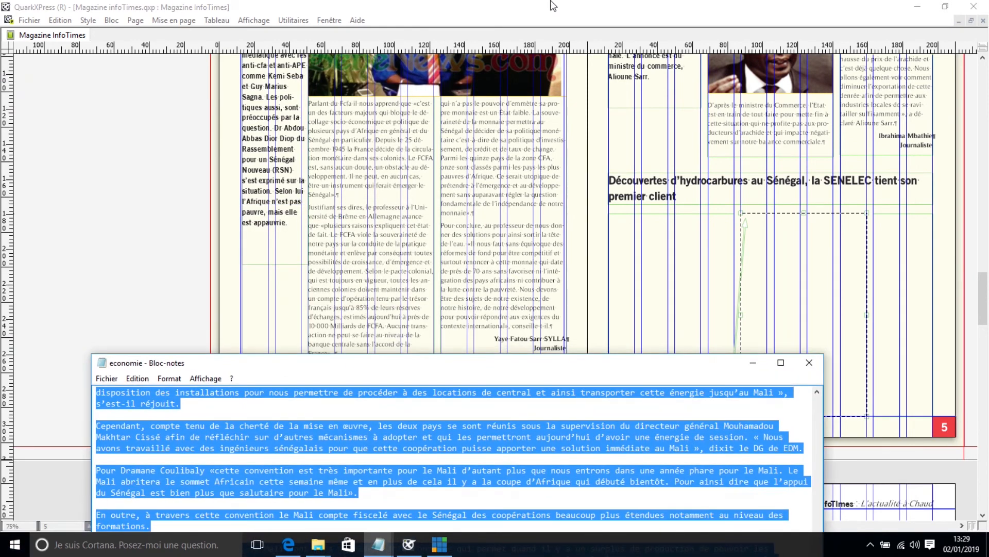
{"action": "left_click", "coordinate": [547, 9]}
{"action": "left_click", "coordinate": [28, 141]}
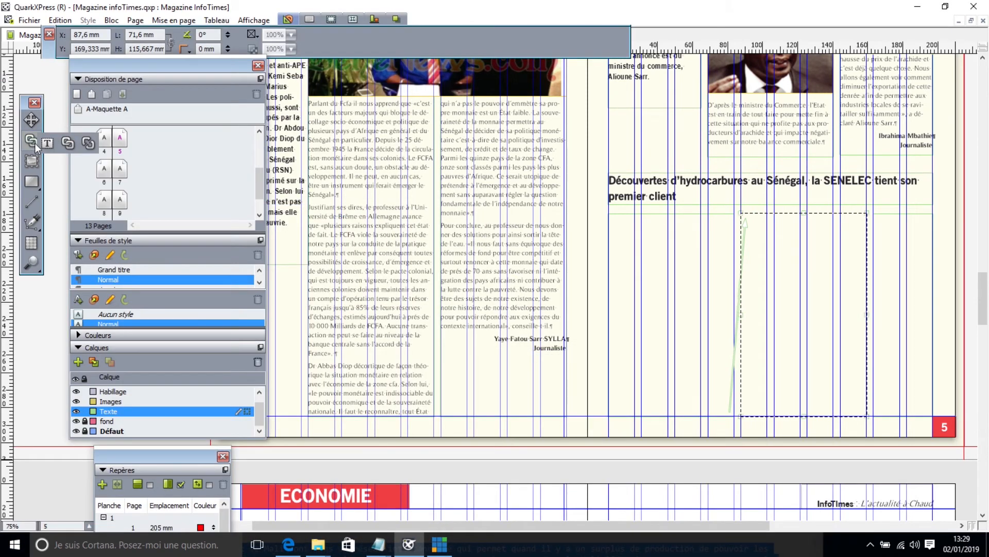
{"action": "left_click", "coordinate": [47, 143]}
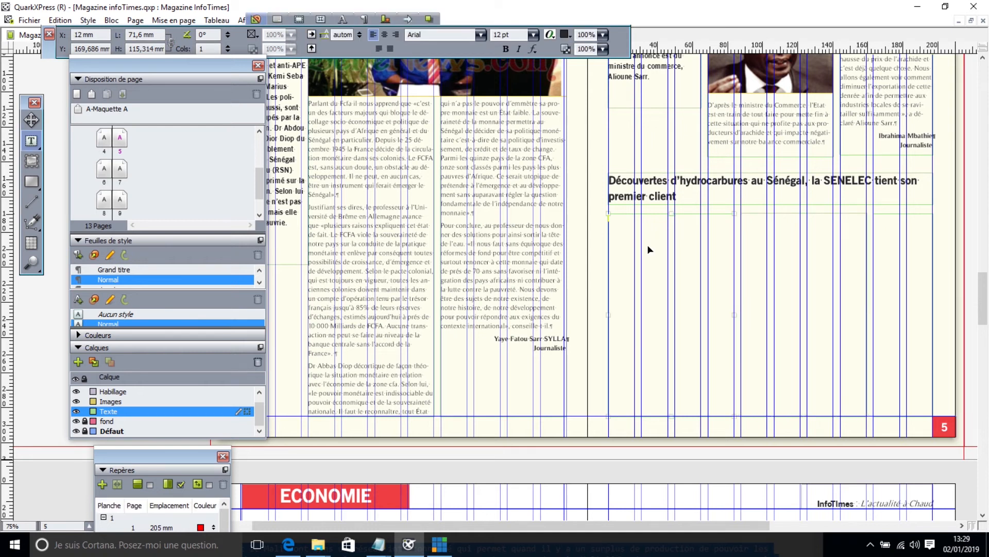
Step: Paste the body into the linked columns and move the opening paragraph into the narrow right box
{"action": "key", "text": "ctrl+v"}
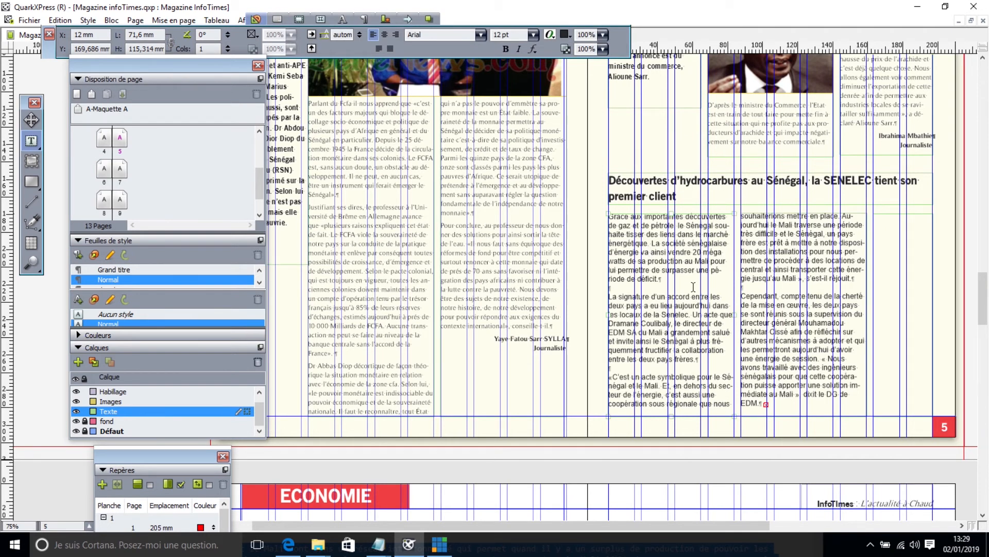
{"action": "left_click_drag", "start_coordinate": [627, 263], "coordinate": [600, 205]}
{"action": "key", "text": "ctrl+c"}
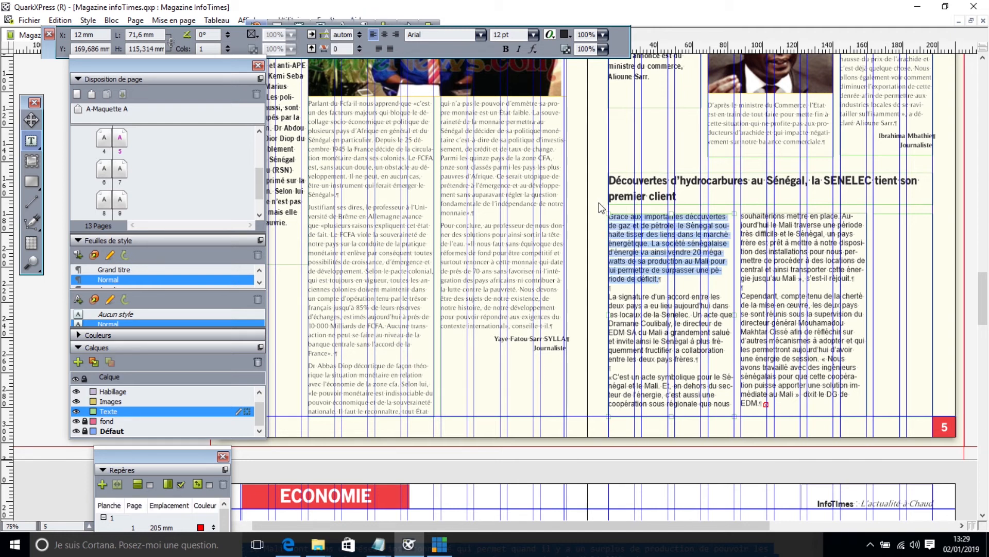
{"action": "key", "text": "Delete"}
{"action": "key", "text": "Delete"}
{"action": "key", "text": "Delete"}
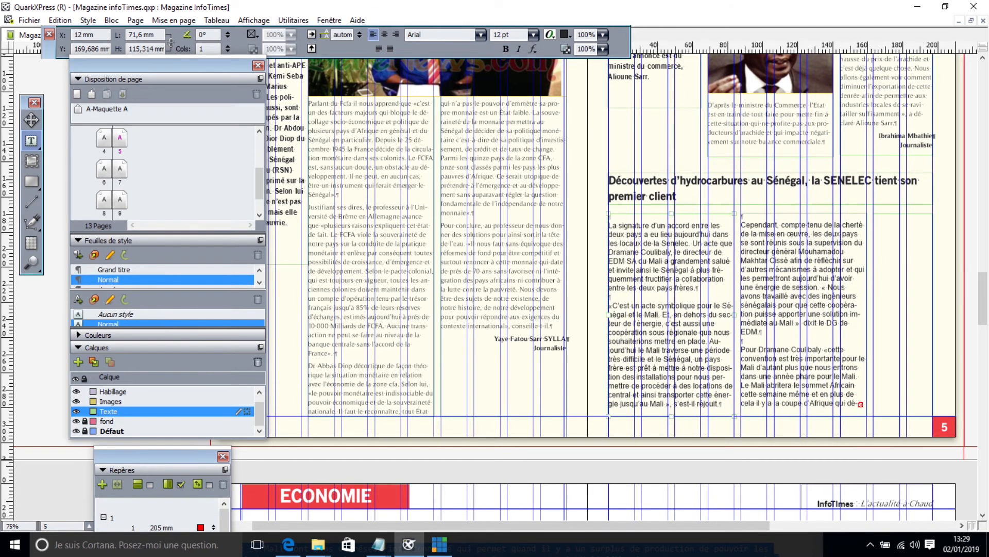
{"action": "left_click", "coordinate": [906, 319]}
{"action": "key", "text": "ctrl+v"}
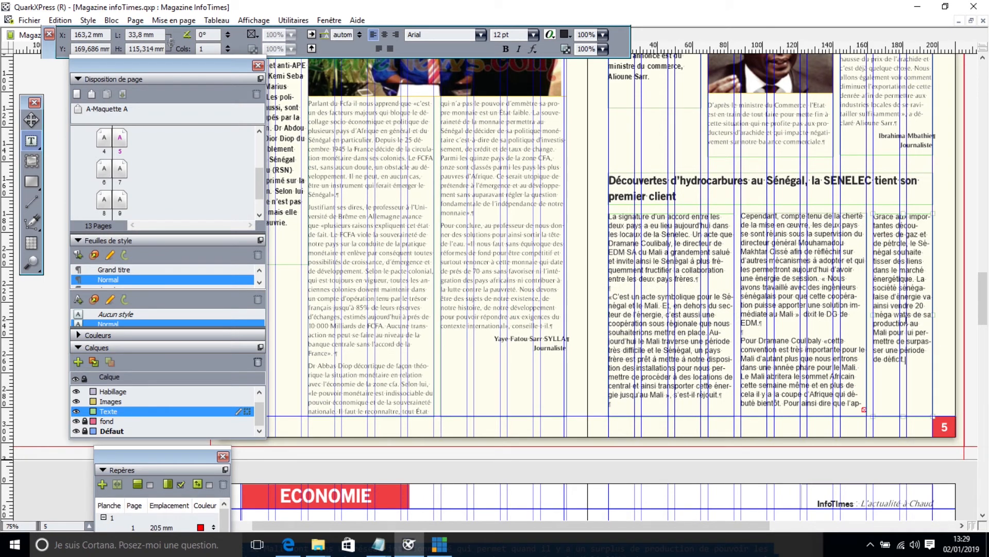
Step: Style the lead paragraph Chapeau and lower its box's top edge
{"action": "left_click_drag", "start_coordinate": [904, 359], "coordinate": [870, 214]}
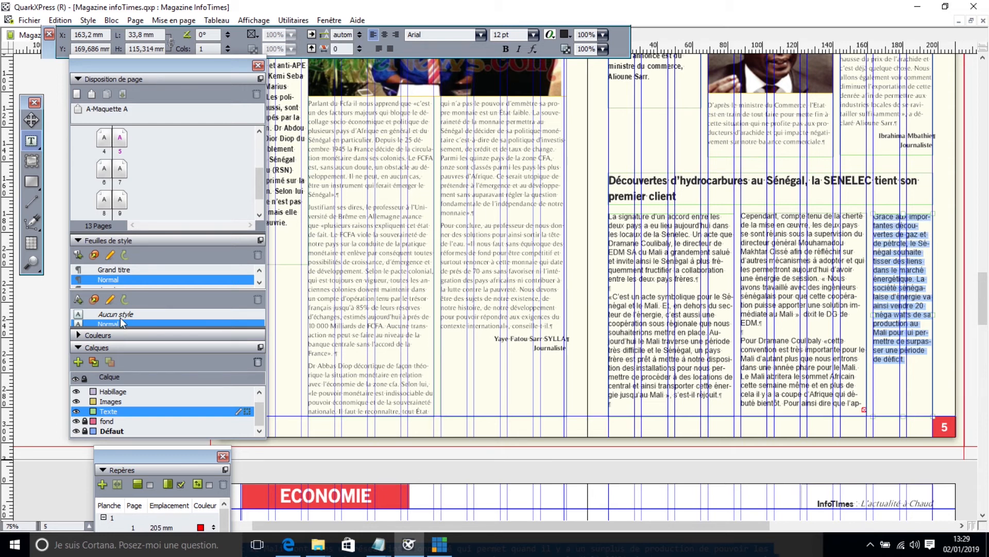
{"action": "left_click", "coordinate": [259, 272]}
{"action": "left_click", "coordinate": [259, 273]}
{"action": "left_click", "coordinate": [259, 273]}
{"action": "left_click", "coordinate": [113, 280]}
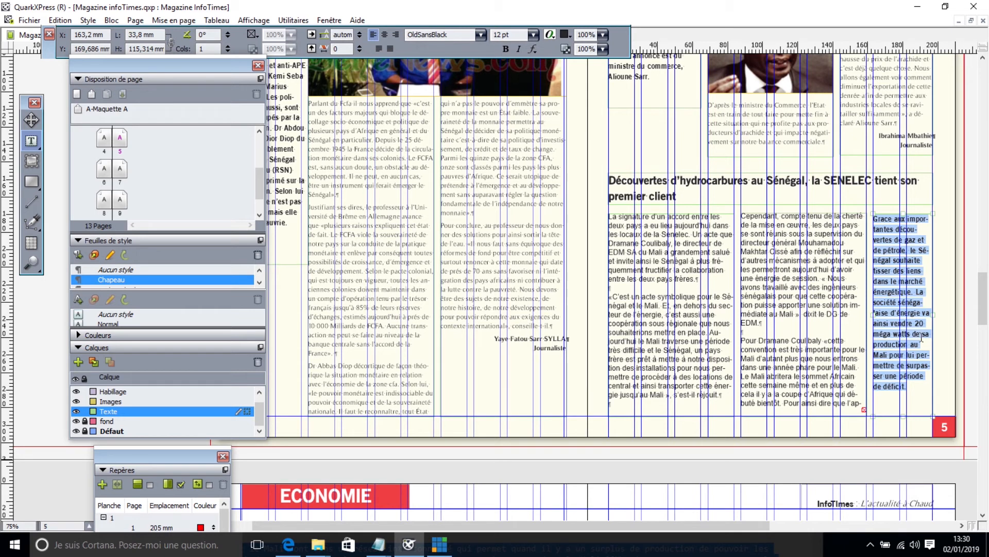
{"action": "left_click_drag", "start_coordinate": [904, 218], "coordinate": [904, 239]}
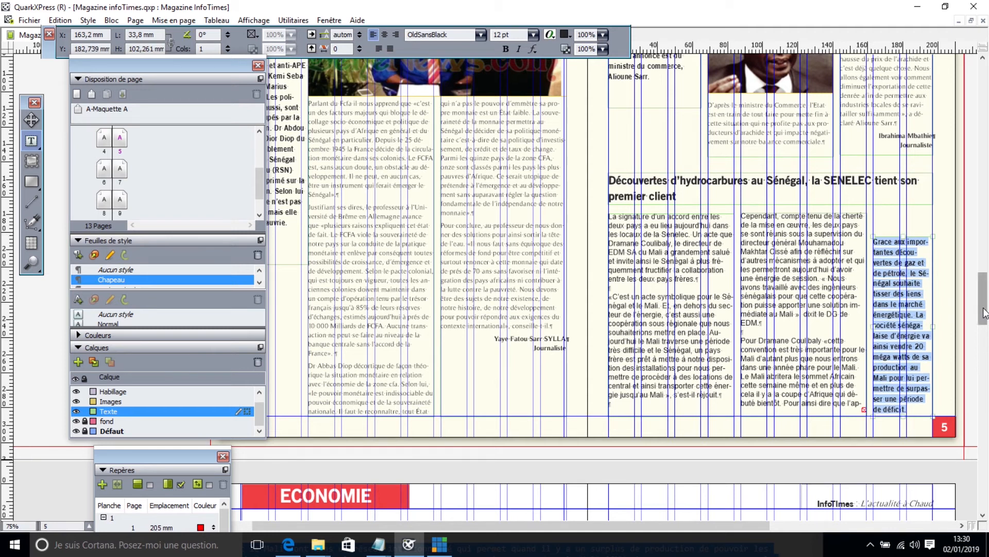
{"action": "left_click", "coordinate": [781, 386]}
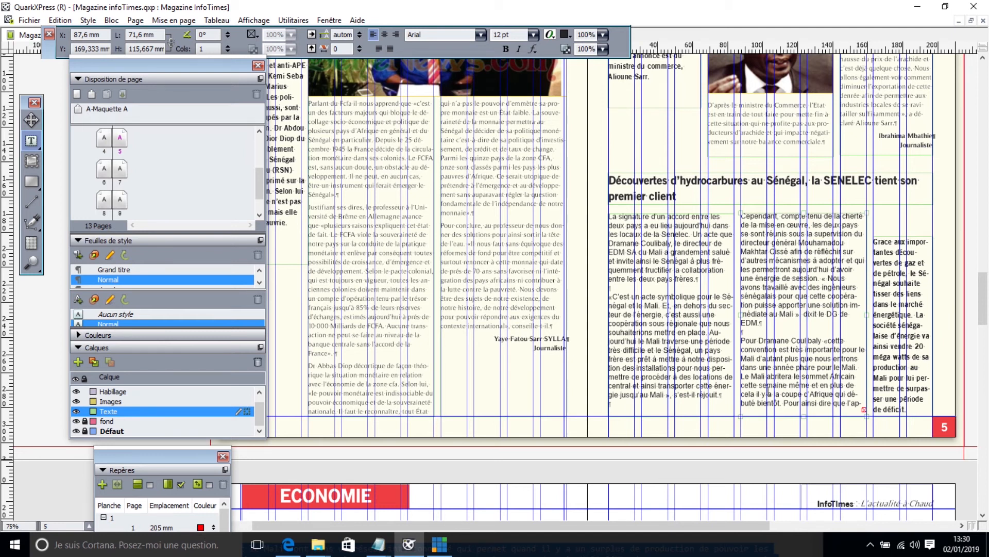
Step: Apply the contenu texte style to the whole SENELEC body story
{"action": "key", "text": "ctrl+a"}
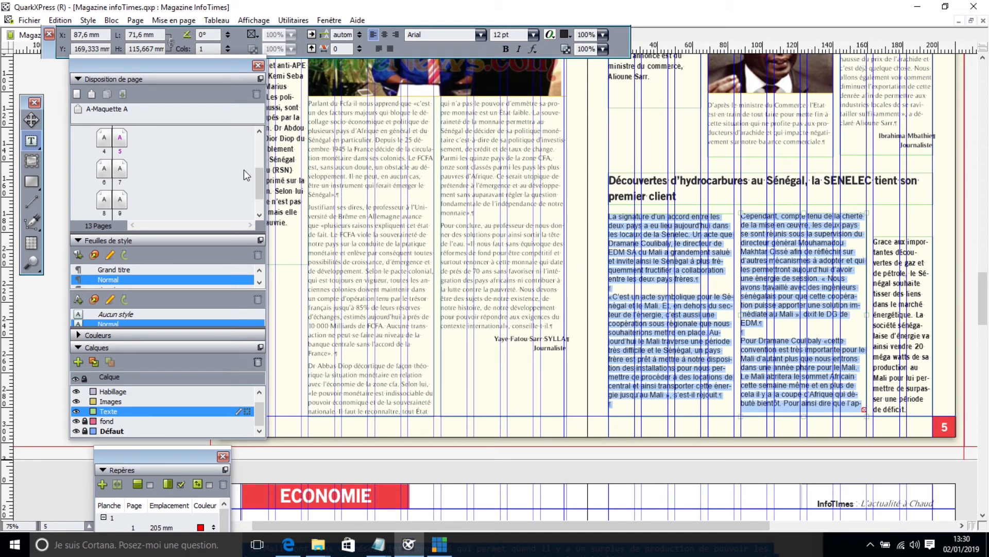
{"action": "left_click", "coordinate": [259, 282]}
{"action": "left_click", "coordinate": [259, 270]}
{"action": "left_click", "coordinate": [259, 271]}
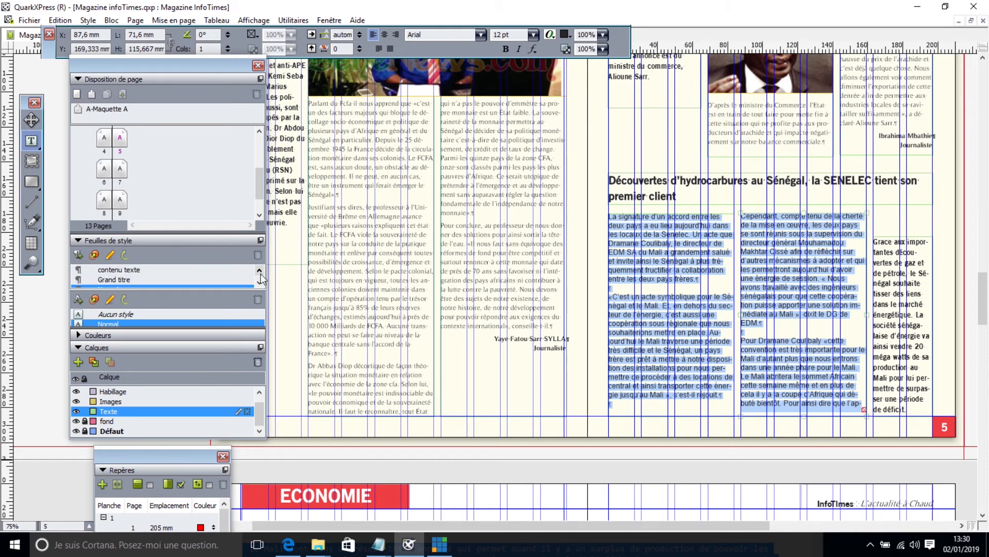
{"action": "left_click", "coordinate": [120, 271]}
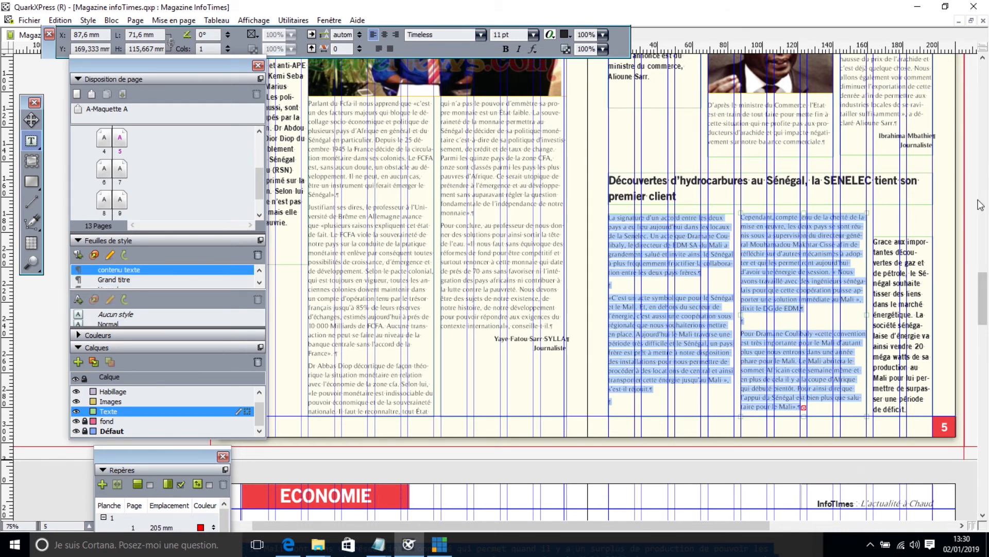
Step: Draw a 71.6 × 216.717 mm text box in the left column of ECONOMIE page 6
{"action": "scroll", "coordinate": [651, 463], "scroll_direction": "down", "scroll_amount": 3}
{"action": "left_click_drag", "start_coordinate": [652, 527], "coordinate": [572, 527]}
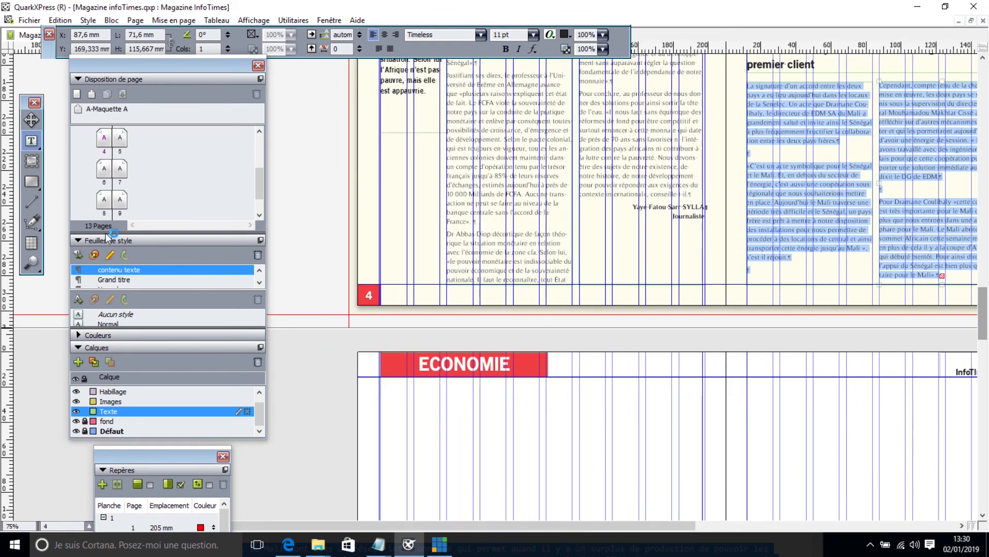
{"action": "left_click", "coordinate": [32, 161]}
{"action": "left_click", "coordinate": [32, 141]}
{"action": "left_click_drag", "start_coordinate": [379, 379], "coordinate": [507, 508]}
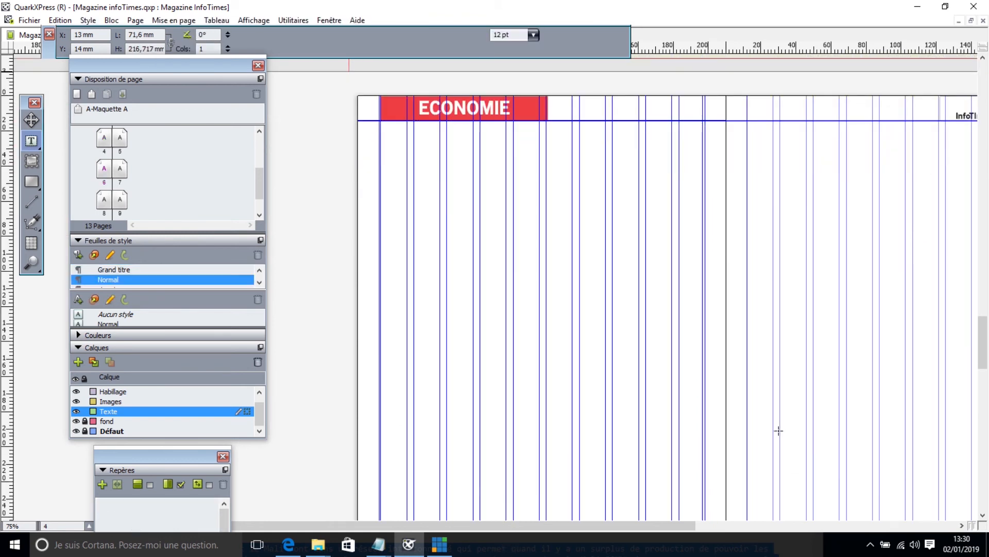
Step: Link the overflowing last page 4 column to the empty page 6 text box
{"action": "scroll", "coordinate": [786, 463], "scroll_direction": "up", "scroll_amount": 4}
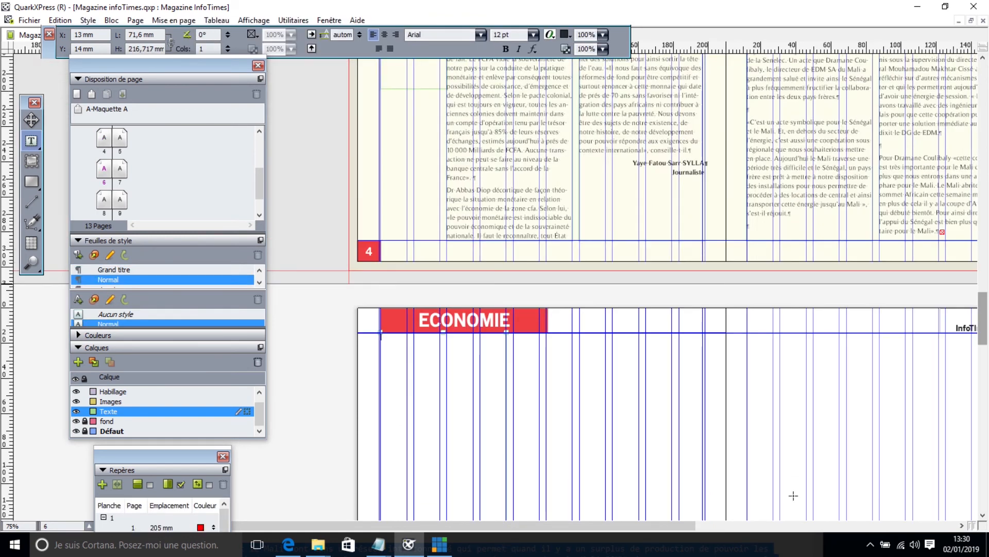
{"action": "scroll", "coordinate": [669, 527], "scroll_direction": "right", "scroll_amount": 3}
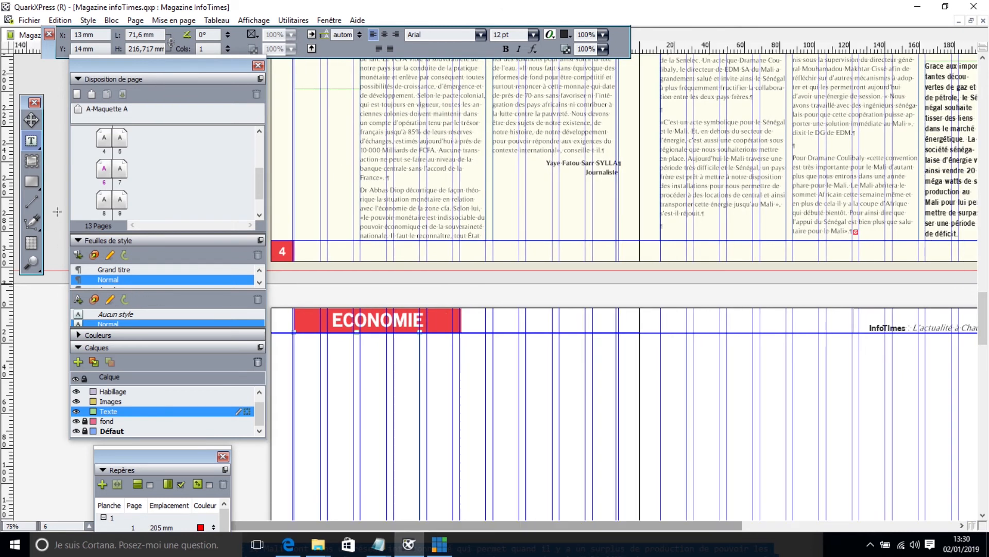
{"action": "mouse_move", "coordinate": [33, 140]}
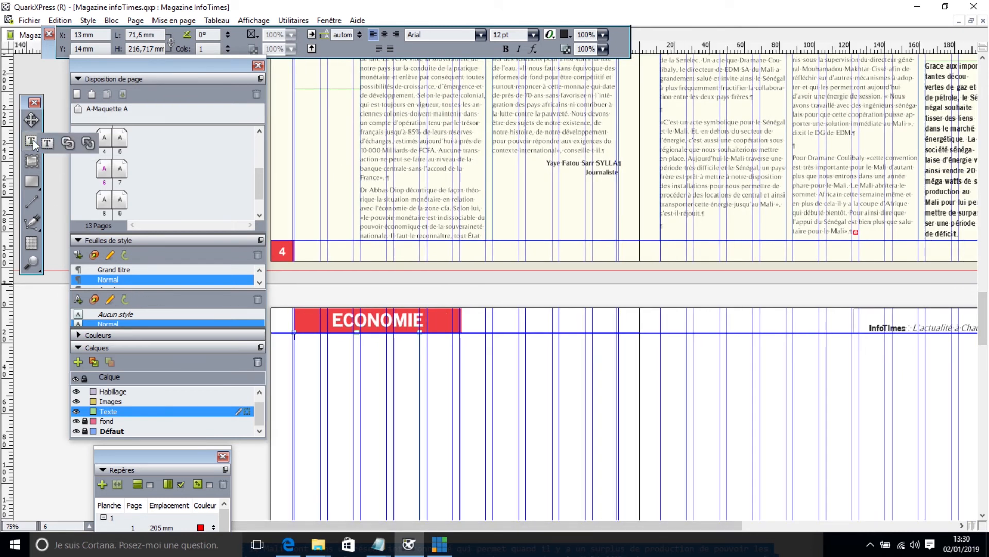
{"action": "left_click", "coordinate": [67, 145]}
{"action": "left_click", "coordinate": [897, 210]}
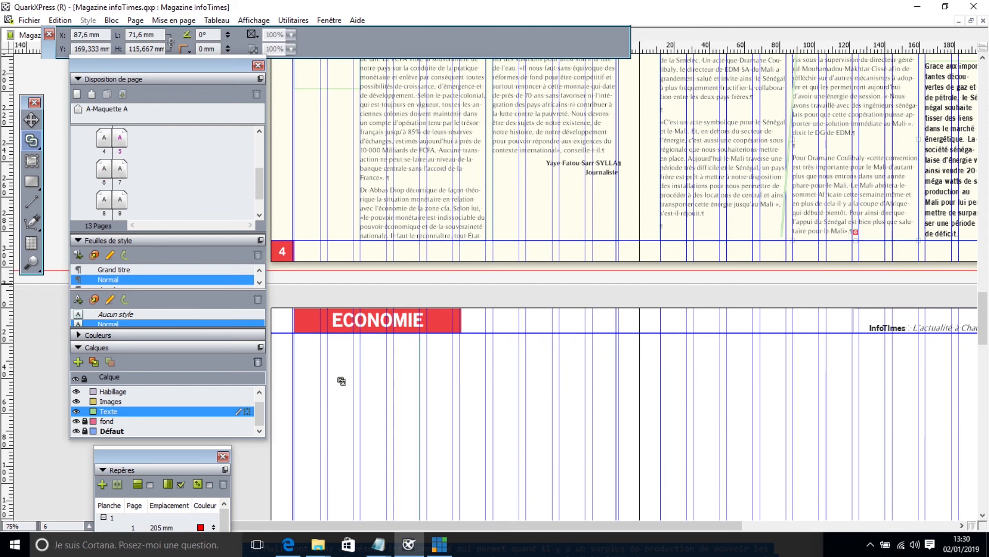
{"action": "left_click", "coordinate": [342, 381]}
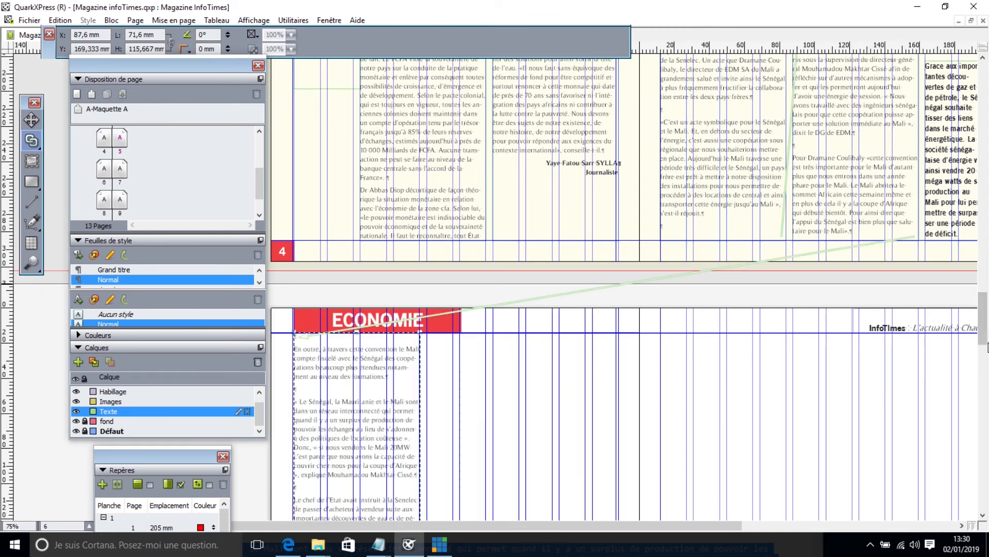
Step: Extend the left page 6 text box down to the page bottom
{"action": "left_click_drag", "start_coordinate": [983, 336], "coordinate": [984, 370]}
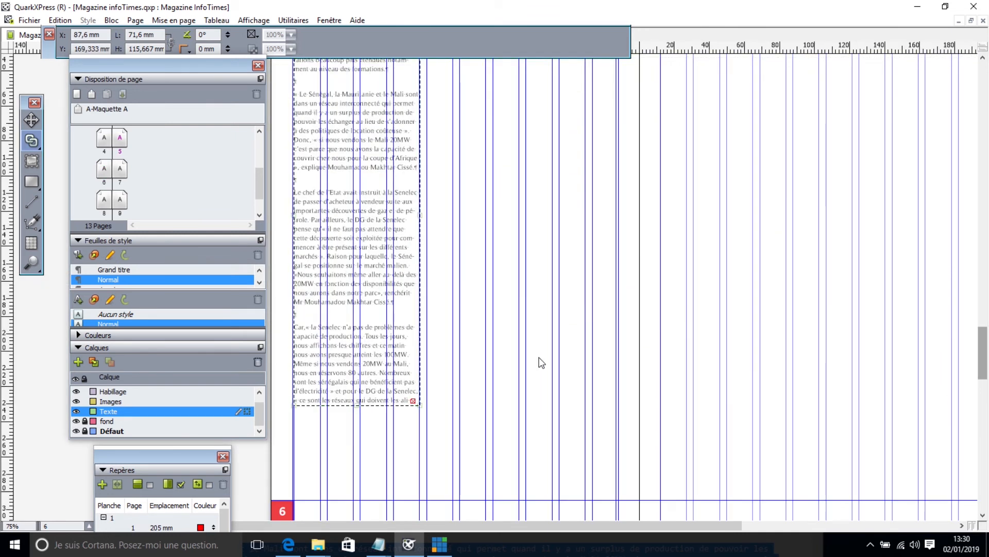
{"action": "left_click", "coordinate": [357, 405]}
{"action": "left_click_drag", "start_coordinate": [357, 405], "coordinate": [357, 500]}
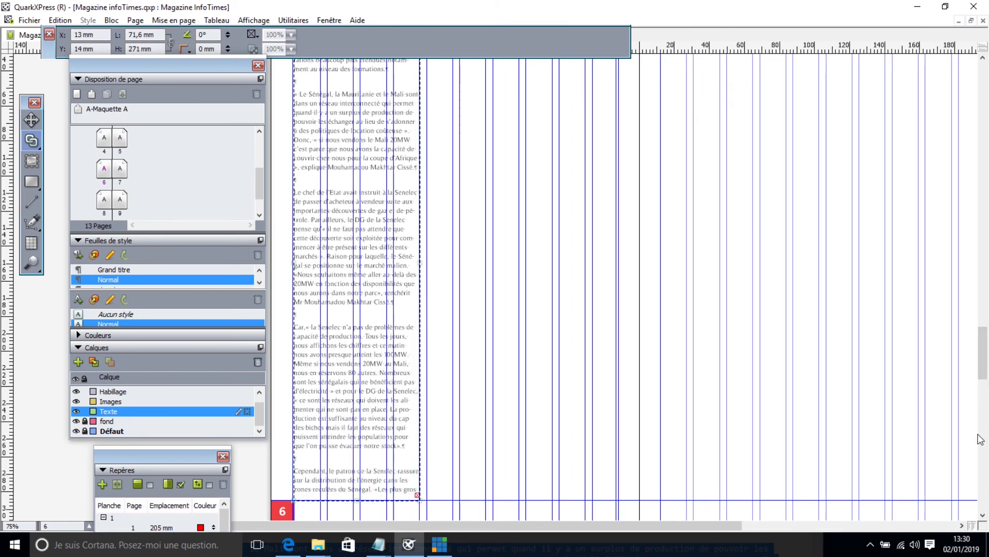
{"action": "left_click_drag", "start_coordinate": [983, 356], "coordinate": [984, 319]}
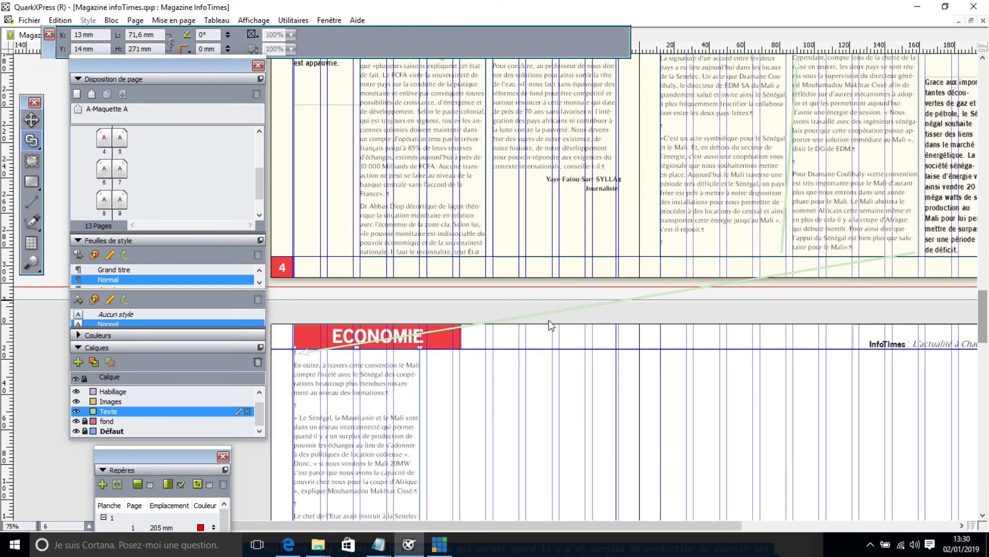
Step: Select the whole linked story, undo the accidental text box rotation, and deselect
{"action": "left_click_drag", "start_coordinate": [34, 147], "coordinate": [40, 144]}
{"action": "key", "text": "ctrl+a"}
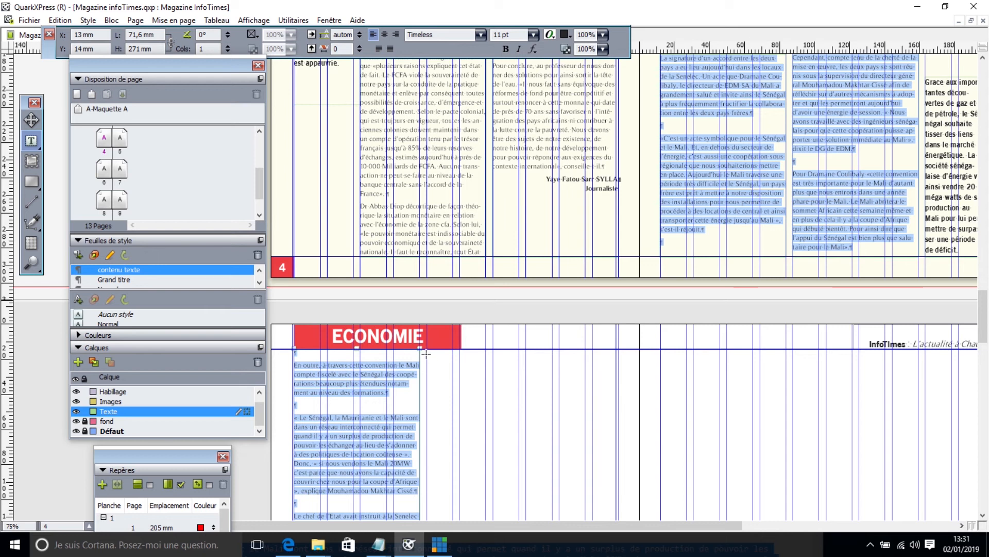
{"action": "left_click_drag", "start_coordinate": [427, 351], "coordinate": [528, 467]}
{"action": "key", "text": "ctrl+z"}
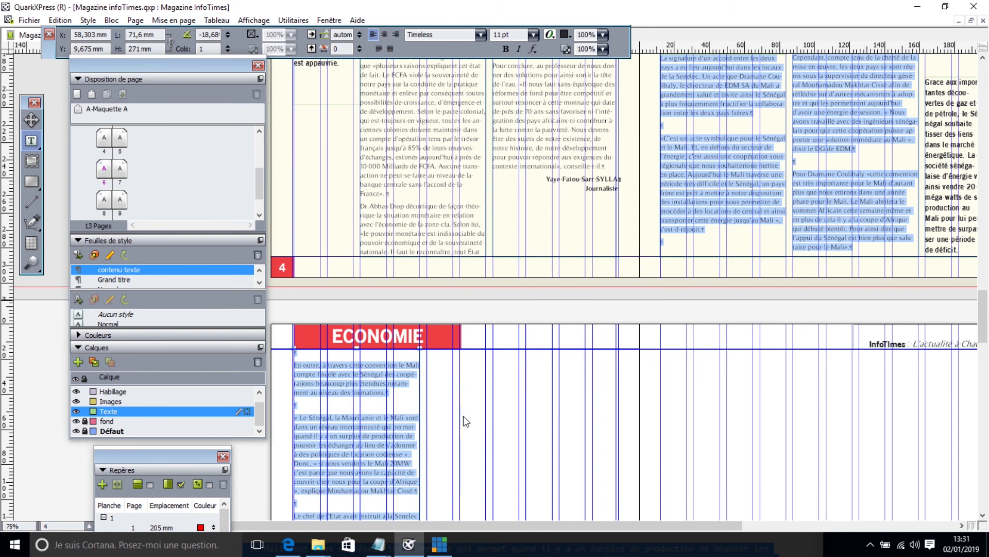
{"action": "left_click", "coordinate": [441, 359]}
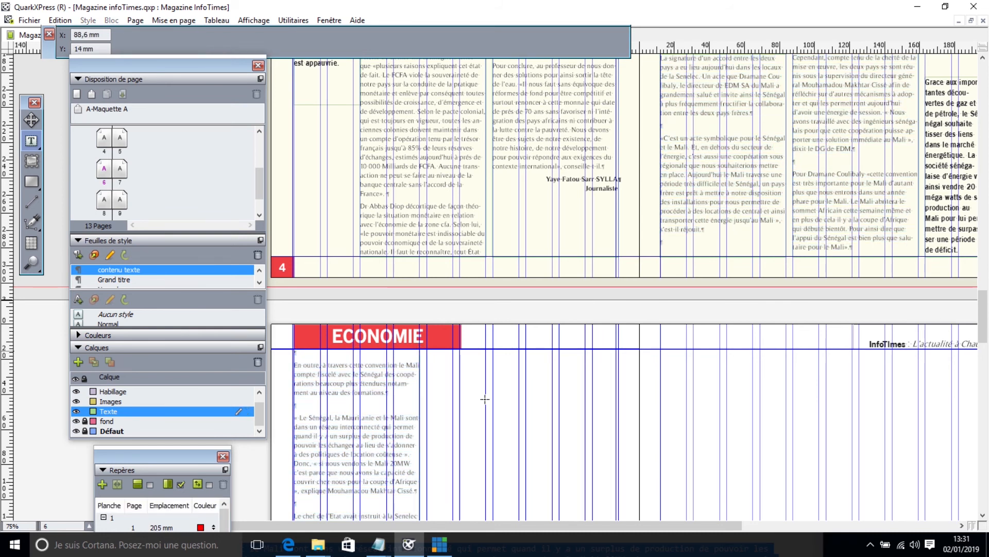
Step: Draw a second text box beside the first page 6 column and link the story into it
{"action": "mouse_move", "coordinate": [541, 434]}
{"action": "left_mouse_down"}
{"action": "mouse_move", "coordinate": [550, 467]}
{"action": "mouse_move", "coordinate": [541, 495]}
{"action": "mouse_move", "coordinate": [561, 554]}
{"action": "mouse_move", "coordinate": [556, 431]}
{"action": "left_mouse_up"}
{"action": "left_click_drag", "start_coordinate": [31, 140], "coordinate": [68, 142]}
{"action": "left_click", "coordinate": [325, 251]}
{"action": "left_click", "coordinate": [486, 217]}
Step: Stretch the new box to the page bottom and make Images the active layer
{"action": "mouse_move", "coordinate": [986, 392]}
{"action": "left_mouse_down"}
{"action": "mouse_move", "coordinate": [985, 428]}
{"action": "mouse_move", "coordinate": [985, 379]}
{"action": "left_mouse_up"}
{"action": "mouse_move", "coordinate": [493, 434]}
{"action": "left_mouse_down"}
{"action": "mouse_move", "coordinate": [498, 342]}
{"action": "mouse_move", "coordinate": [490, 452]}
{"action": "mouse_move", "coordinate": [491, 431]}
{"action": "left_mouse_up"}
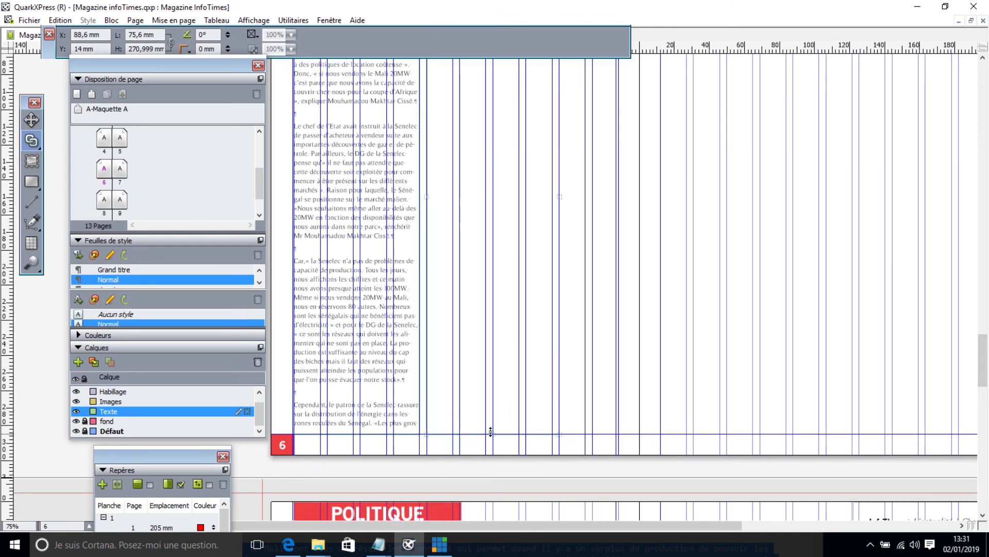
{"action": "left_click", "coordinate": [98, 401]}
{"action": "left_click_drag", "start_coordinate": [985, 369], "coordinate": [985, 314]}
Step: Draw a picture box under the SENELEC headline with a 7 pt runaround top offset
{"action": "left_click", "coordinate": [31, 161]}
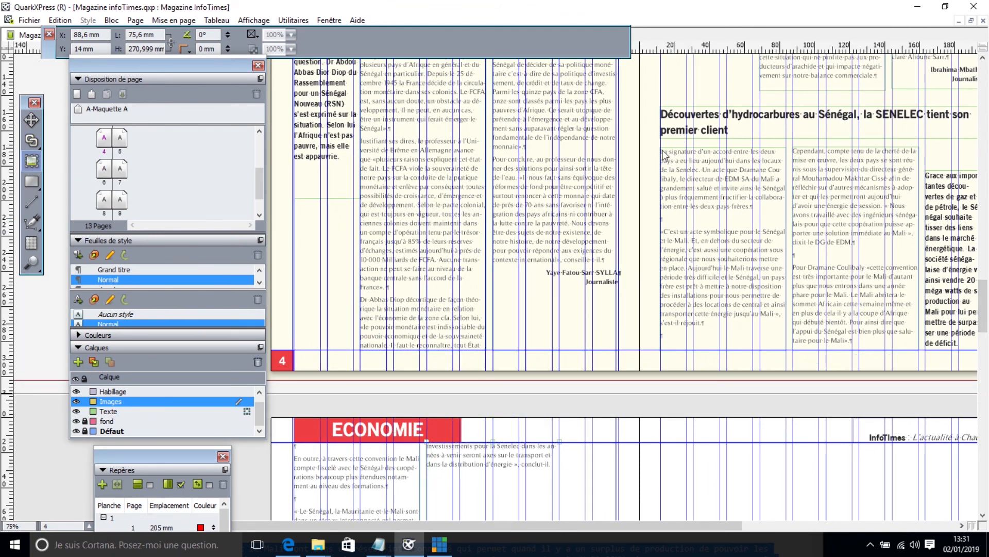
{"action": "left_click_drag", "start_coordinate": [660, 149], "coordinate": [920, 275]}
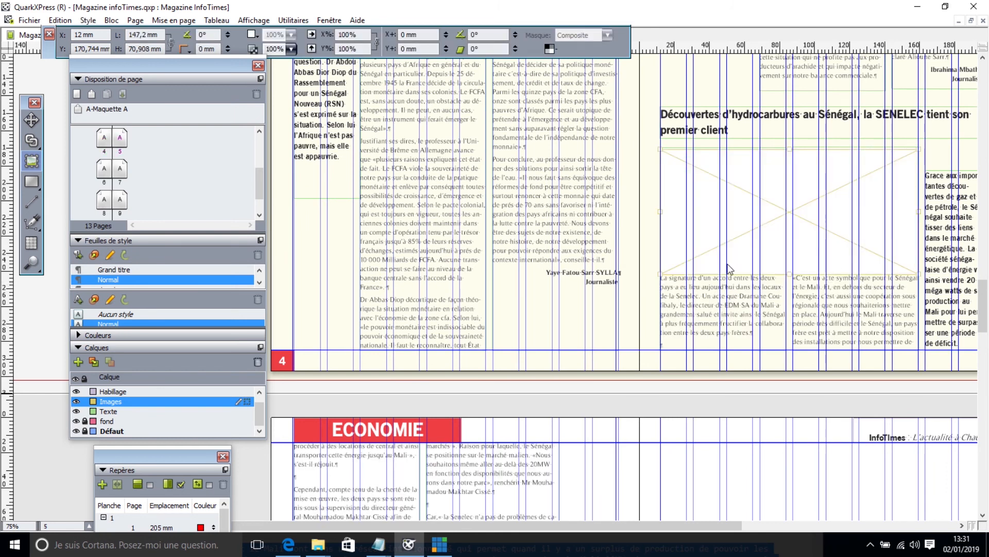
{"action": "mouse_move", "coordinate": [985, 323]}
{"action": "left_mouse_down"}
{"action": "mouse_move", "coordinate": [985, 354]}
{"action": "mouse_move", "coordinate": [985, 328]}
{"action": "left_mouse_up"}
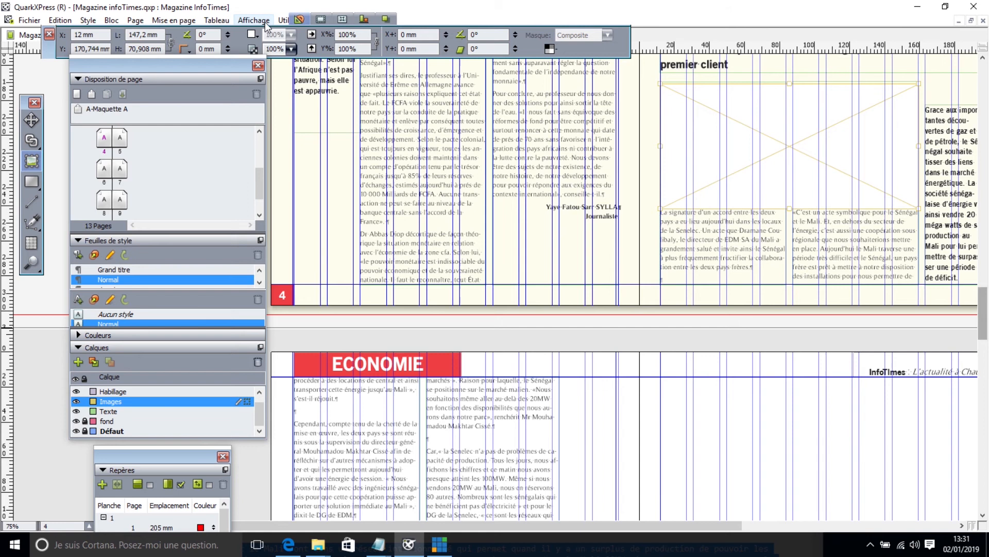
{"action": "left_click", "coordinate": [343, 19]}
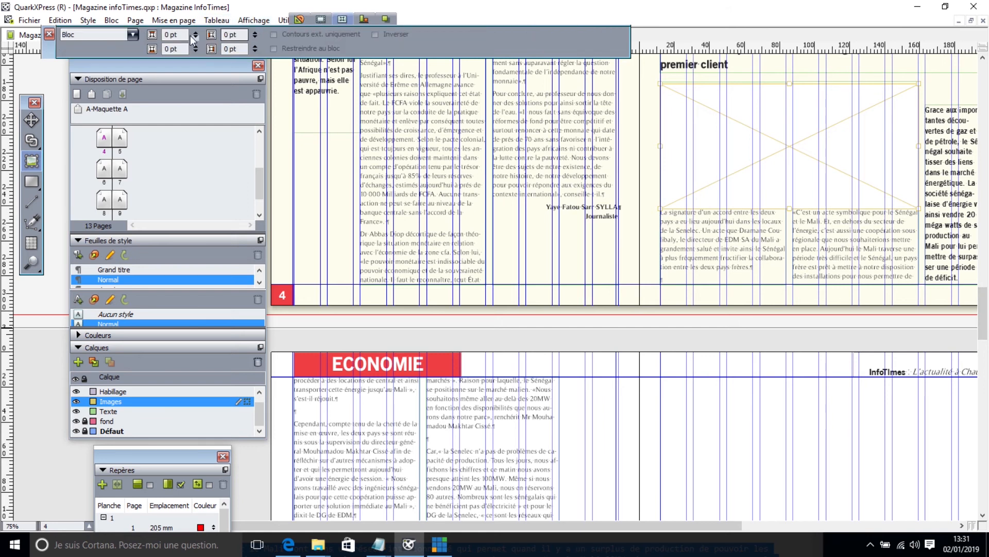
{"action": "left_click", "coordinate": [196, 45]}
{"action": "left_click", "coordinate": [195, 46]}
{"action": "left_click", "coordinate": [196, 45]}
{"action": "left_click", "coordinate": [195, 45]}
Step: Delete the blank paragraph atop the second column and reselect the picture box
{"action": "left_click", "coordinate": [804, 225]}
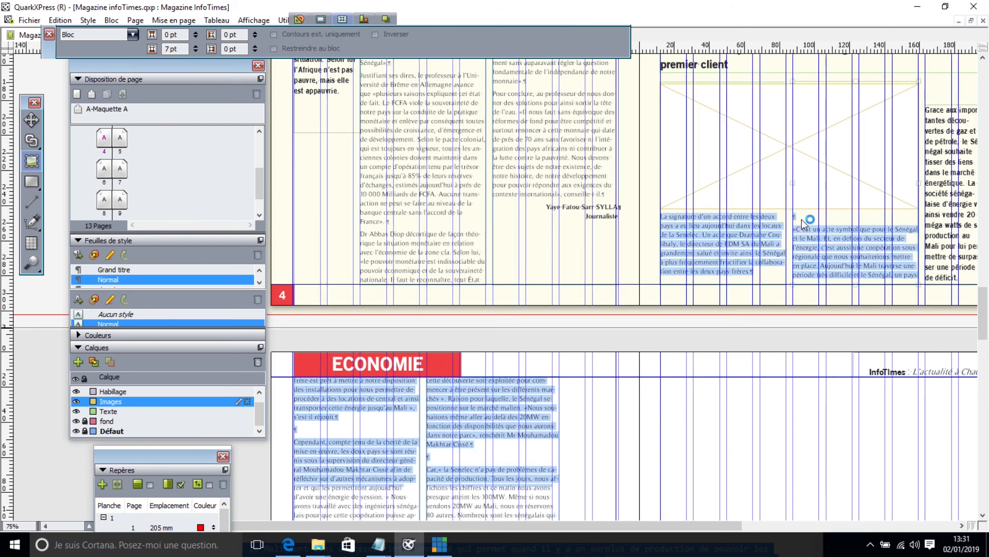
{"action": "left_click", "coordinate": [798, 219]}
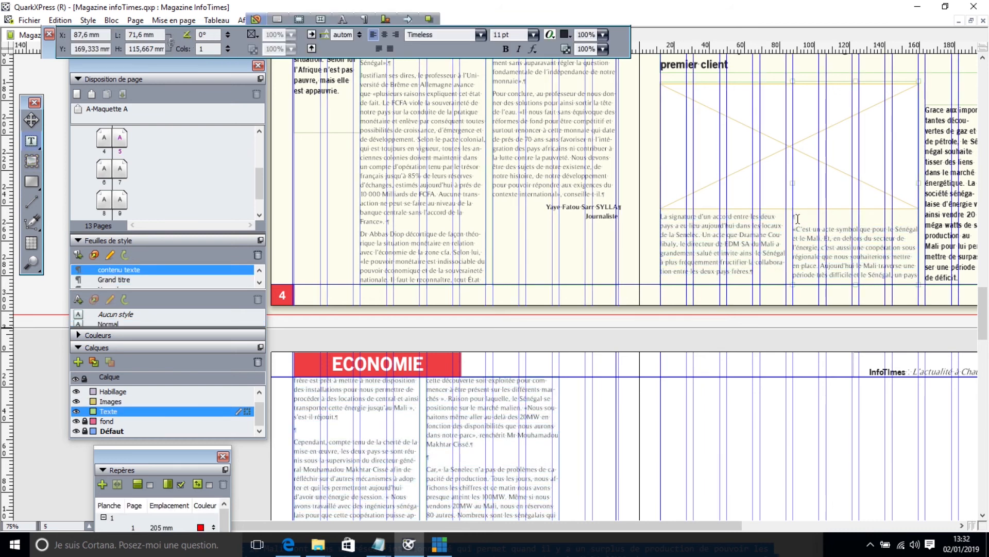
{"action": "key", "text": "Delete"}
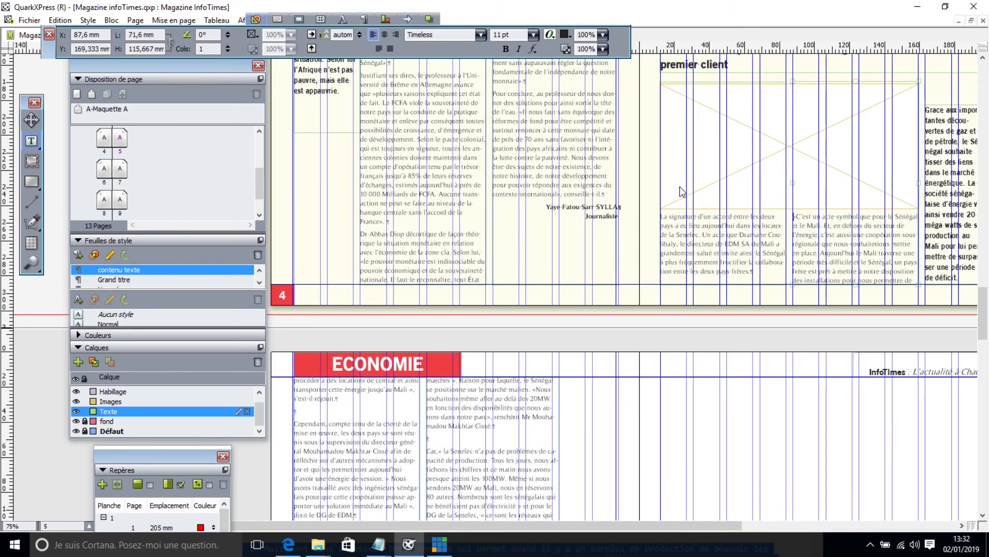
{"action": "left_click", "coordinate": [714, 151]}
Step: Import the senelec photo into the picture box, enlarge and reposition it to frame the meeting
{"action": "key", "text": "ctrl+e"}
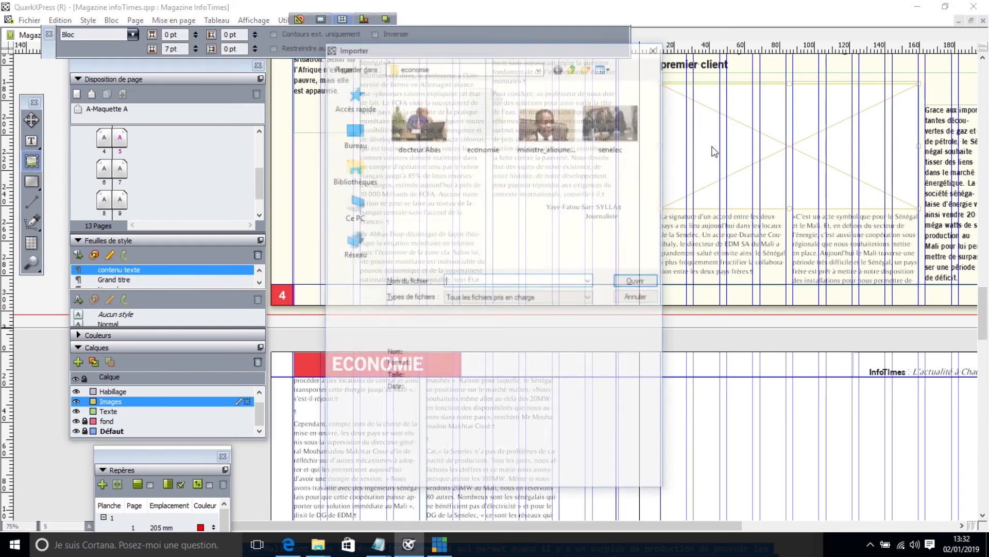
{"action": "left_click", "coordinate": [610, 124]}
{"action": "double_click", "coordinate": [610, 125]}
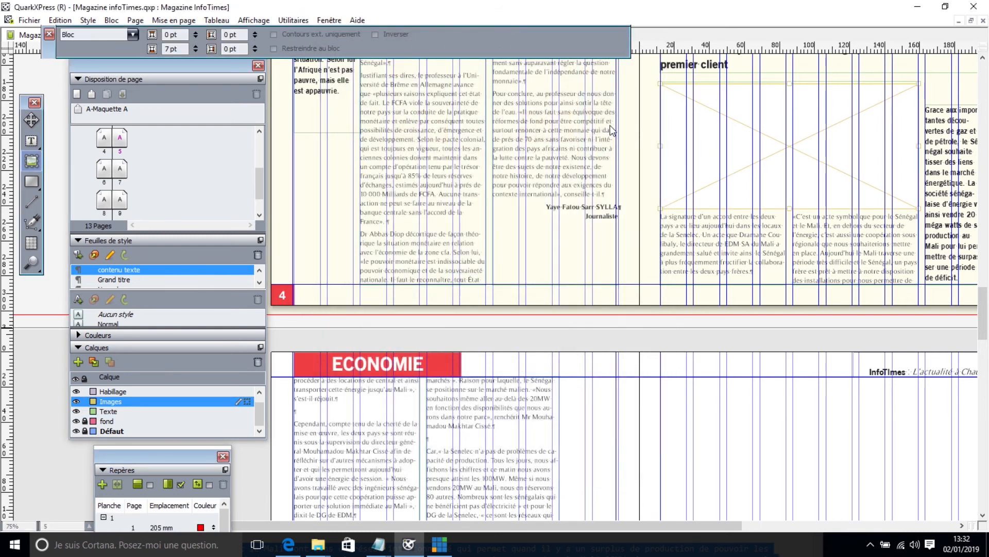
{"action": "left_click_drag", "start_coordinate": [764, 151], "coordinate": [847, 202]}
{"action": "left_click_drag", "start_coordinate": [773, 160], "coordinate": [880, 196]}
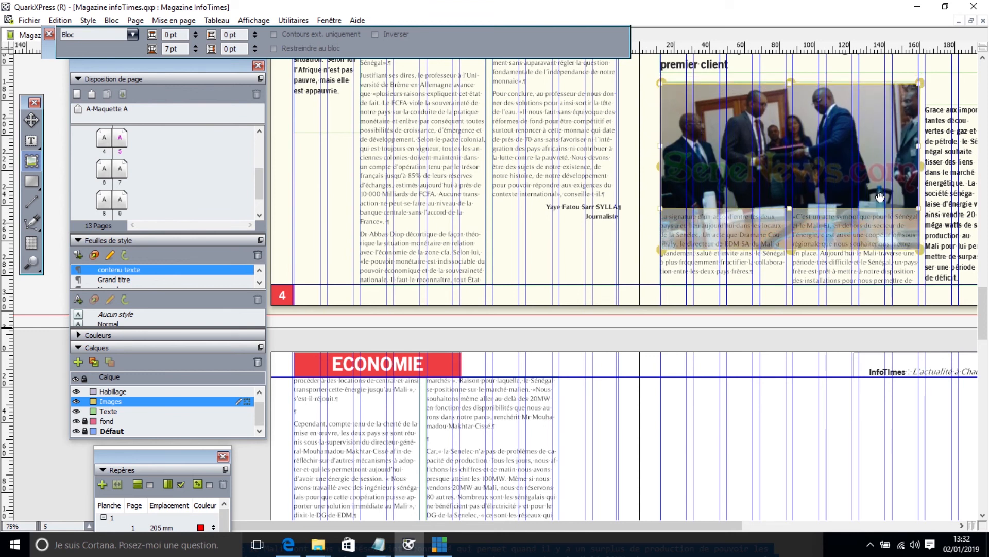
{"action": "left_click", "coordinate": [32, 121]}
{"action": "left_click_drag", "start_coordinate": [988, 289], "coordinate": [988, 358]}
{"action": "left_click", "coordinate": [344, 383]}
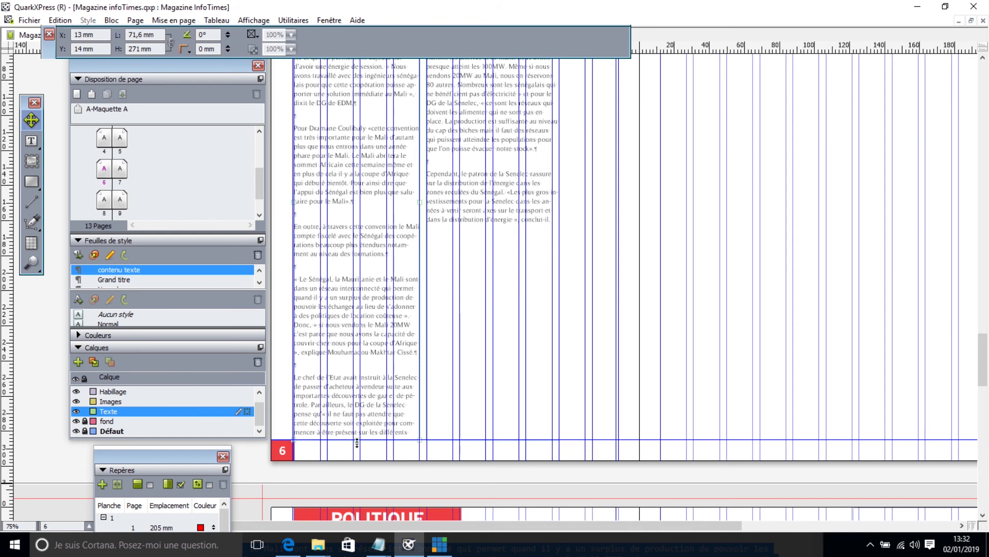
Step: Shorten both page 6 columns, then widen and lengthen the right box to 105.938 by 160.582 mm
{"action": "left_click_drag", "start_coordinate": [355, 441], "coordinate": [354, 233]}
{"action": "left_click_drag", "start_coordinate": [491, 438], "coordinate": [486, 234]}
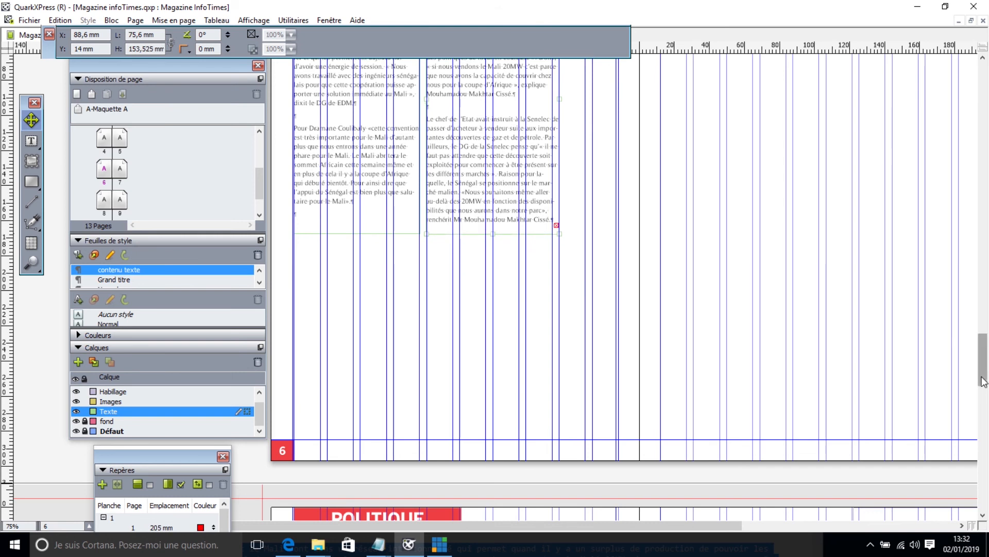
{"action": "scroll", "coordinate": [982, 361], "scroll_direction": "up", "scroll_amount": 5}
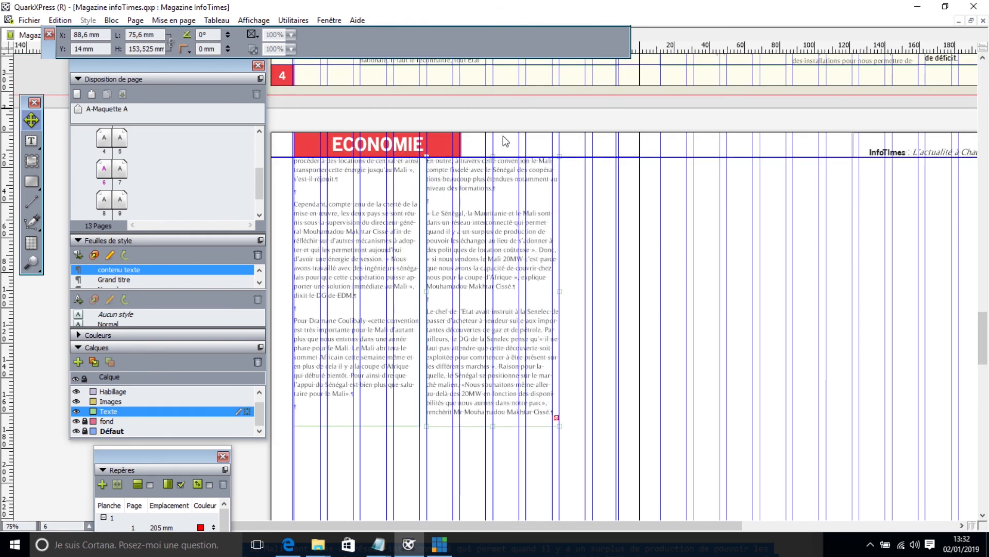
{"action": "left_click", "coordinate": [32, 141]}
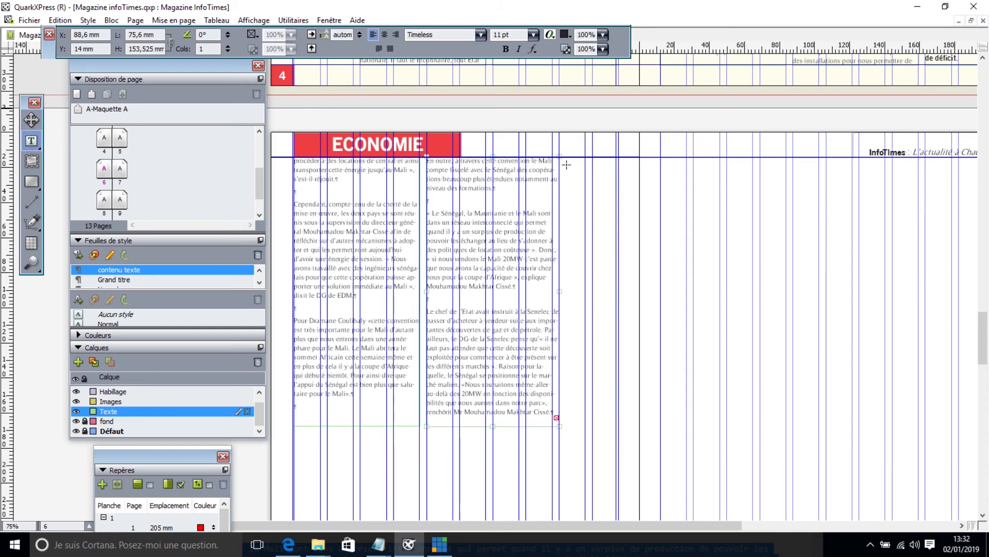
{"action": "left_click_drag", "start_coordinate": [559, 158], "coordinate": [515, 160]}
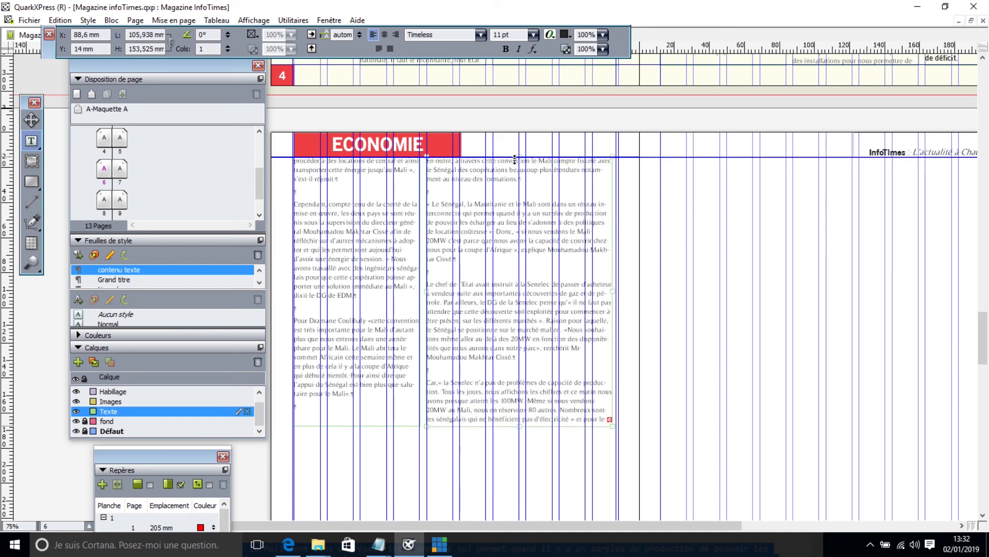
{"action": "mouse_move", "coordinate": [520, 441]}
{"action": "left_mouse_down"}
{"action": "mouse_move", "coordinate": [520, 480]}
{"action": "mouse_move", "coordinate": [519, 439]}
{"action": "left_mouse_up"}
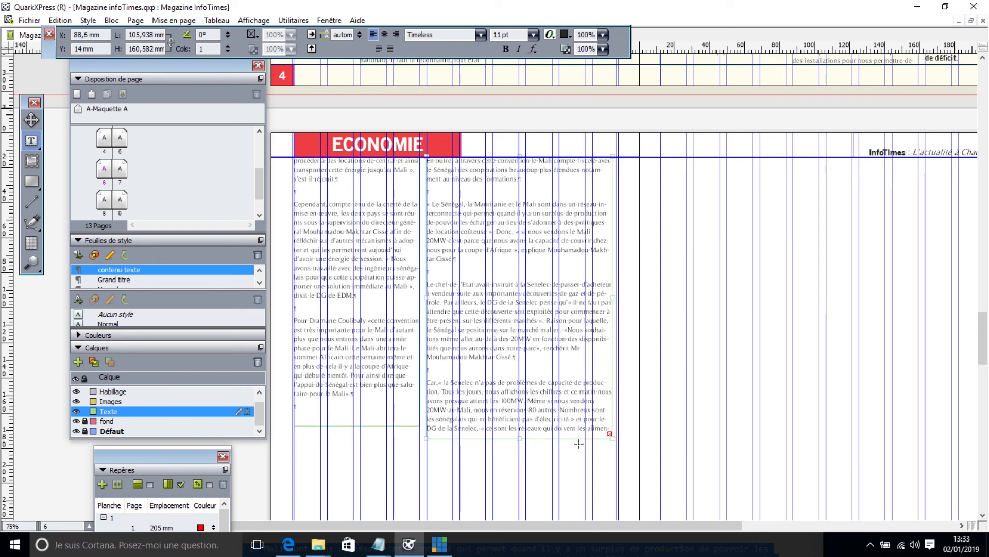
{"action": "left_click", "coordinate": [365, 410]}
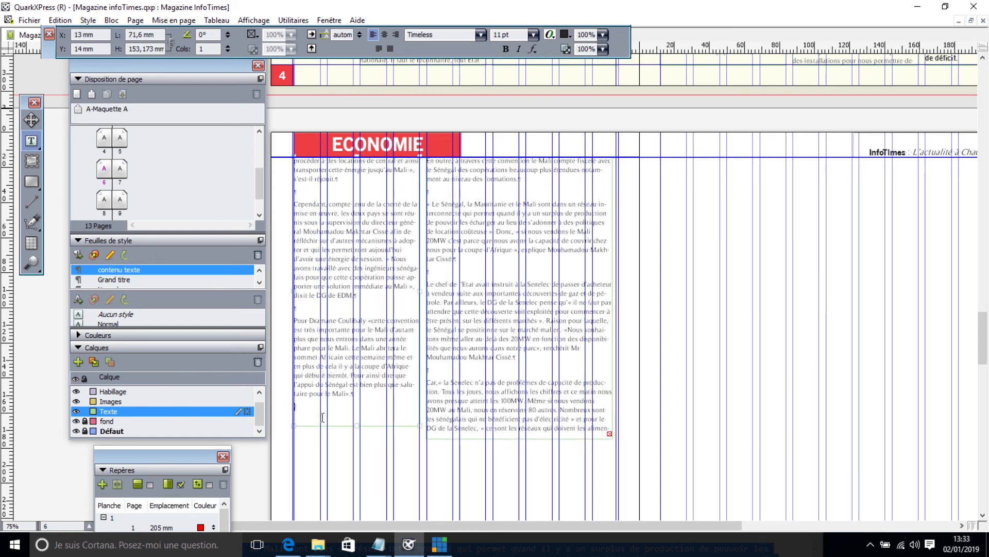
Step: Remove the left column's empty paragraphs, including those before Pour Dramane and Cependant
{"action": "key", "text": "Delete"}
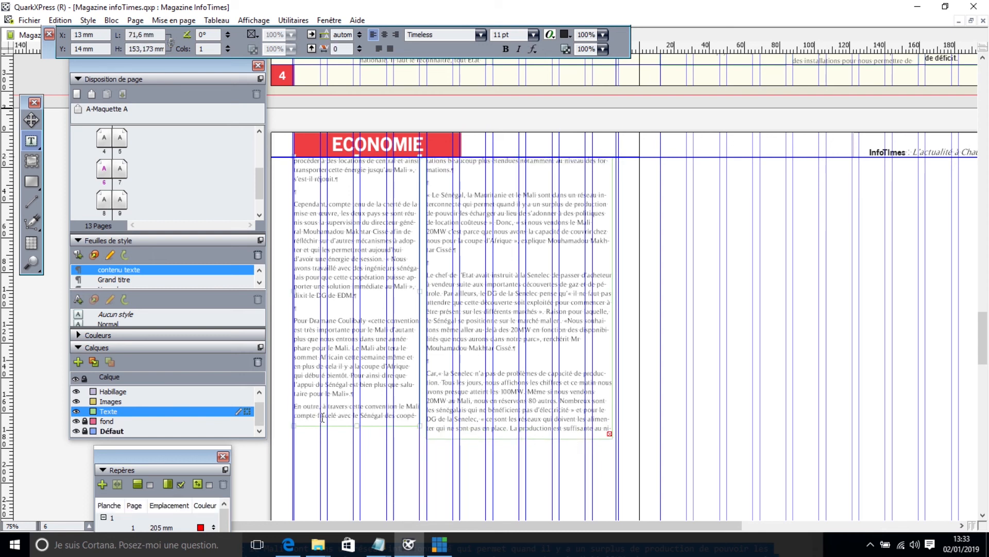
{"action": "left_click", "coordinate": [308, 313]}
{"action": "key", "text": "BackSpace"}
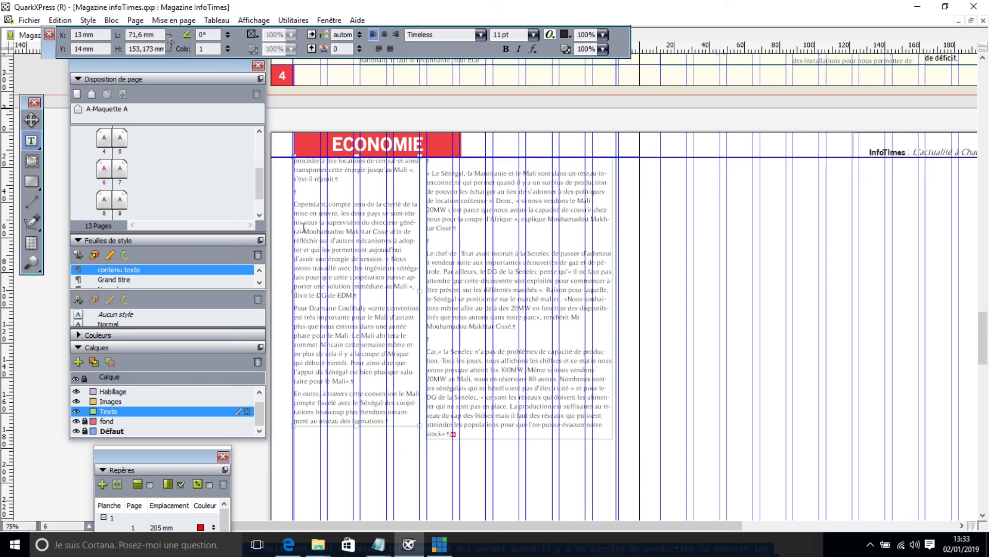
{"action": "left_click", "coordinate": [300, 194]}
{"action": "key", "text": "BackSpace"}
Step: Remove the right column's empty paragraphs after Cissé and before Car and Cependant
{"action": "left_click", "coordinate": [609, 236]}
{"action": "left_click", "coordinate": [32, 121]}
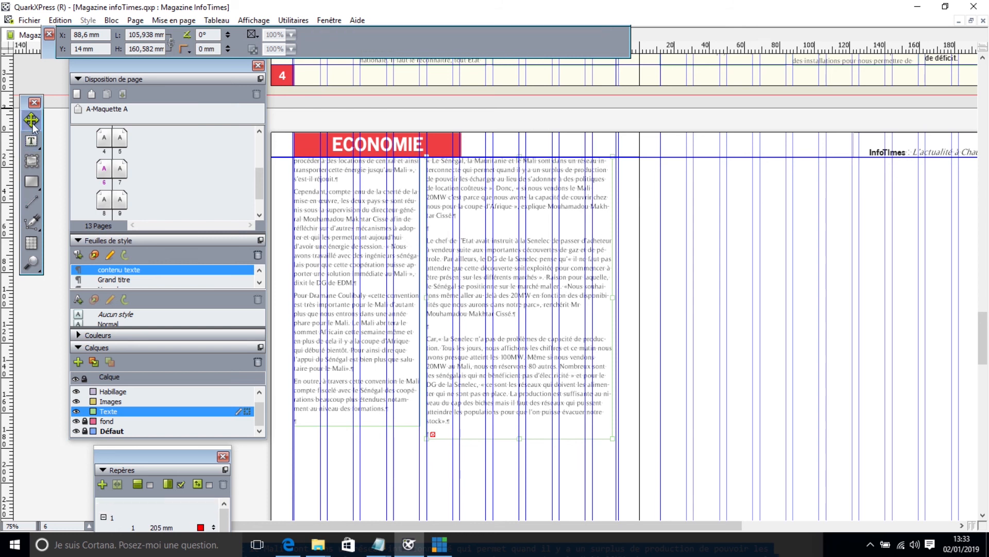
{"action": "key", "text": "t"}
{"action": "left_click", "coordinate": [435, 228]}
{"action": "key", "text": "BackSpace"}
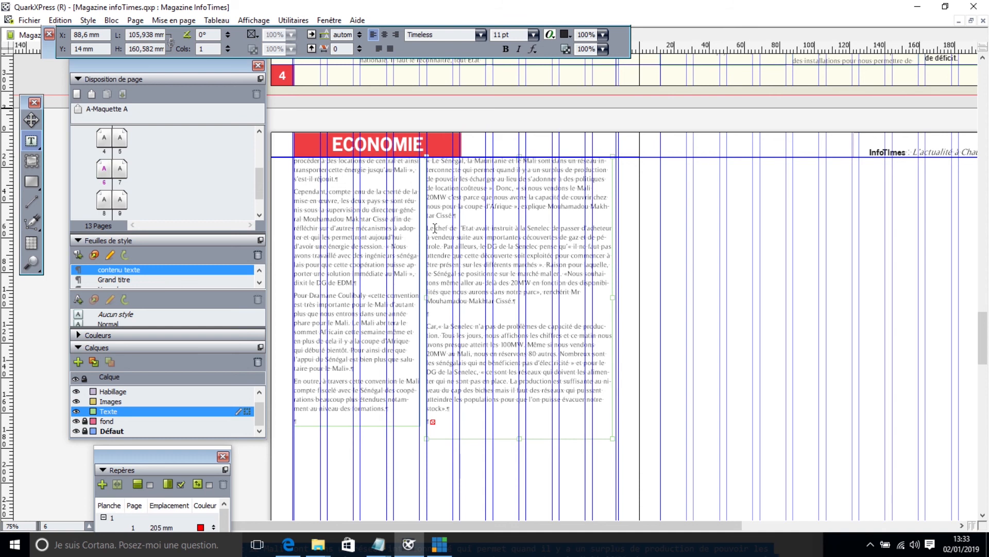
{"action": "left_click", "coordinate": [443, 315]}
{"action": "key", "text": "BackSpace"}
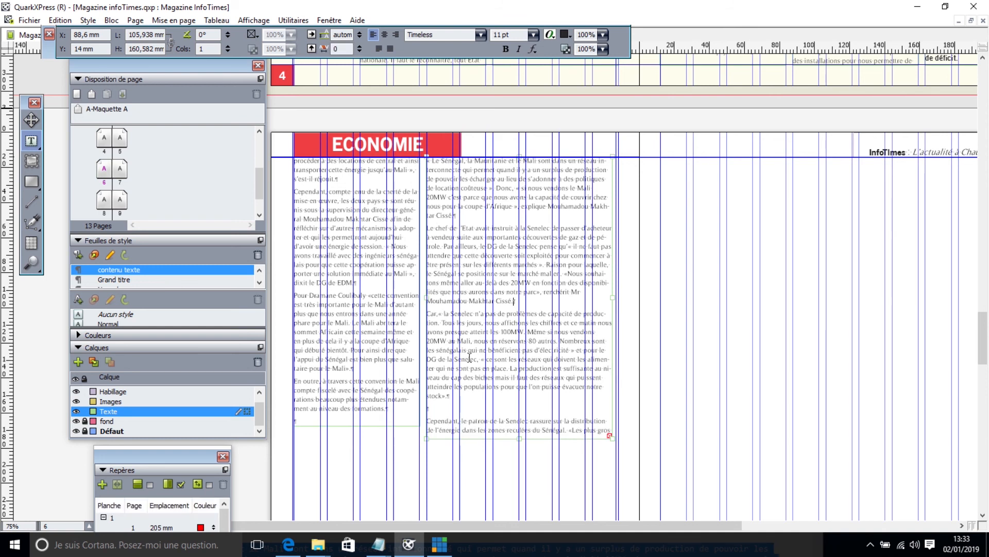
{"action": "left_click", "coordinate": [455, 411]}
{"action": "key", "text": "BackSpace"}
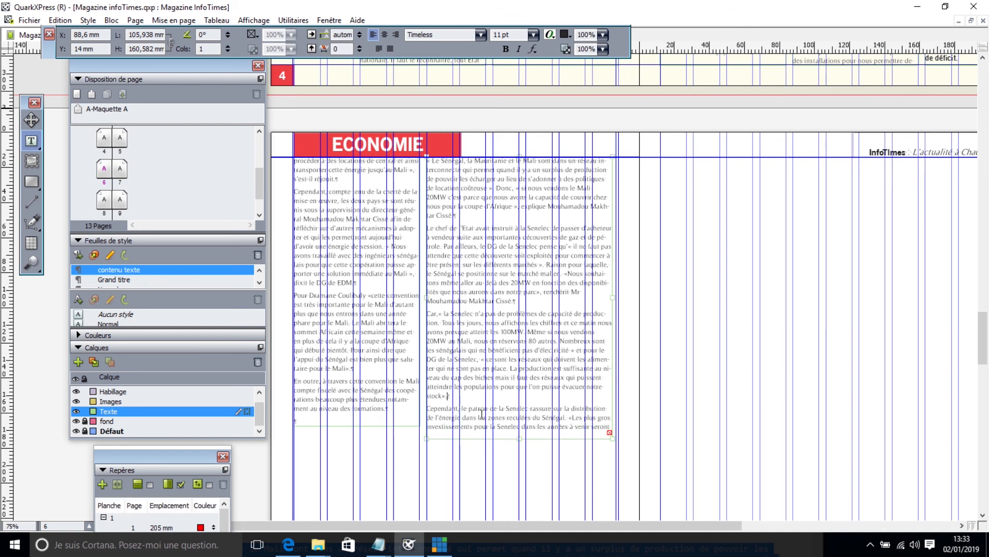
Step: Narrow the right column to 75.599 mm and lengthen the left column to about 200.8 mm
{"action": "left_click_drag", "start_coordinate": [611, 298], "coordinate": [557, 304]}
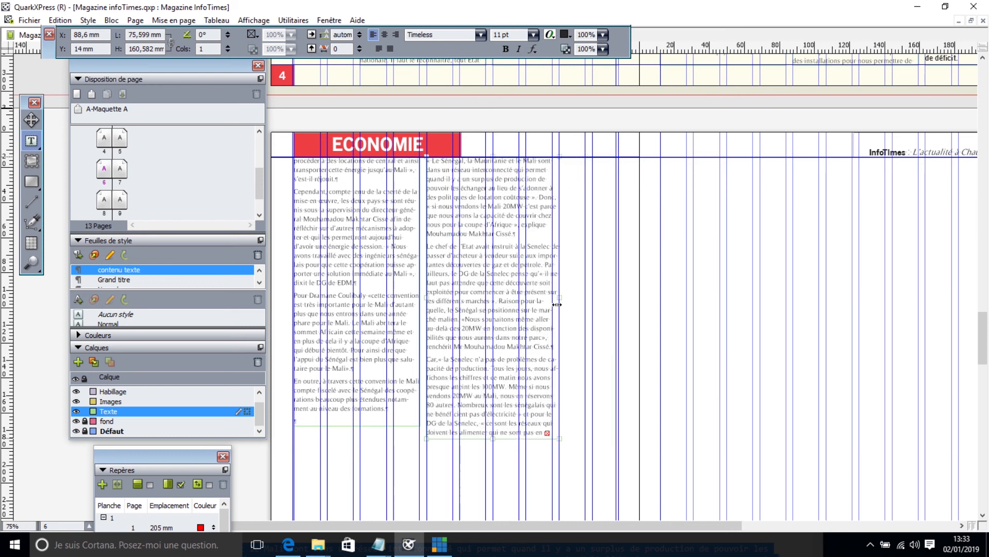
{"action": "left_click", "coordinate": [319, 421]}
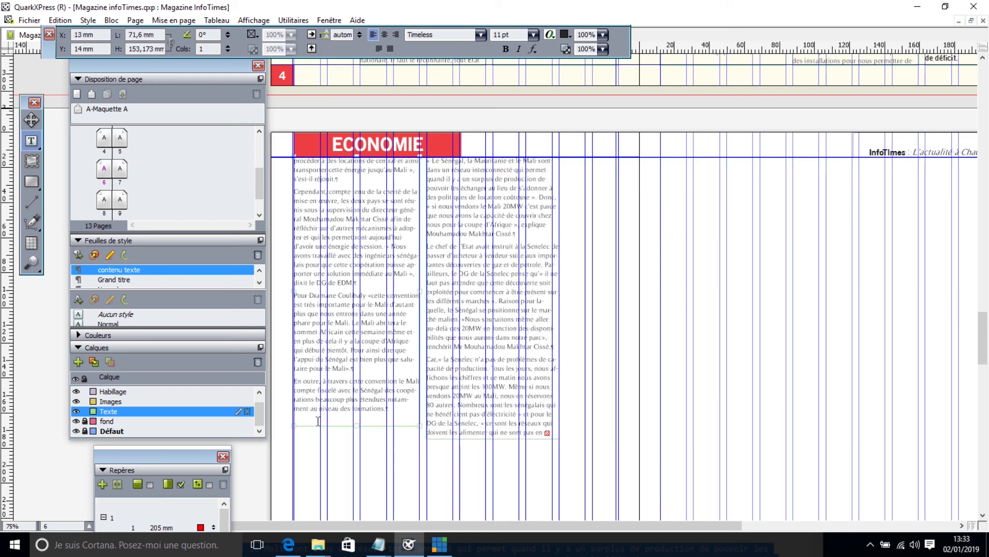
{"action": "key", "text": "BackSpace"}
{"action": "left_click_drag", "start_coordinate": [356, 426], "coordinate": [368, 472]}
Step: Lengthen the right column to reveal the ending and type the journalist's name and 'Journaliste'
{"action": "left_click", "coordinate": [542, 371]}
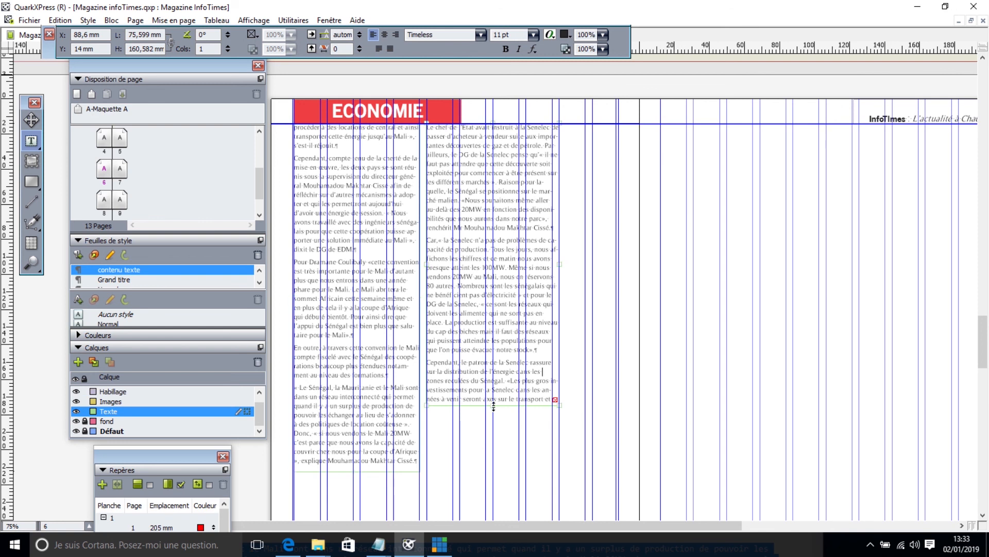
{"action": "left_click_drag", "start_coordinate": [493, 425], "coordinate": [488, 473]}
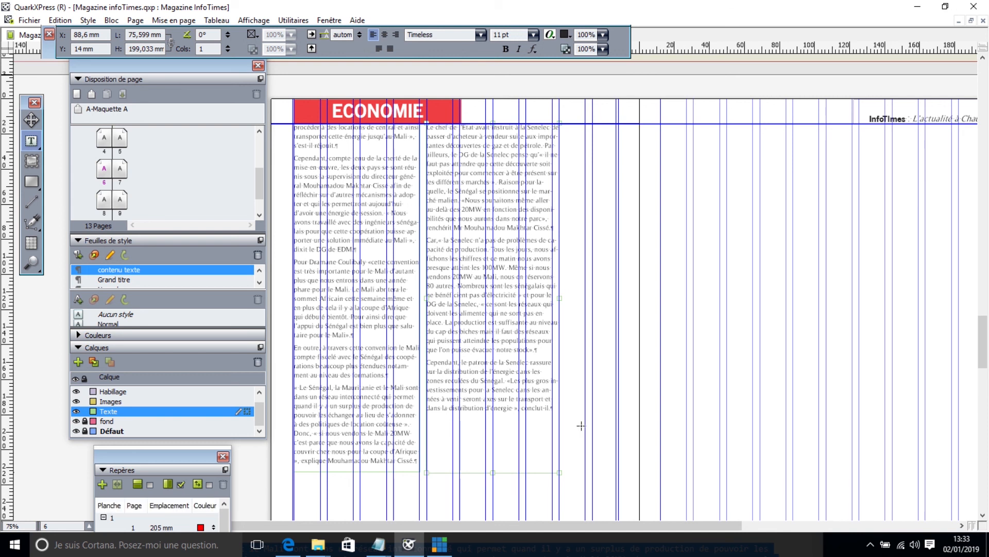
{"action": "type", "text": "Yaye Oumou SY"}
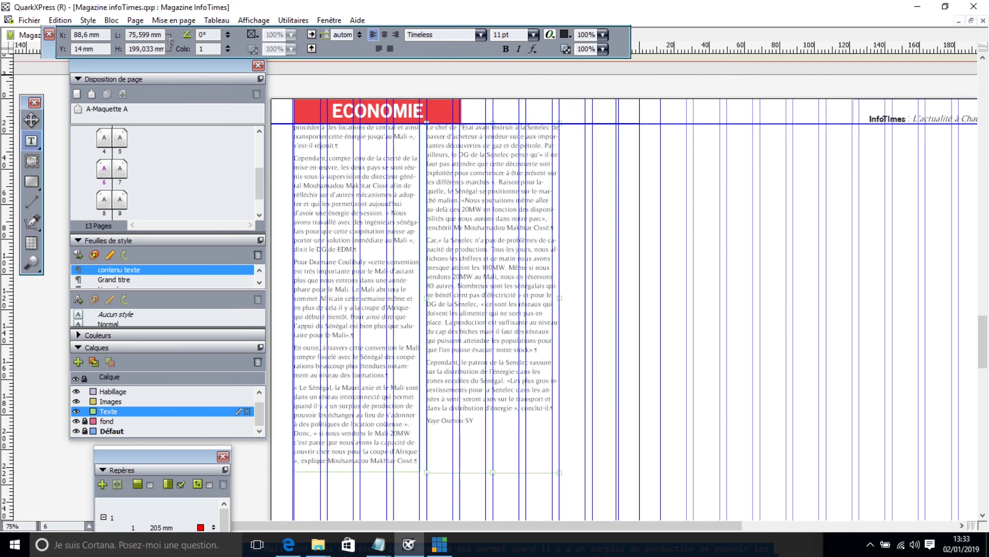
{"action": "type", "text": "lou"}
{"action": "type", "text": "rnaliste"}
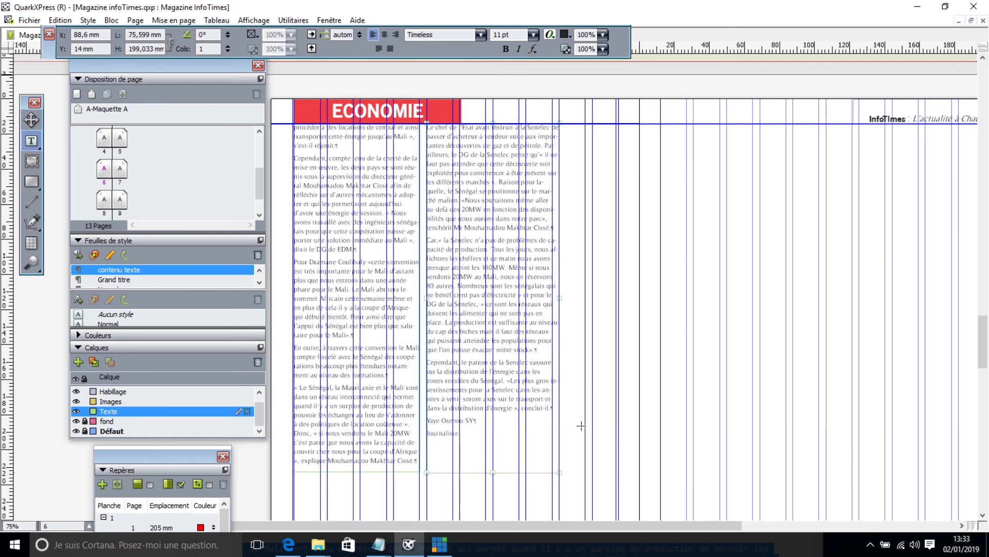
Step: Apply the bold, right-aligned signature style sheet to the two byline lines
{"action": "left_click_drag", "start_coordinate": [426, 426], "coordinate": [424, 420]}
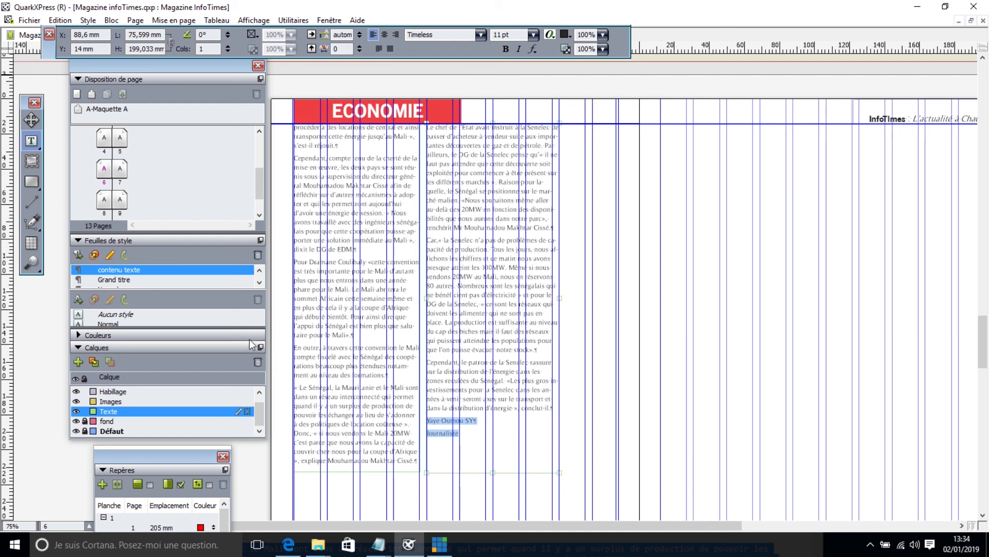
{"action": "left_click", "coordinate": [258, 283]}
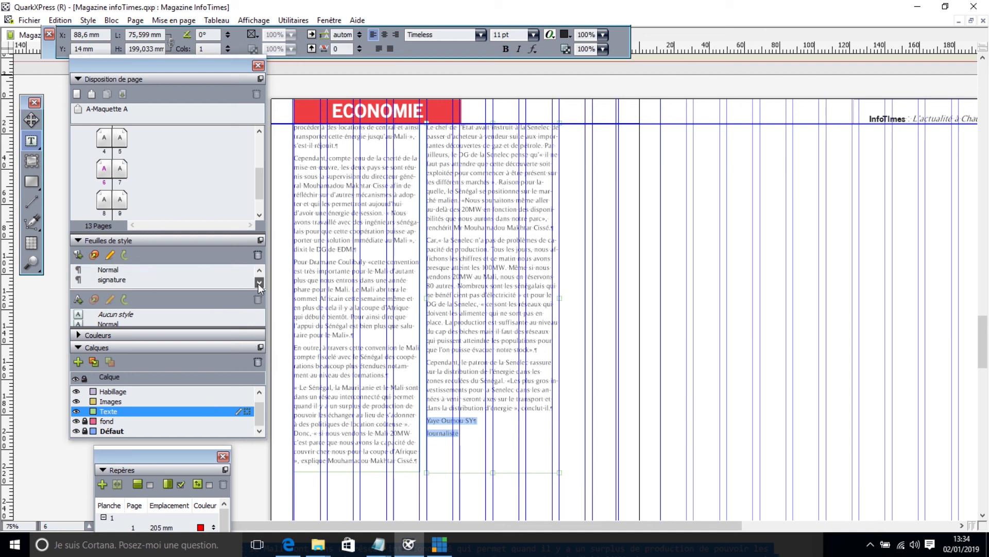
{"action": "left_click", "coordinate": [116, 282]}
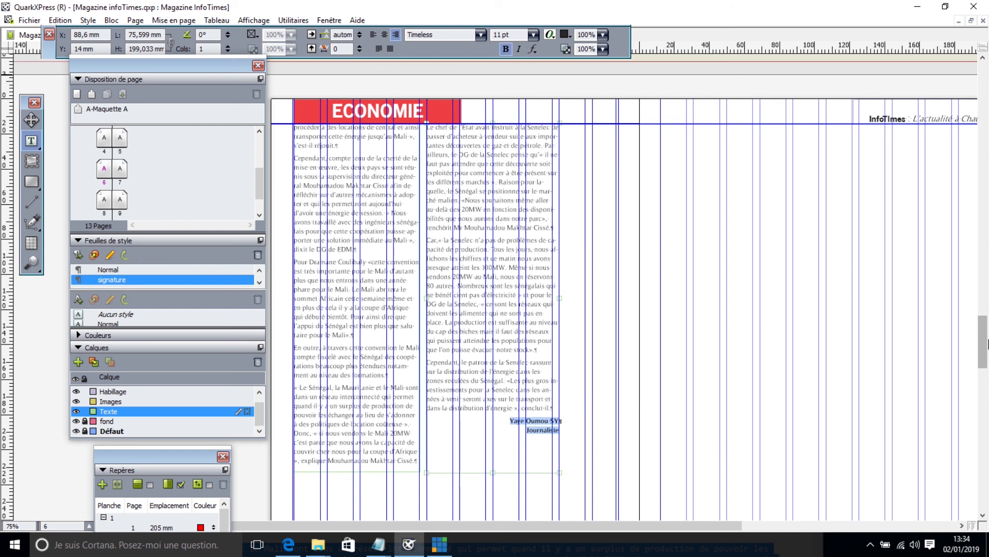
{"action": "left_click_drag", "start_coordinate": [988, 330], "coordinate": [985, 299]}
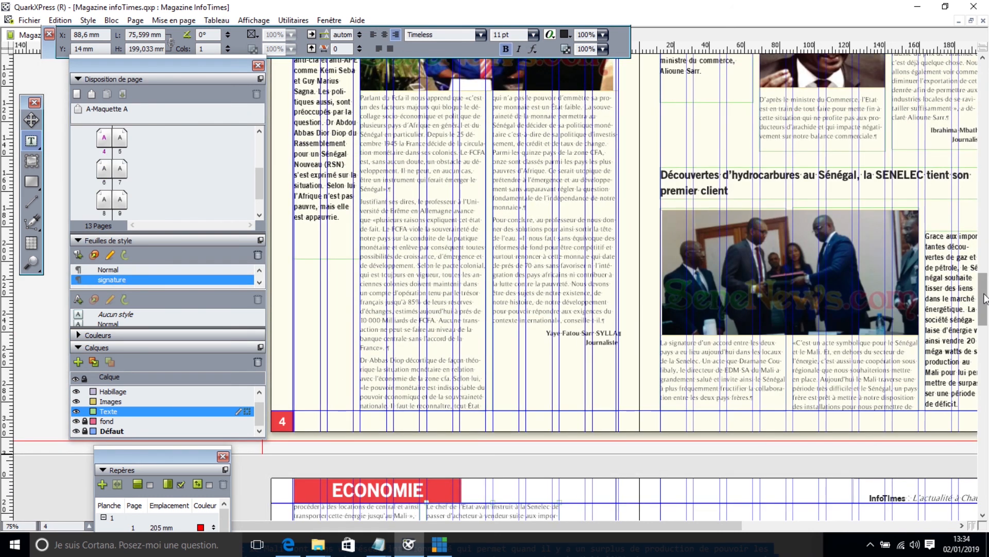
{"action": "key", "text": "F7"}
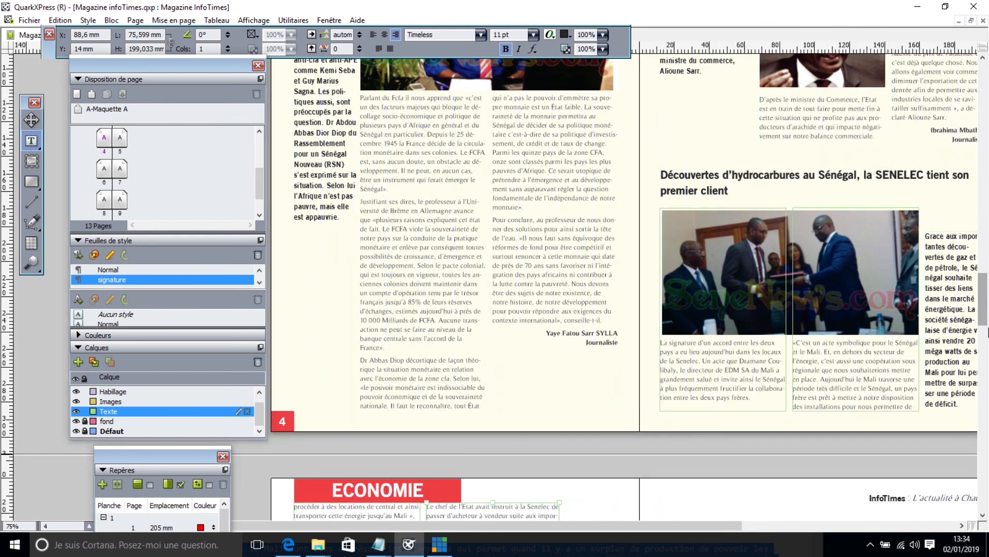
{"action": "left_click", "coordinate": [31, 120]}
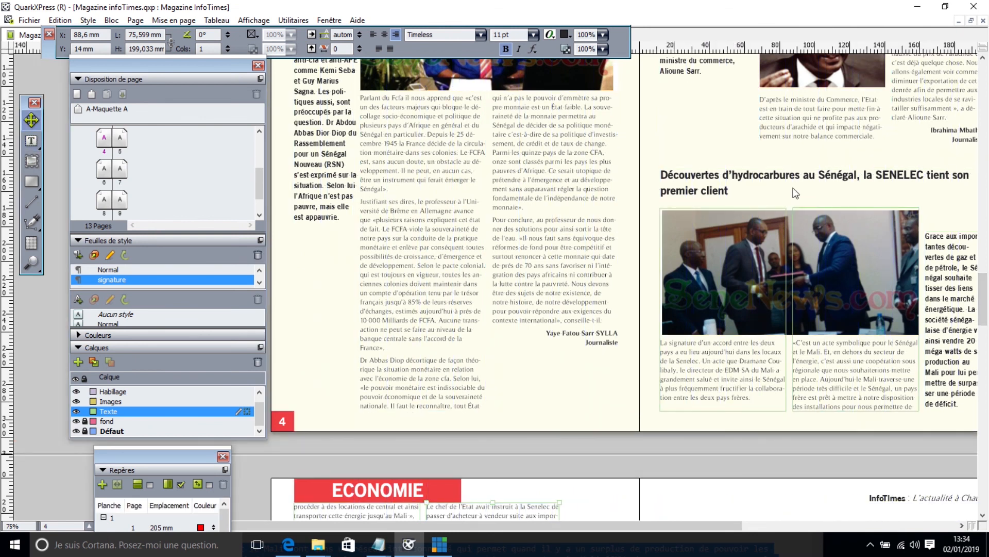
{"action": "left_click", "coordinate": [713, 151]}
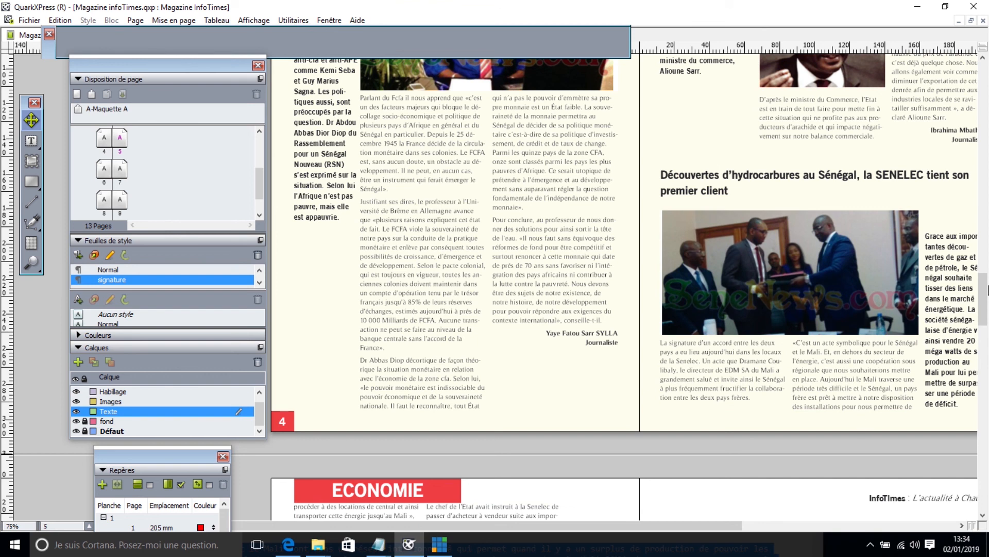
{"action": "left_click_drag", "start_coordinate": [984, 287], "coordinate": [987, 337]}
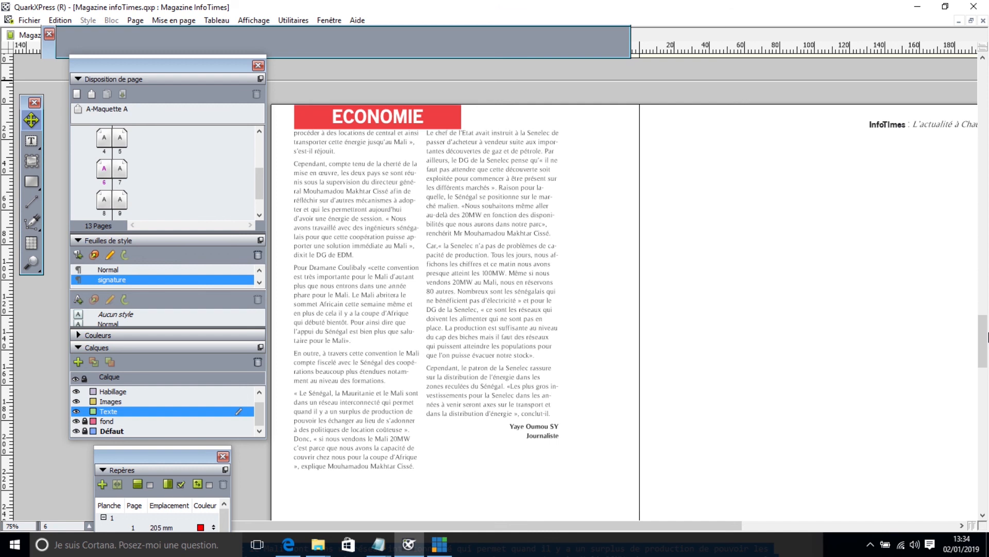
{"action": "scroll", "coordinate": [985, 337], "scroll_direction": "up", "scroll_amount": 2}
{"action": "left_click_drag", "start_coordinate": [984, 332], "coordinate": [973, 309]}
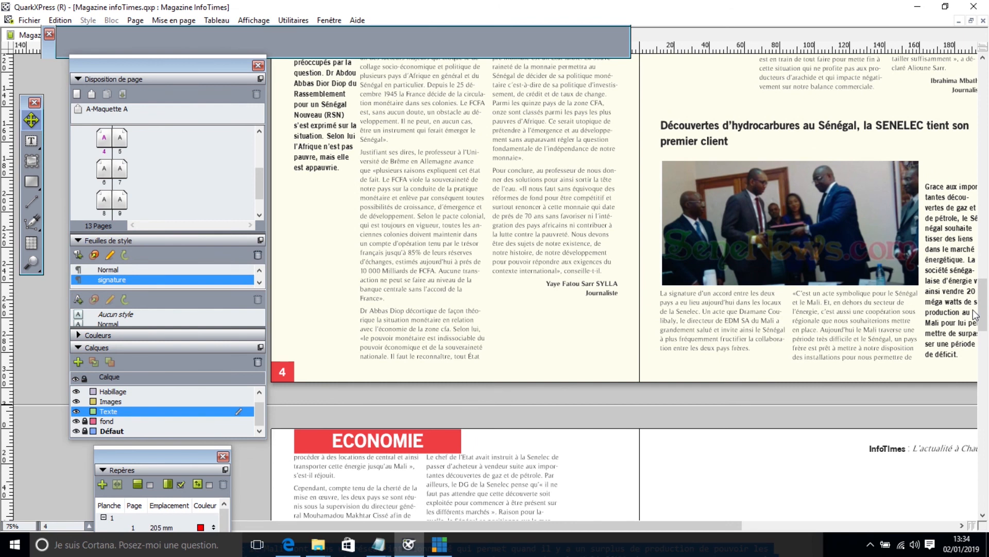
{"action": "key", "text": "w"}
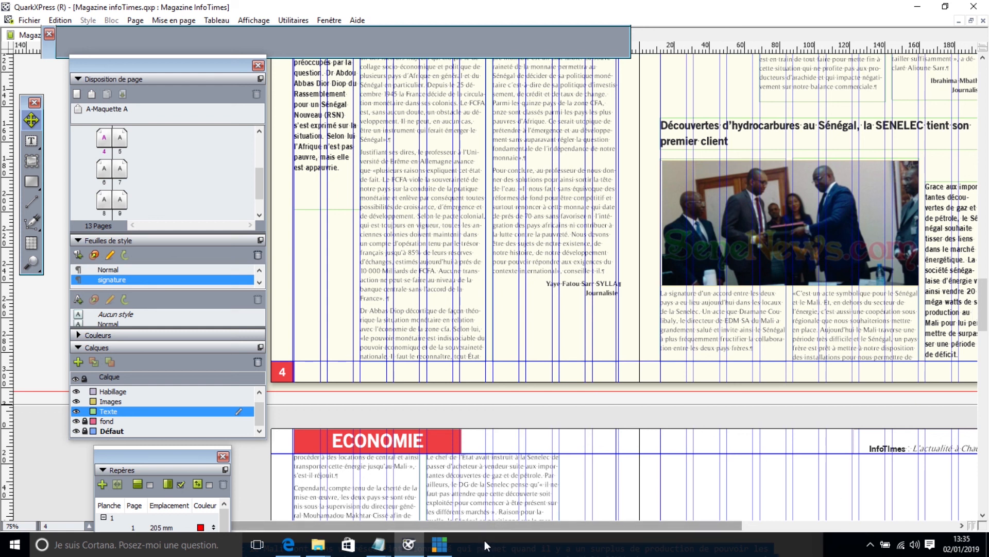
{"action": "left_click", "coordinate": [457, 546]}
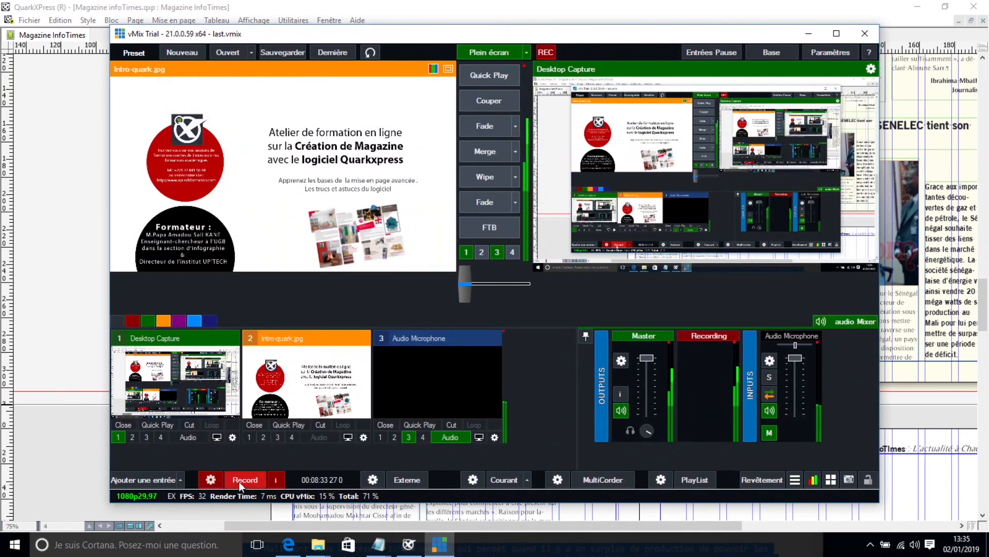